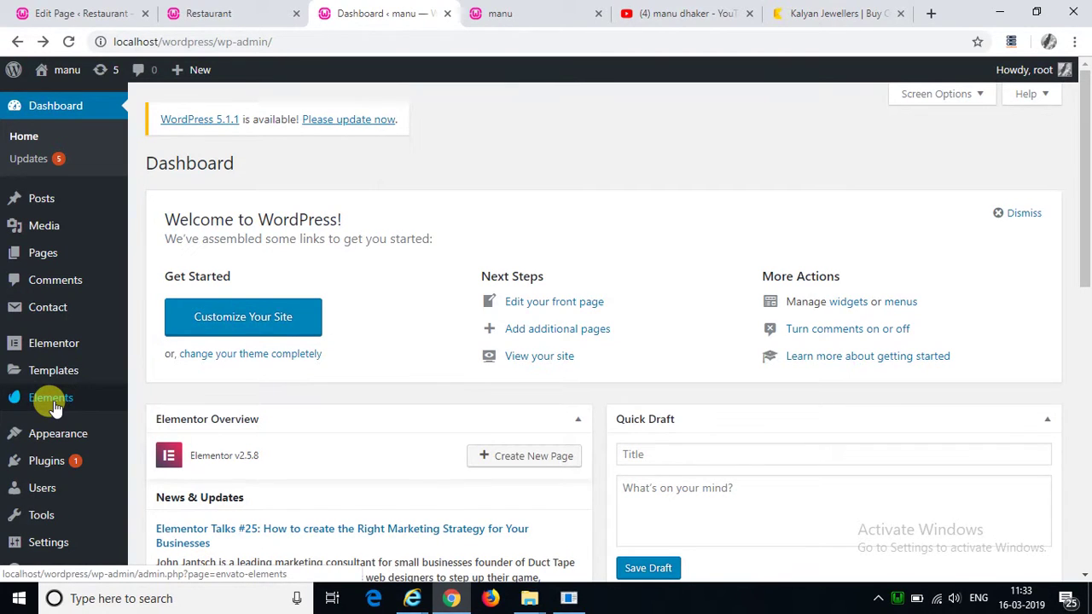
Step: Open the Envato Elements template kits page, agree to the BETA terms without marketing emails, and continue
{"action": "left_click", "coordinate": [55, 404]}
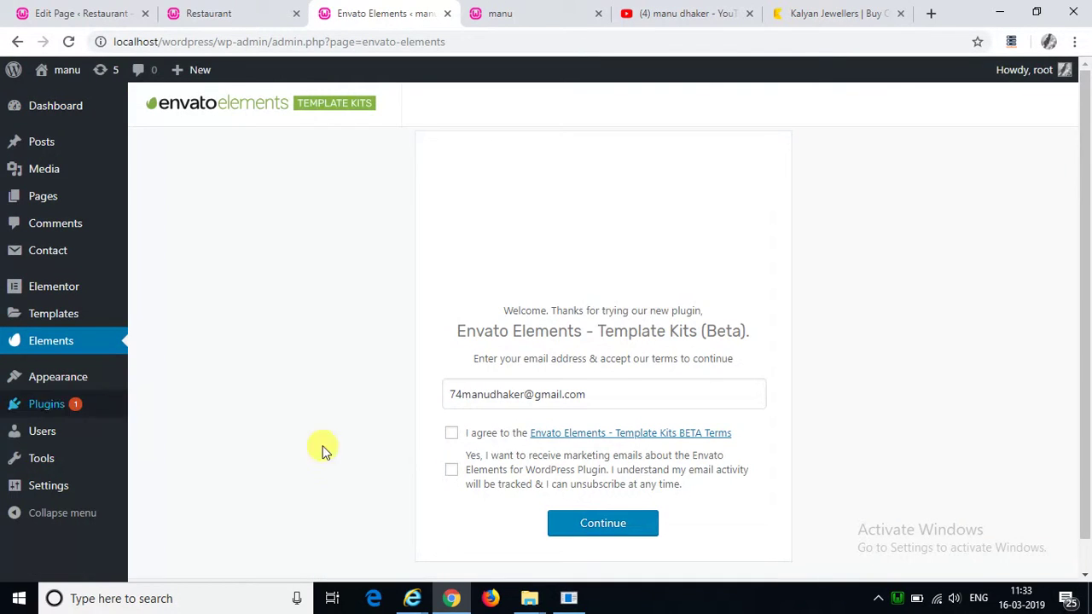
{"action": "left_click", "coordinate": [451, 432]}
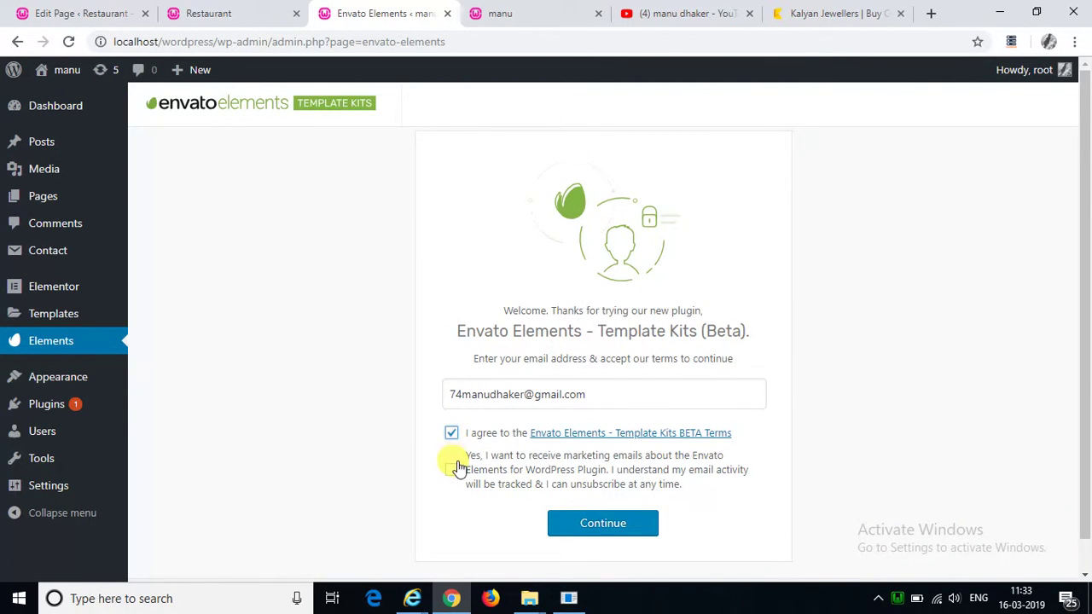
{"action": "left_click", "coordinate": [577, 524]}
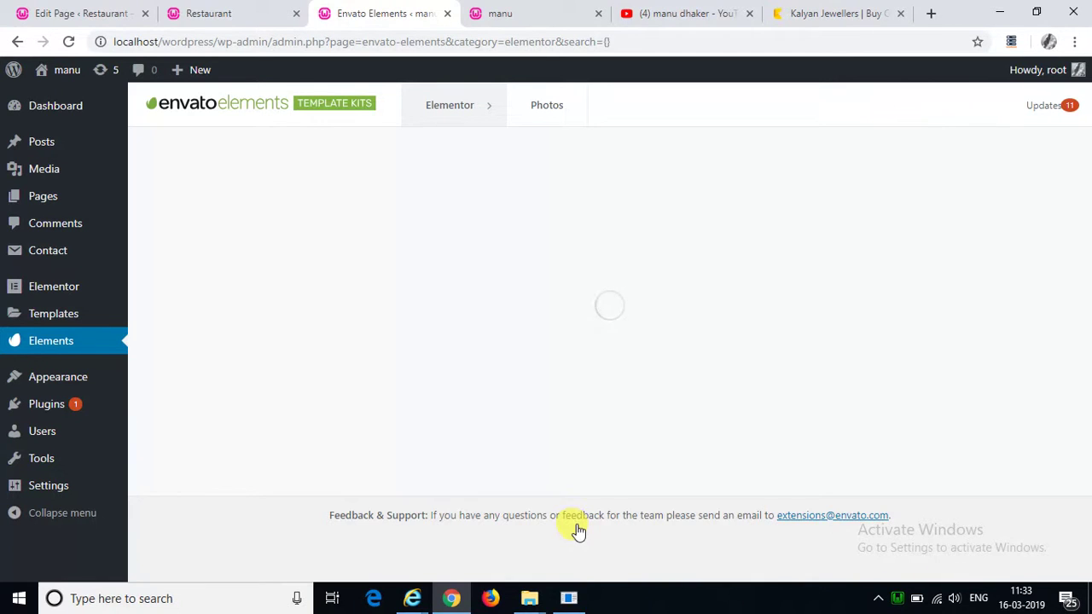
{"action": "left_click", "coordinate": [569, 598]}
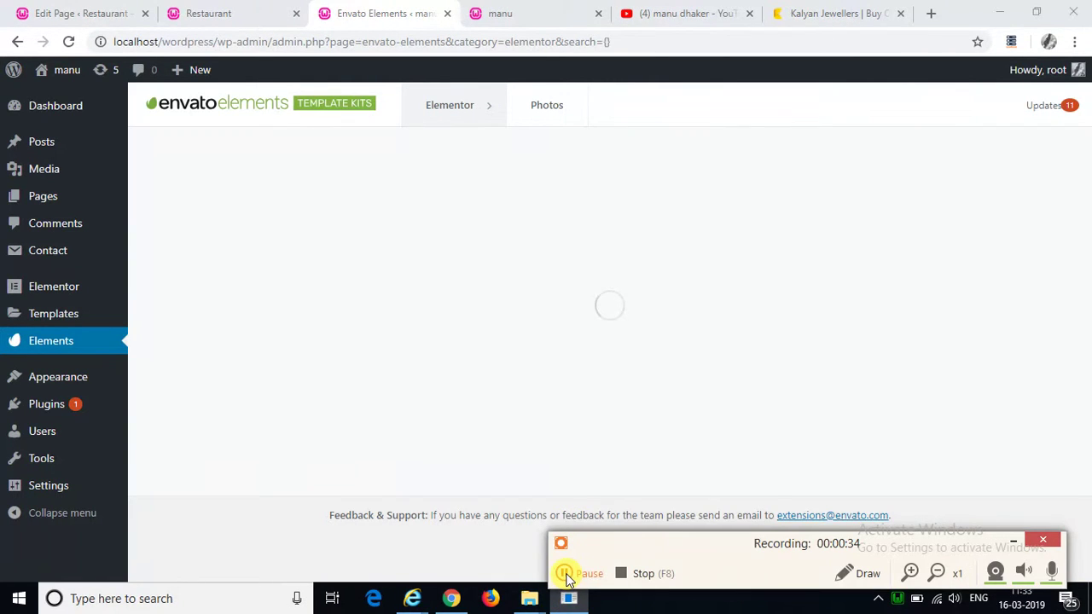
{"action": "left_click", "coordinate": [567, 574]}
{"action": "left_click", "coordinate": [567, 575]}
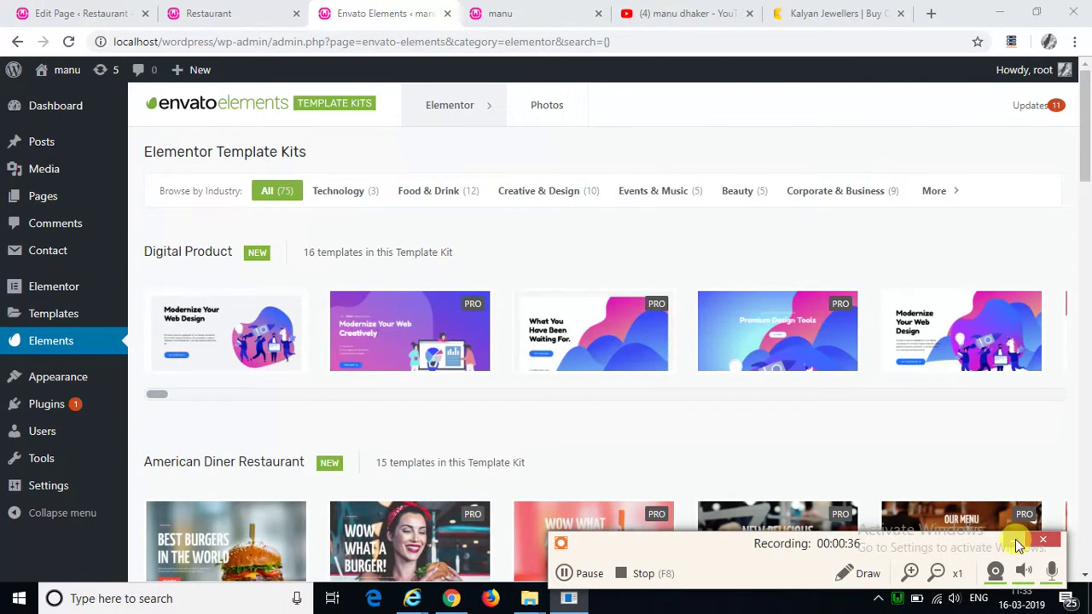
{"action": "left_click", "coordinate": [1043, 540]}
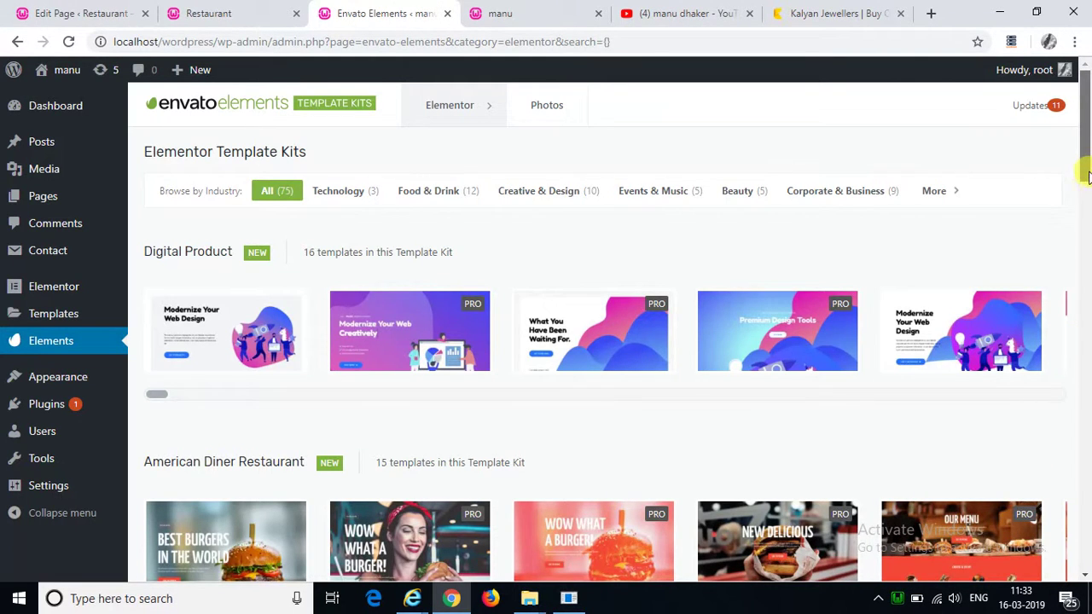
Step: Find the Restaurant & Café kit among the Elementor template kits and import its Home Restaurant template
{"action": "left_click_drag", "start_coordinate": [1087, 175], "coordinate": [1086, 482]}
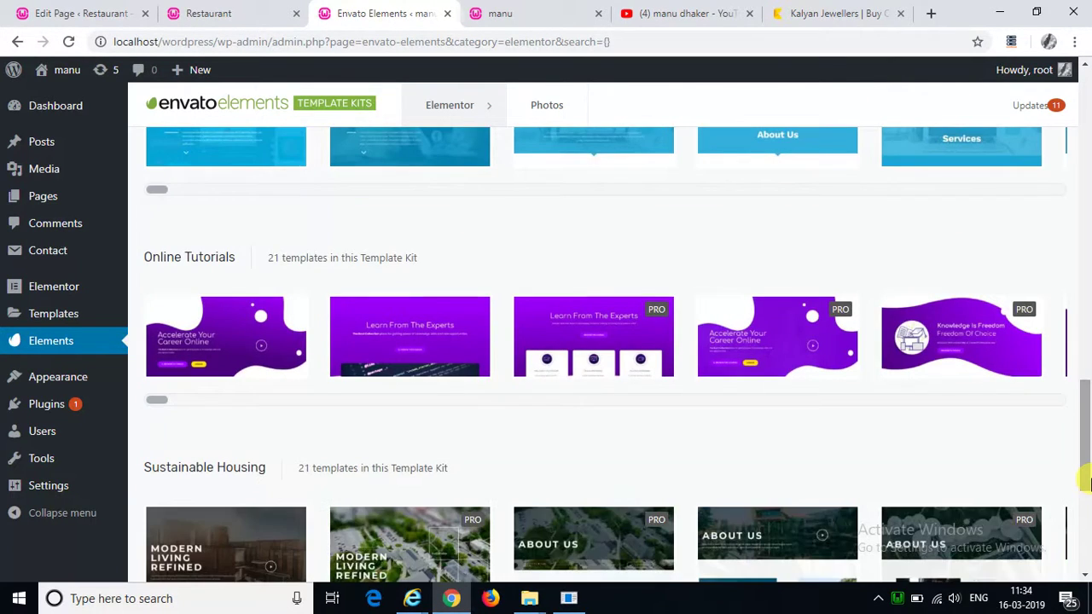
{"action": "left_click", "coordinate": [570, 598]}
{"action": "left_click", "coordinate": [570, 580]}
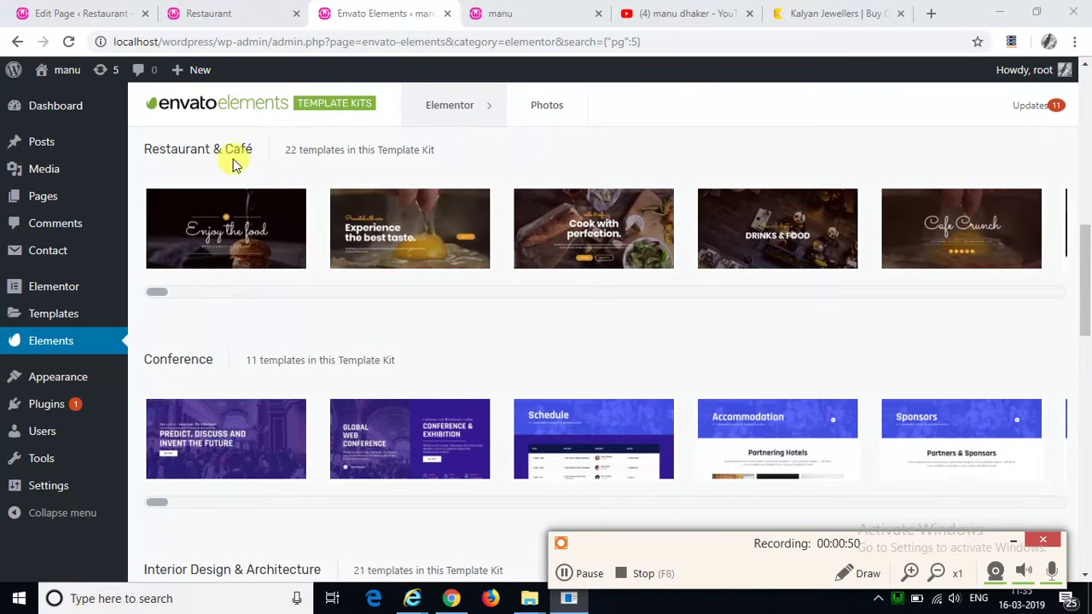
{"action": "left_click", "coordinate": [236, 244]}
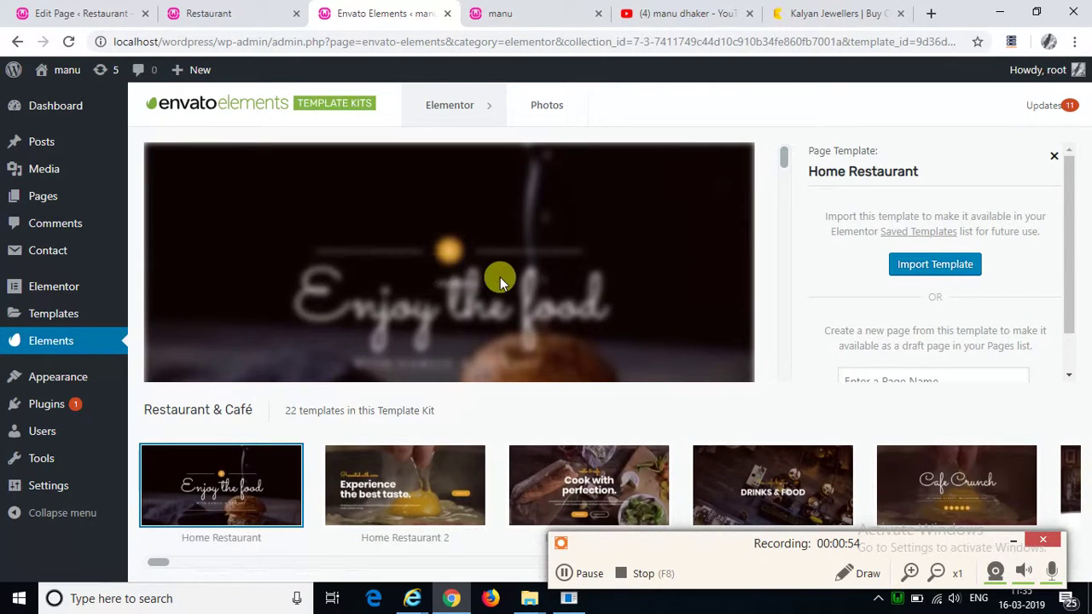
{"action": "left_click", "coordinate": [950, 274]}
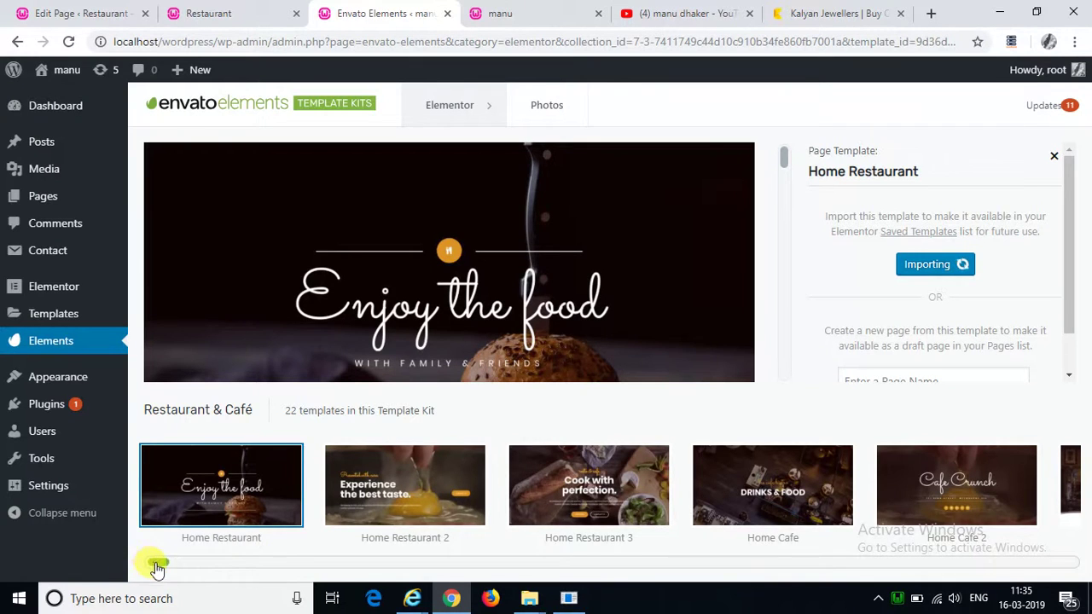
Step: Import the Menus Restaurant 1 page template from the Restaurant & Café kit
{"action": "left_click_drag", "start_coordinate": [157, 563], "coordinate": [330, 551]}
{"action": "left_click", "coordinate": [552, 484]}
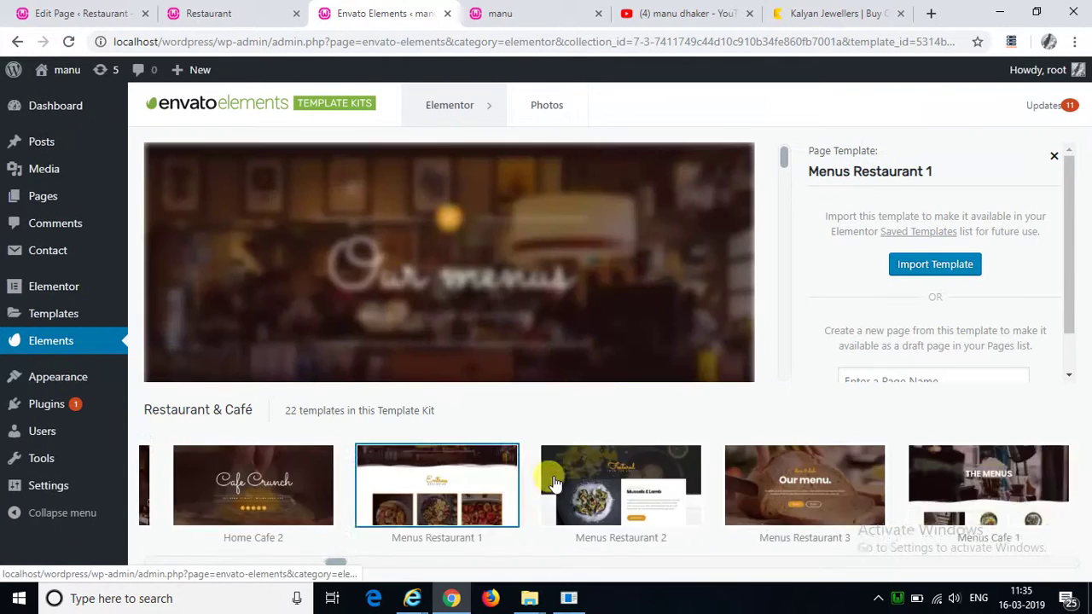
{"action": "left_click", "coordinate": [906, 264]}
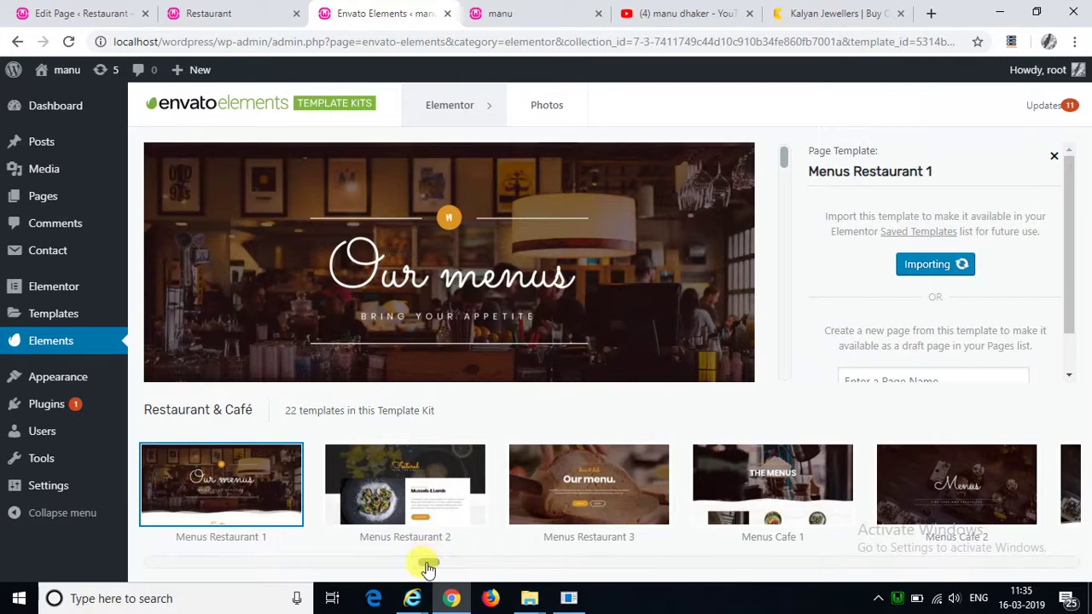
Step: Import the About Restaurant 1 page template from the Restaurant & Café kit
{"action": "left_click_drag", "start_coordinate": [428, 570], "coordinate": [596, 568]}
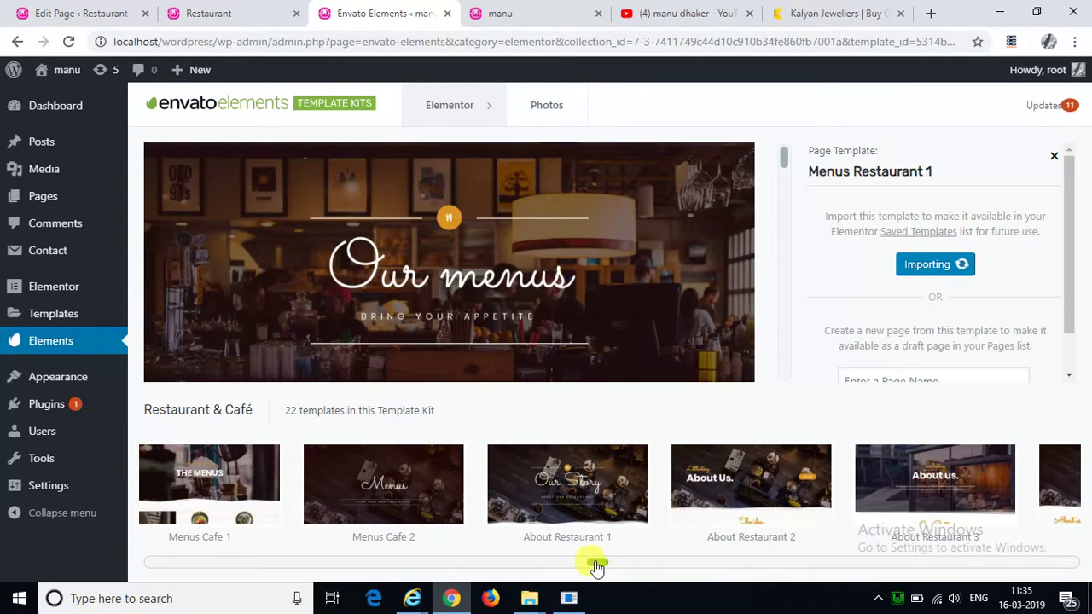
{"action": "left_click", "coordinate": [576, 512]}
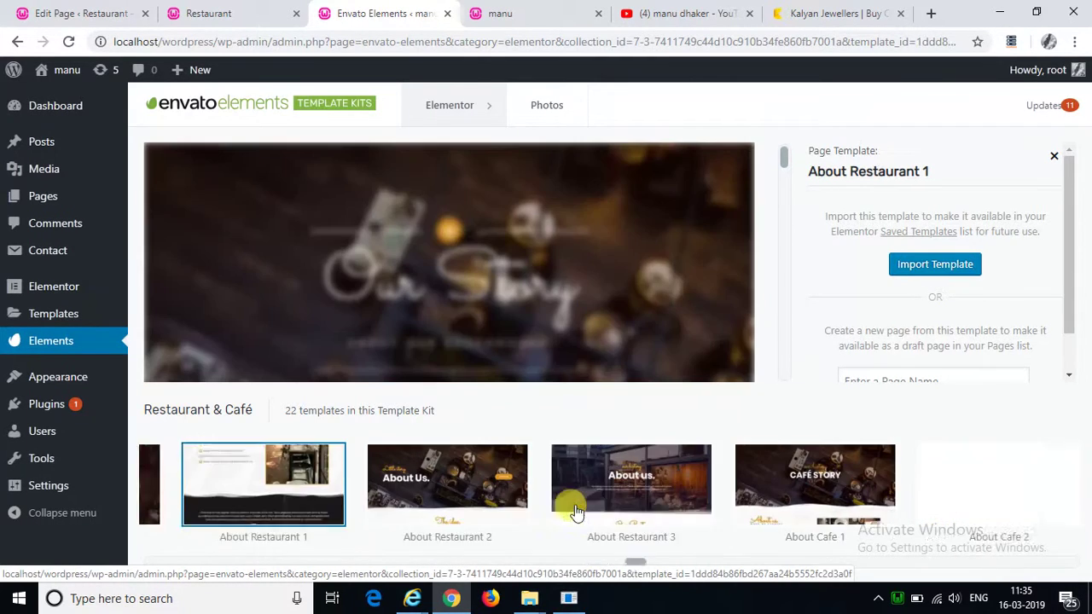
{"action": "left_click", "coordinate": [897, 274]}
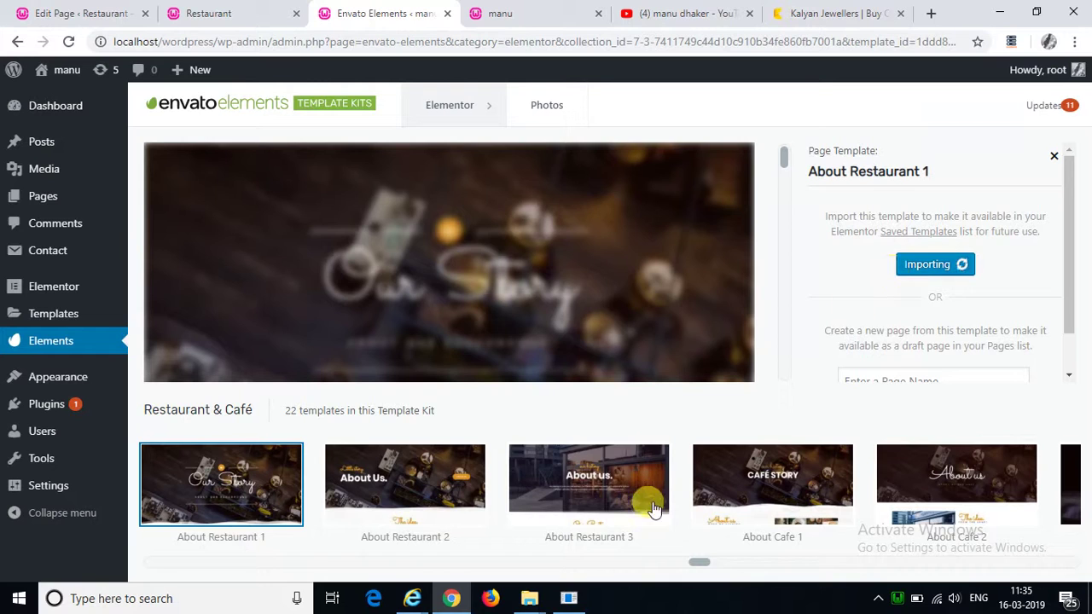
Step: Import the Reservation 1 page template from the Restaurant & Café kit
{"action": "left_click_drag", "start_coordinate": [729, 565], "coordinate": [829, 565]}
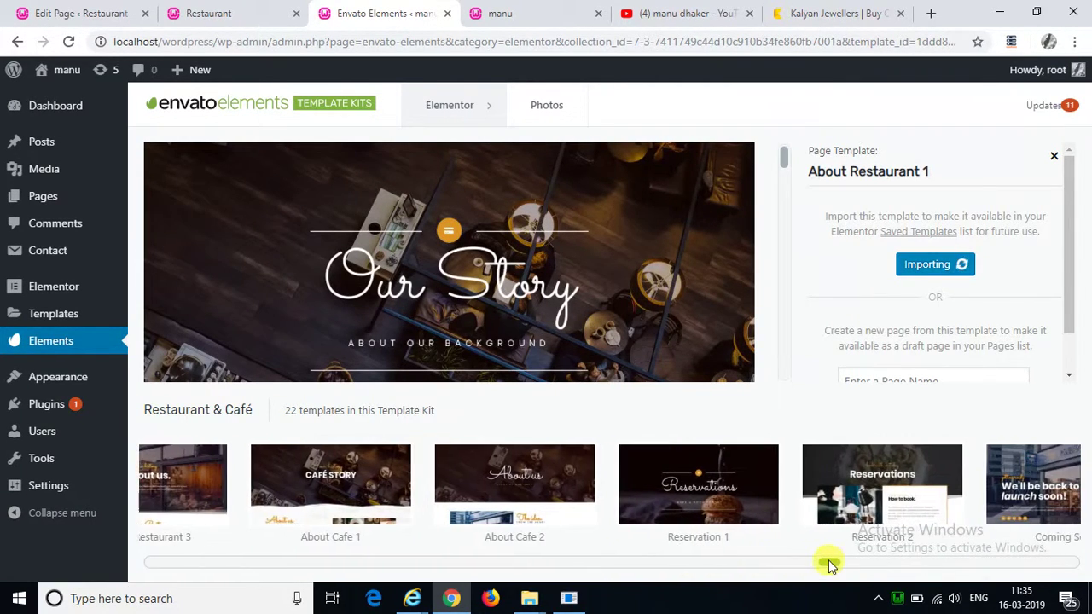
{"action": "left_click", "coordinate": [664, 503]}
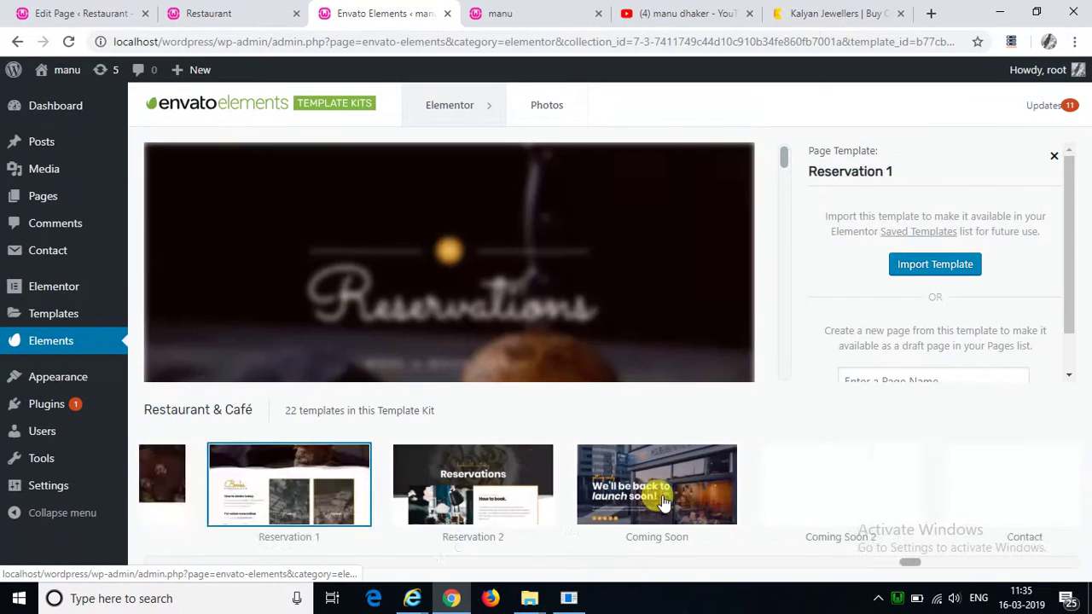
{"action": "left_click", "coordinate": [901, 267]}
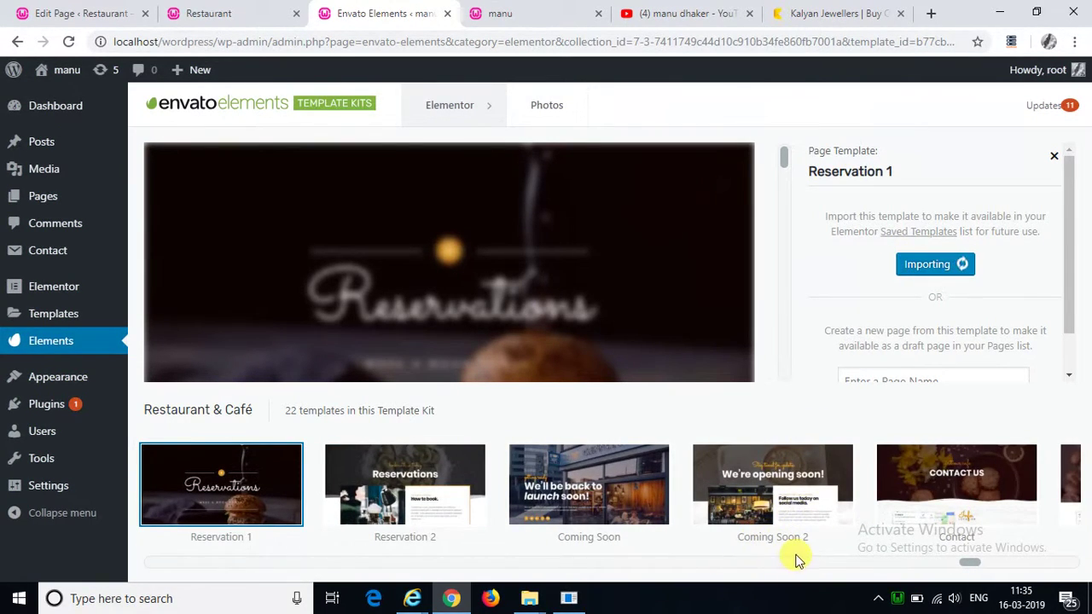
Step: Import the Coming Soon 2 and Contact 2 page templates from the Restaurant & Café kit
{"action": "left_click", "coordinate": [777, 503]}
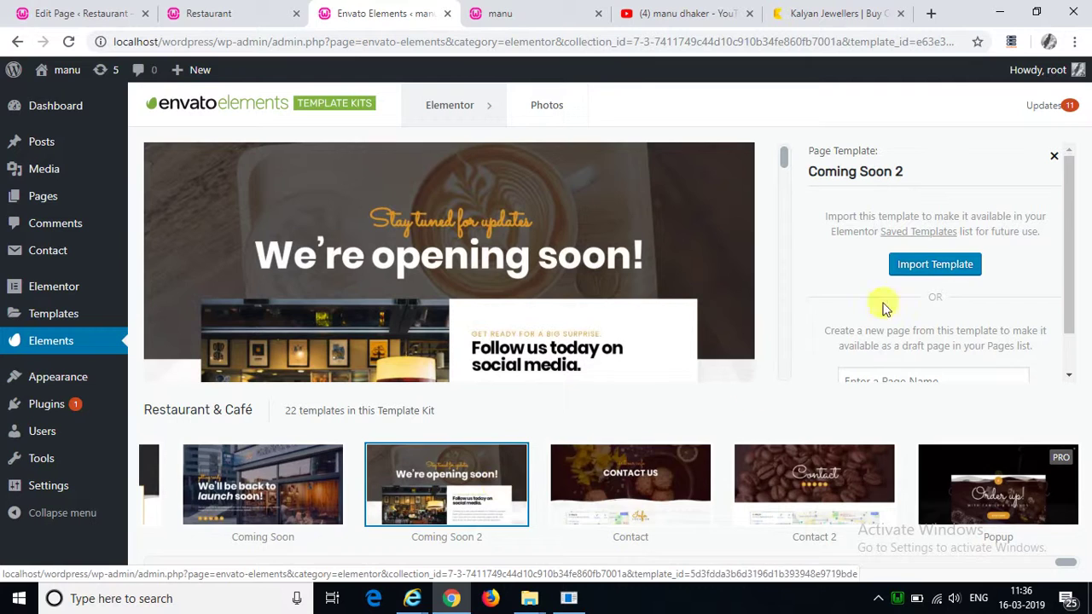
{"action": "left_click", "coordinate": [920, 268]}
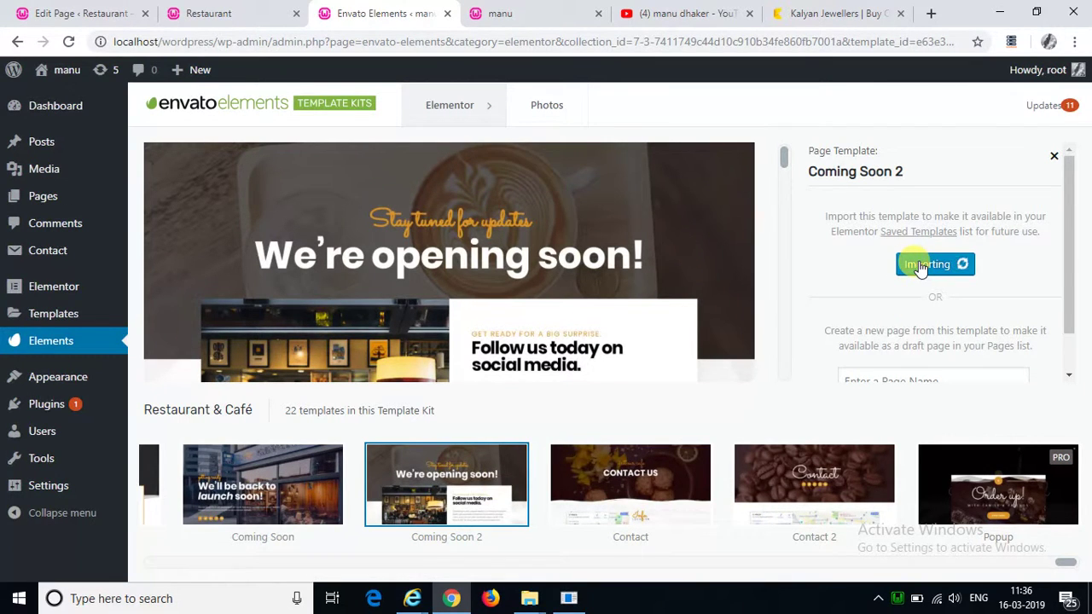
{"action": "left_click", "coordinate": [806, 495]}
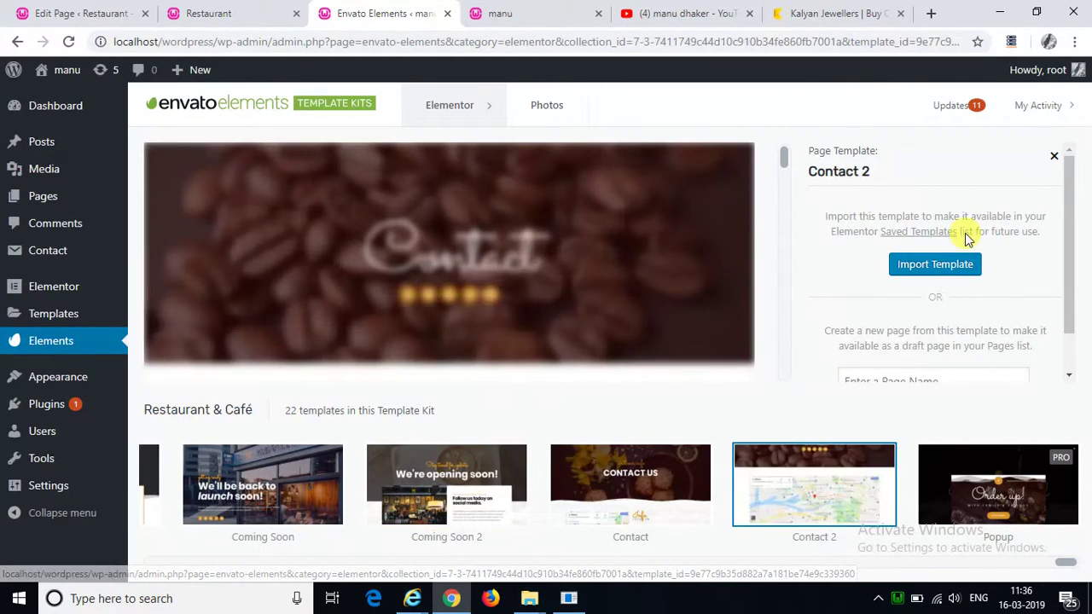
{"action": "left_click", "coordinate": [950, 267]}
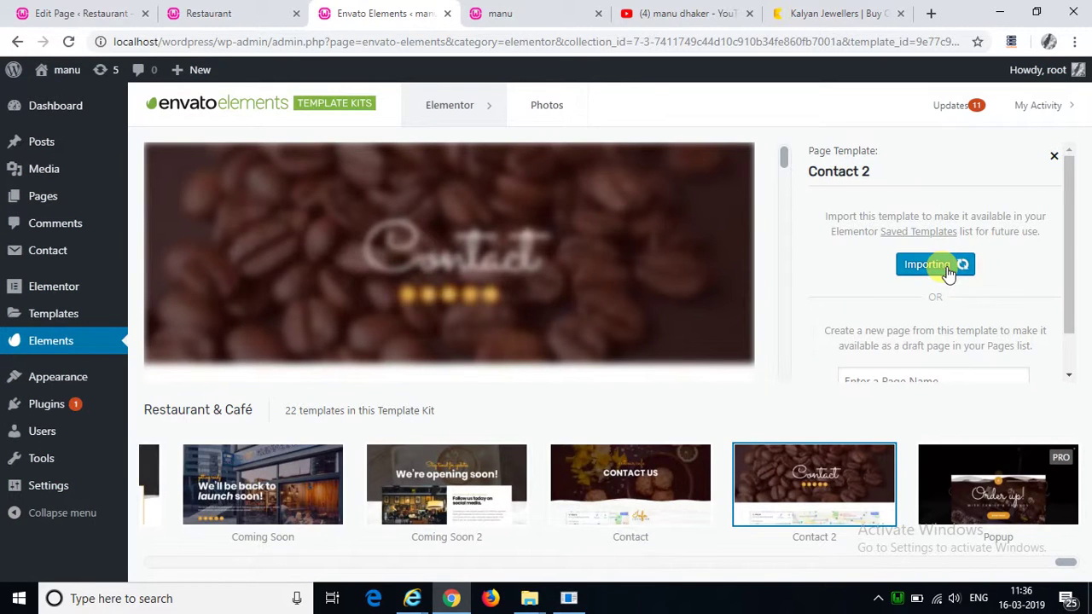
{"action": "left_click", "coordinate": [570, 600]}
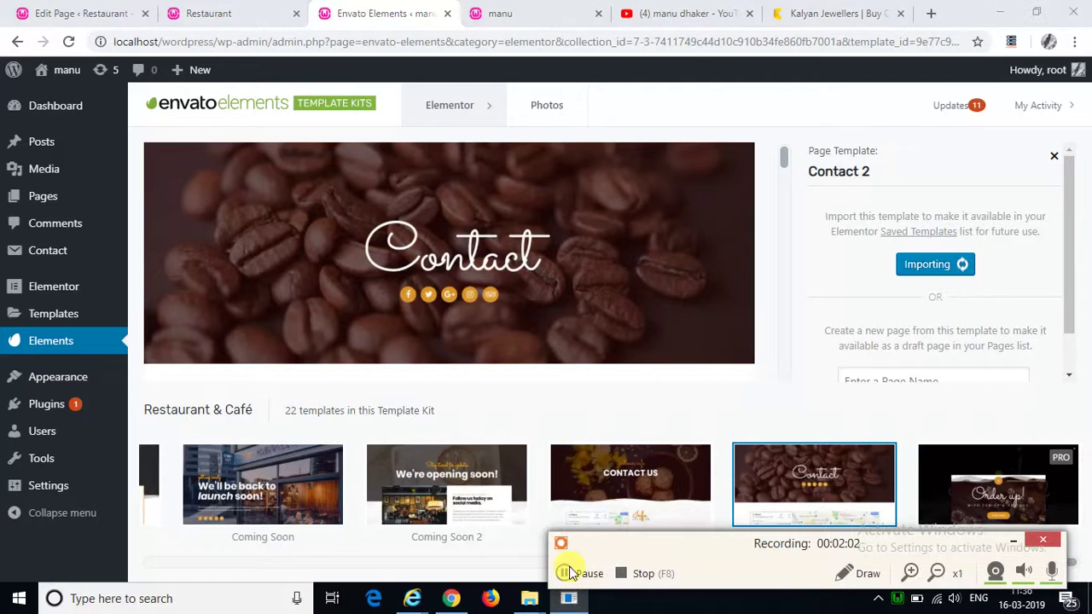
{"action": "left_click", "coordinate": [1024, 541]}
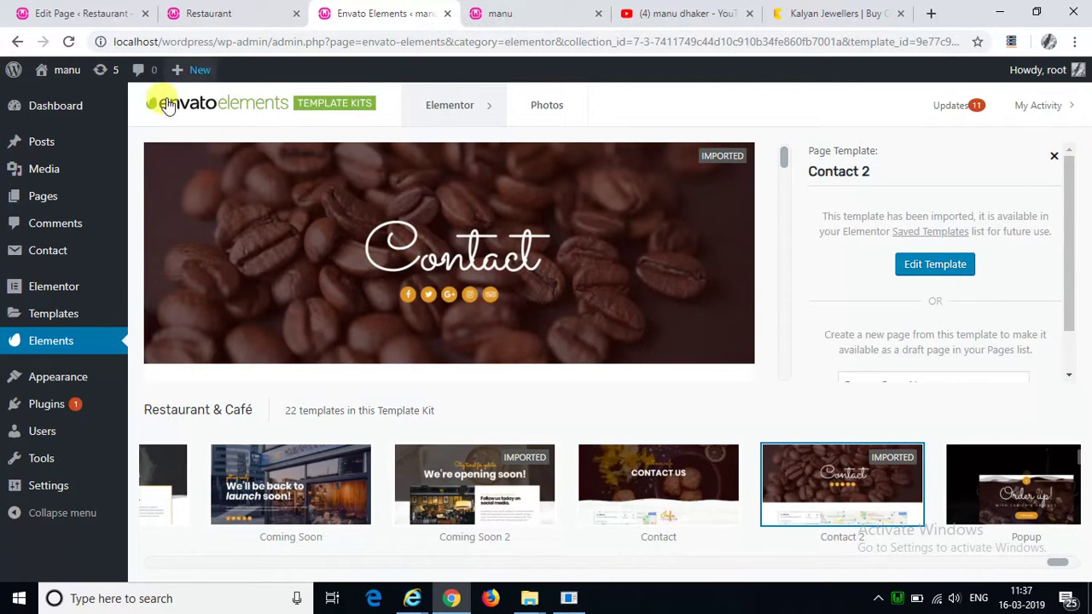
Step: Open the WordPress dashboard in a new browser tab from the live site page and switch to that tab
{"action": "mouse_move", "coordinate": [59, 75]}
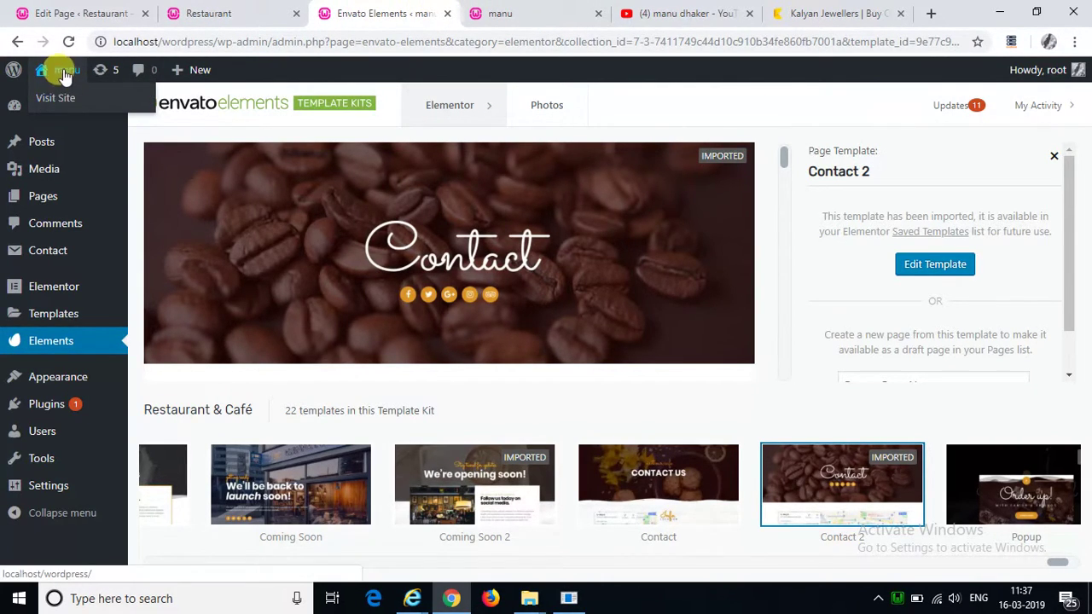
{"action": "left_click", "coordinate": [512, 12]}
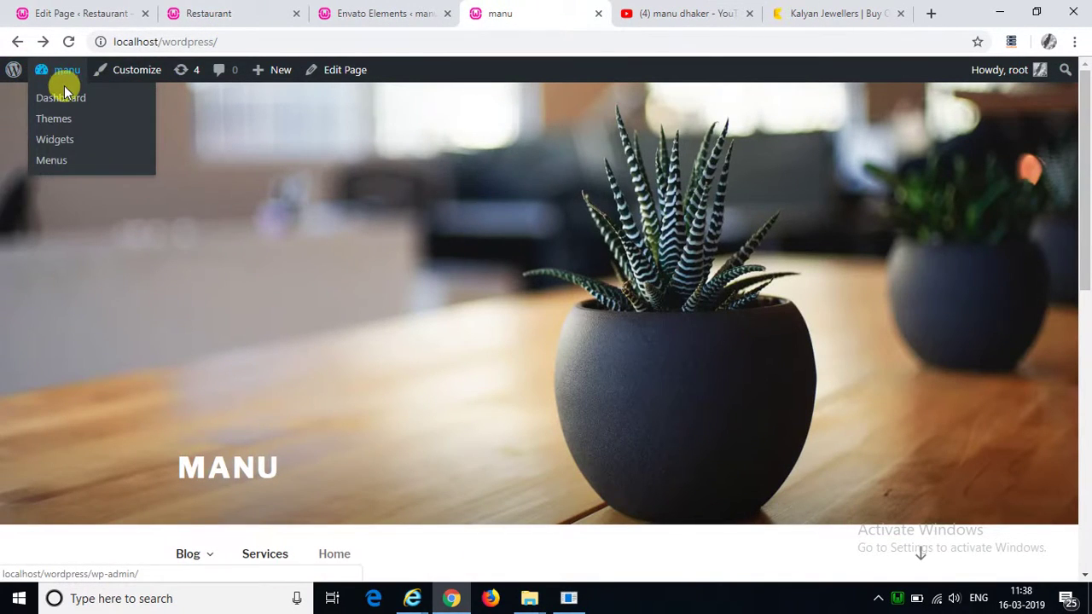
{"action": "right_click", "coordinate": [64, 97]}
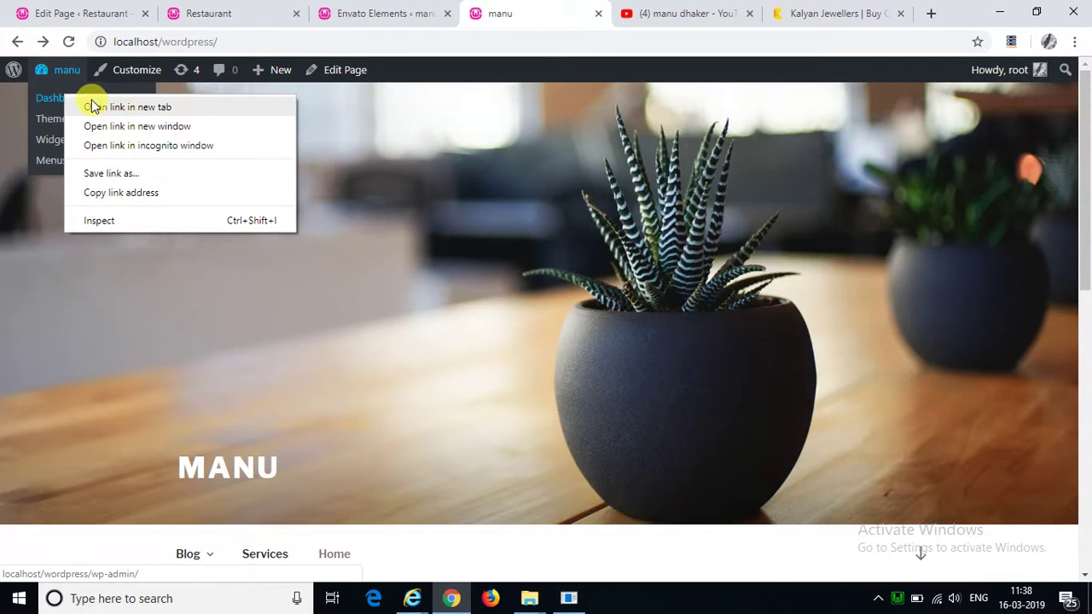
{"action": "left_click", "coordinate": [128, 107]}
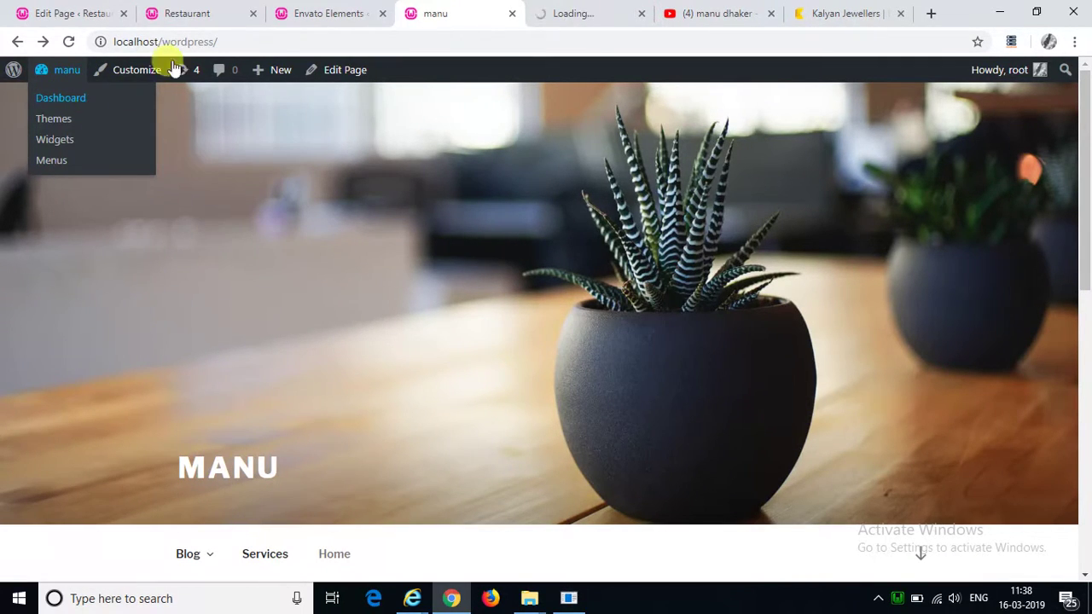
{"action": "left_click", "coordinate": [221, 7]}
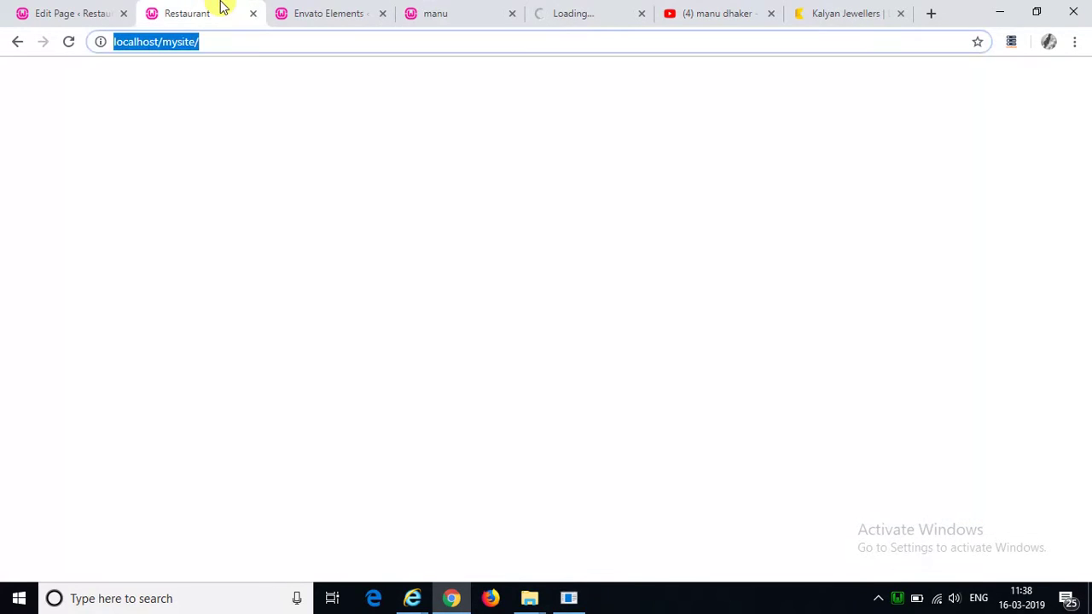
{"action": "left_click", "coordinate": [300, 9]}
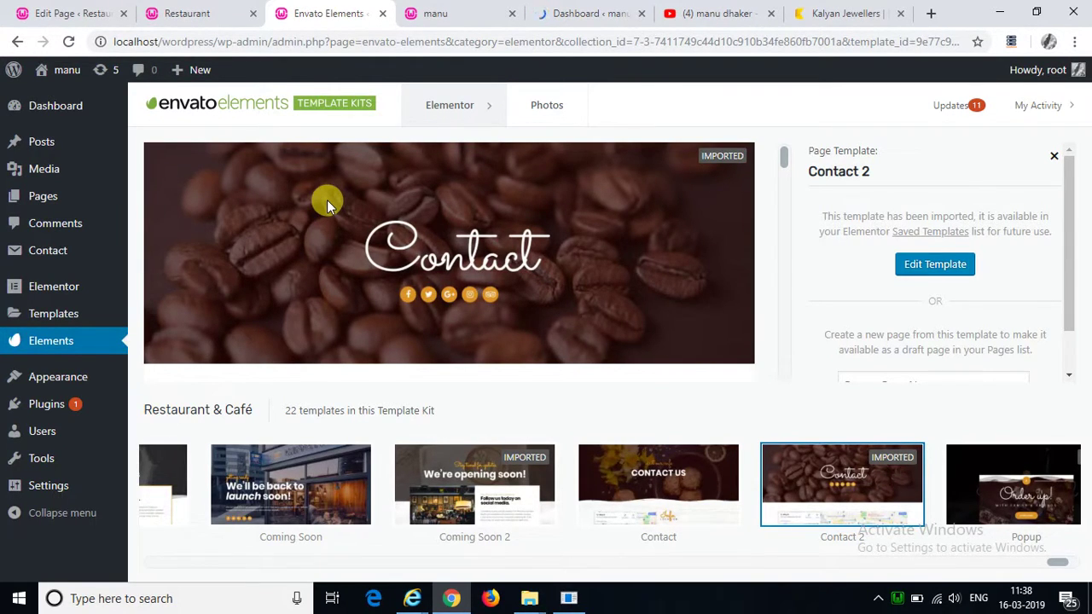
{"action": "left_click", "coordinate": [556, 15]}
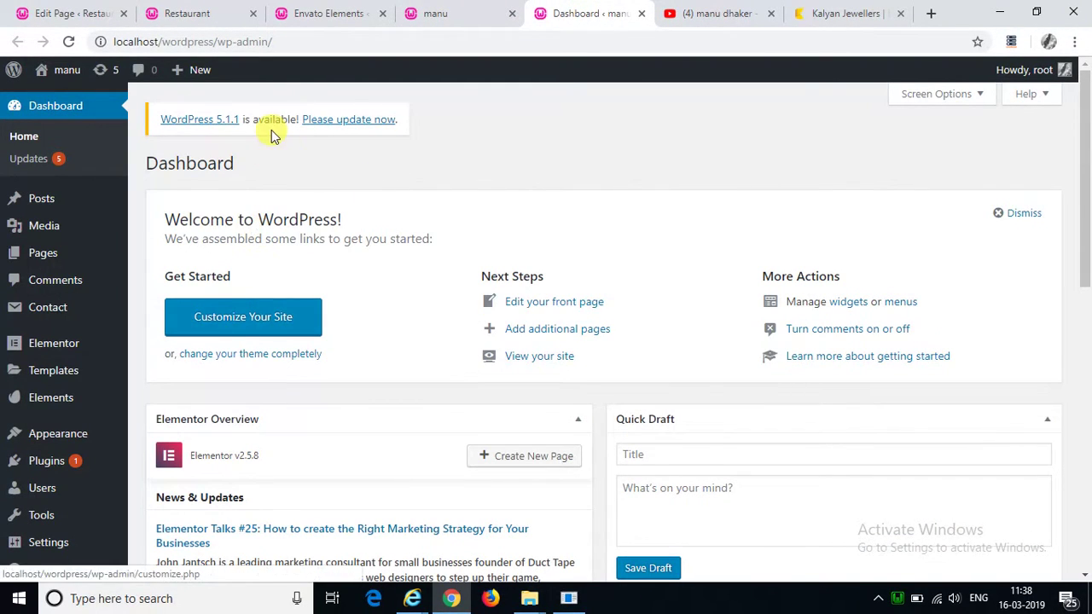
{"action": "left_click", "coordinate": [328, 13]}
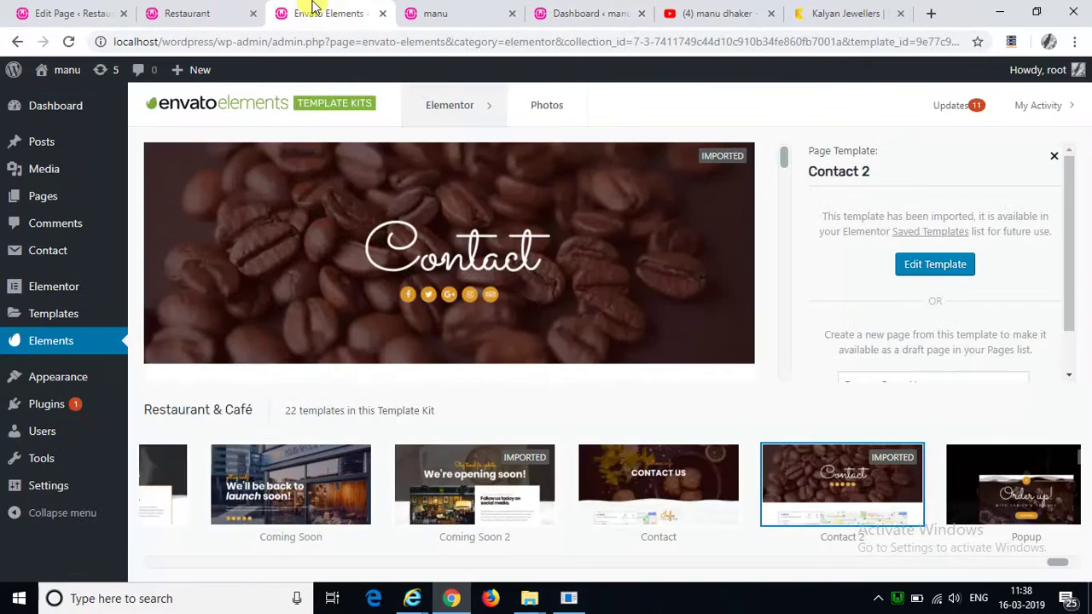
{"action": "right_click", "coordinate": [77, 114]}
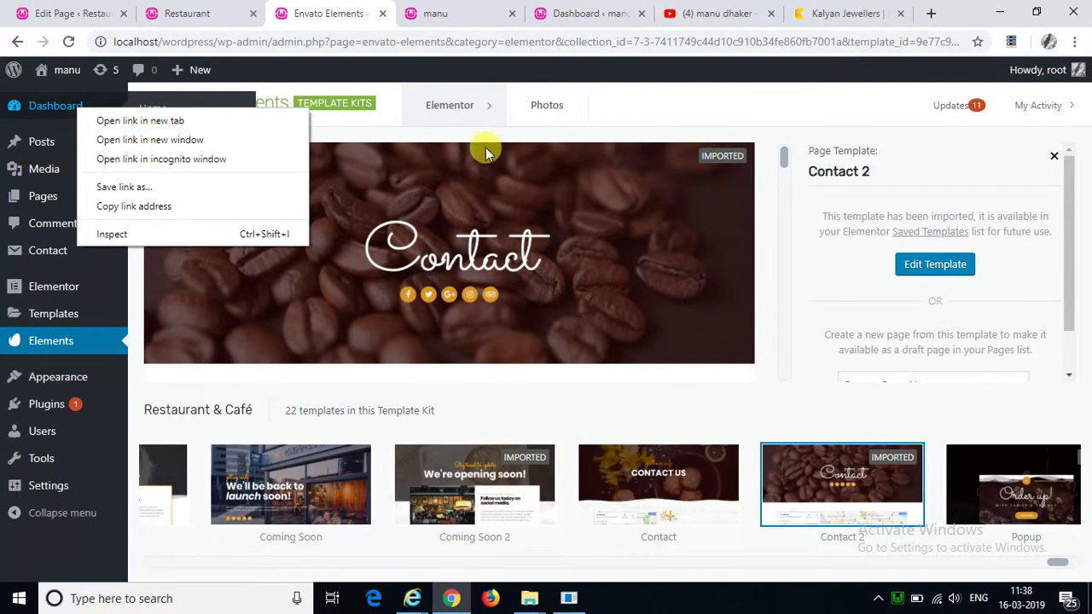
{"action": "left_click", "coordinate": [658, 114]}
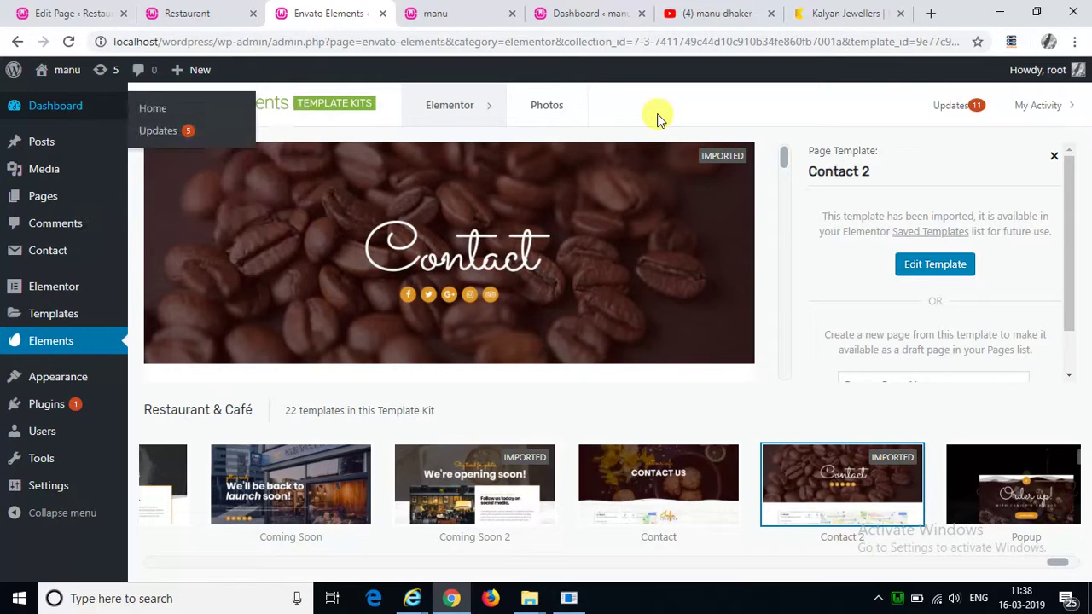
{"action": "left_click", "coordinate": [592, 7]}
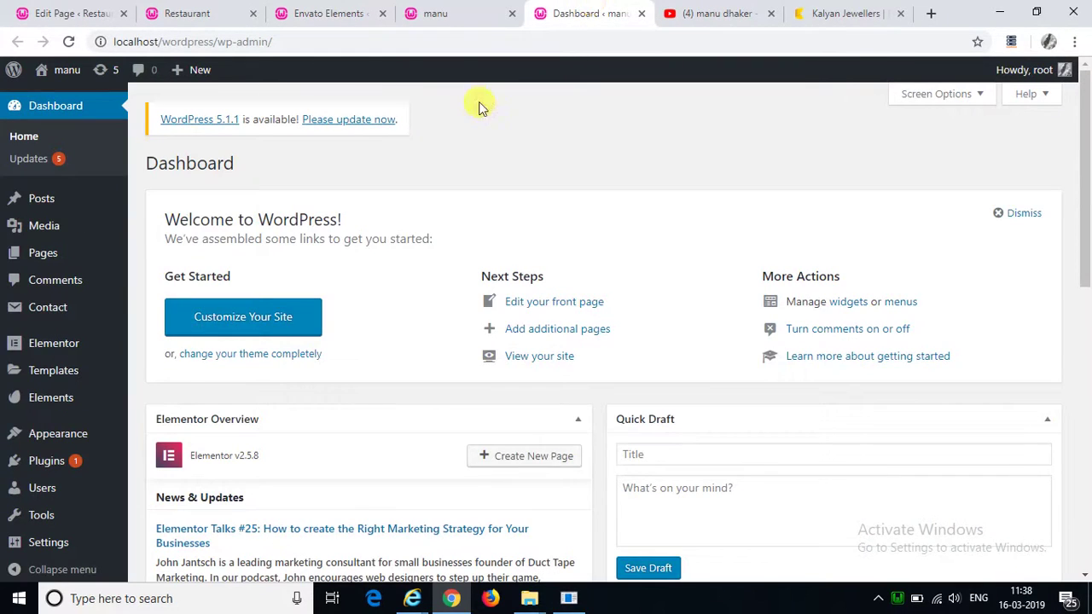
Step: Create a new page titled "Res Home" and publish it
{"action": "left_click", "coordinate": [38, 254]}
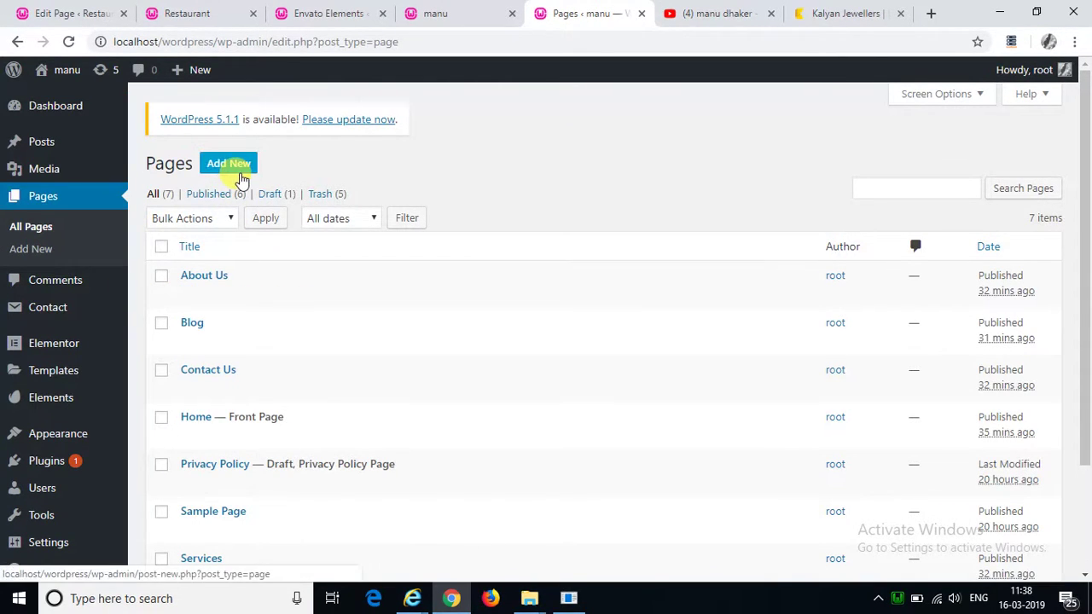
{"action": "left_click", "coordinate": [240, 166]}
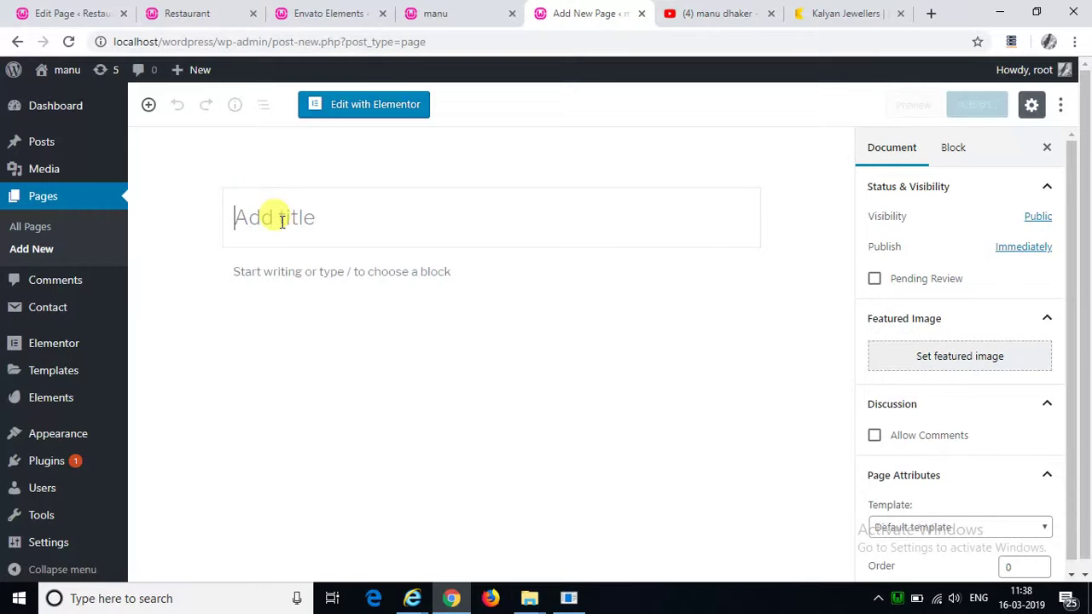
{"action": "type", "text": "Re"}
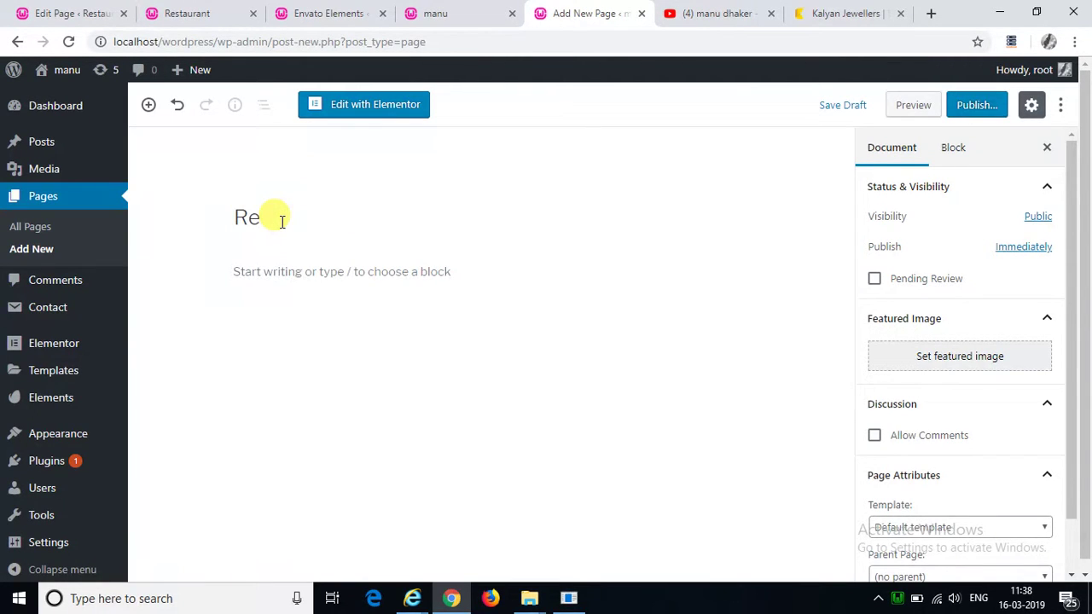
{"action": "key", "text": "BackSpace"}
{"action": "key", "text": "BackSpace"}
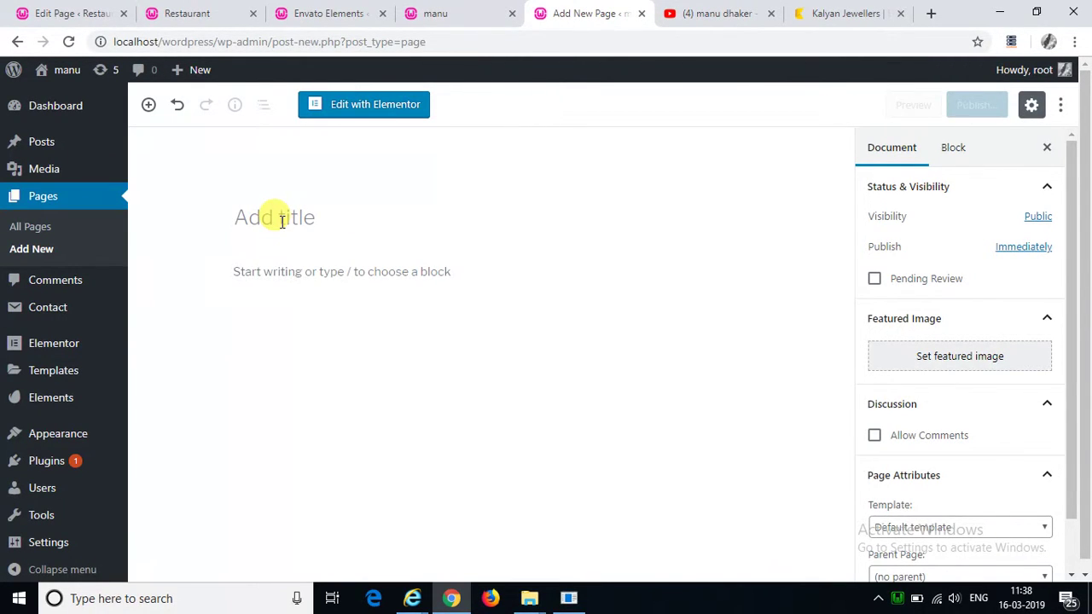
{"action": "type", "text": "Res Home"}
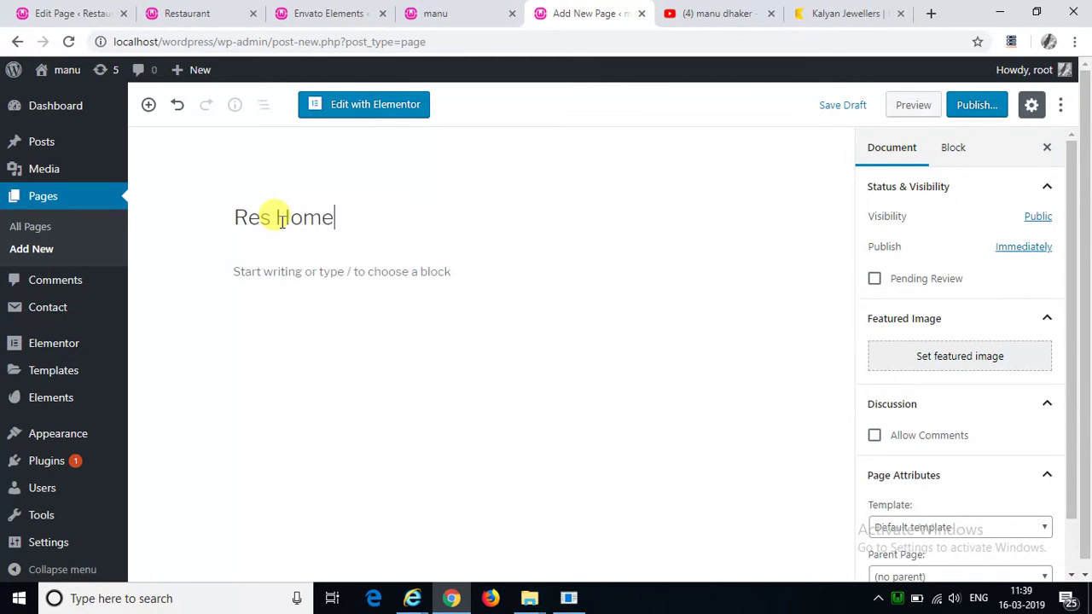
{"action": "left_click", "coordinate": [969, 108]}
{"action": "left_click", "coordinate": [970, 105]}
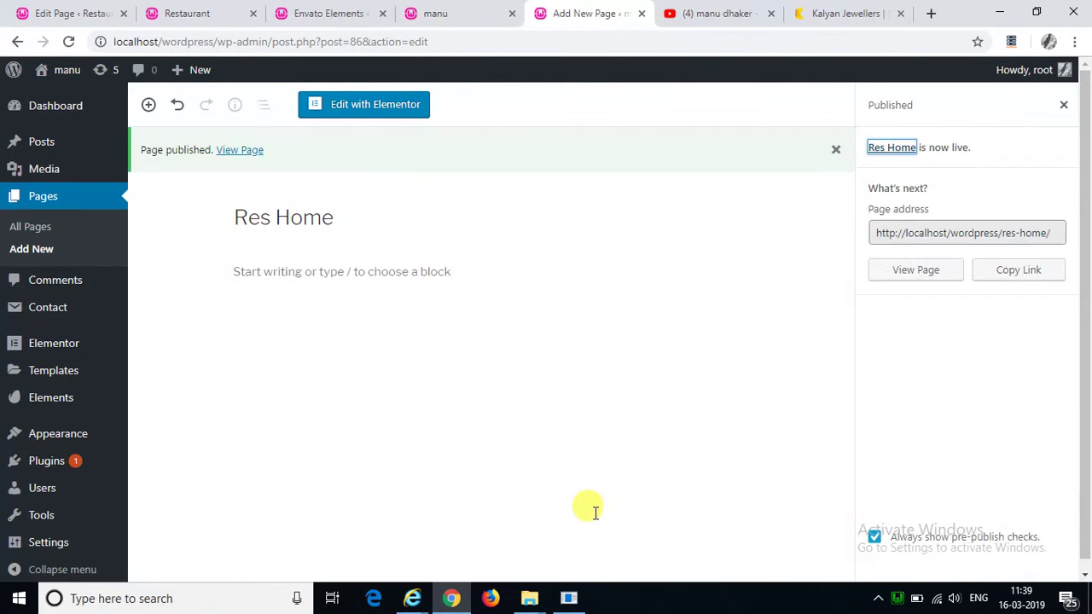
{"action": "left_click", "coordinate": [569, 600]}
{"action": "left_click", "coordinate": [565, 574]}
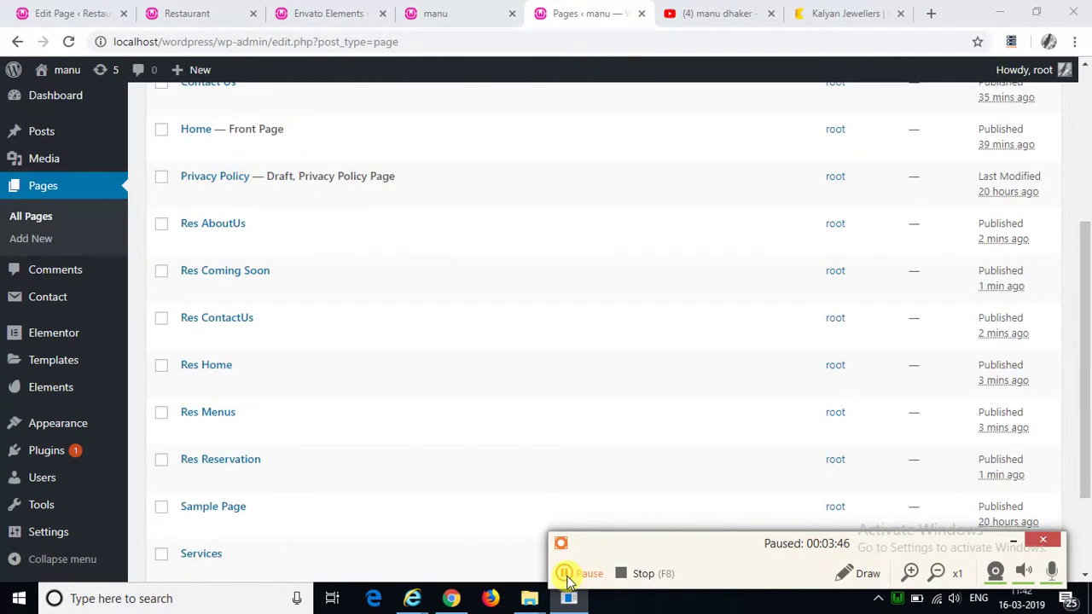
{"action": "left_click", "coordinate": [566, 573]}
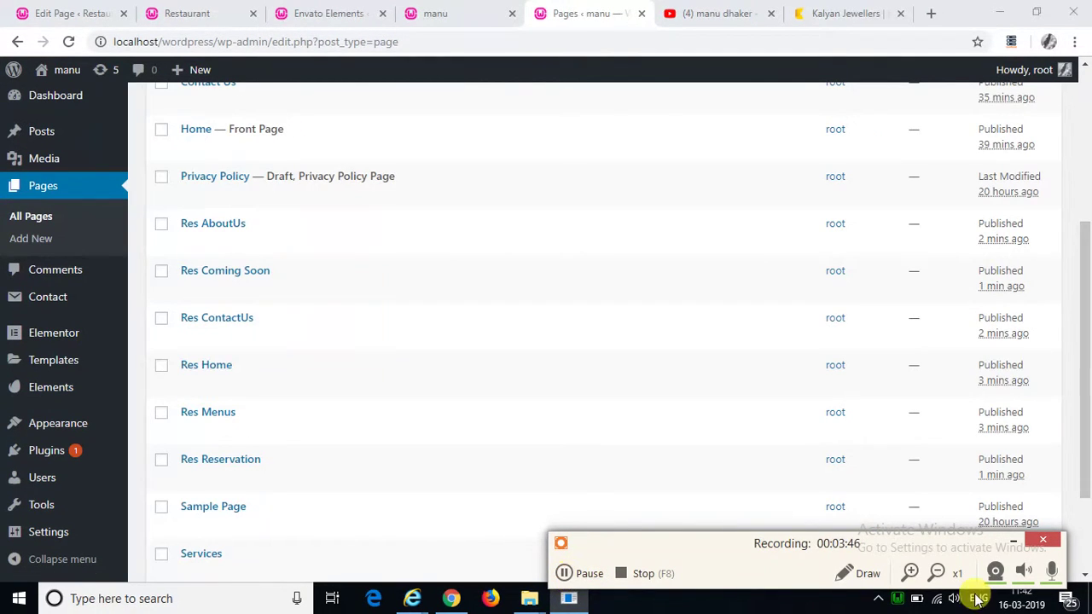
{"action": "left_click", "coordinate": [1041, 540]}
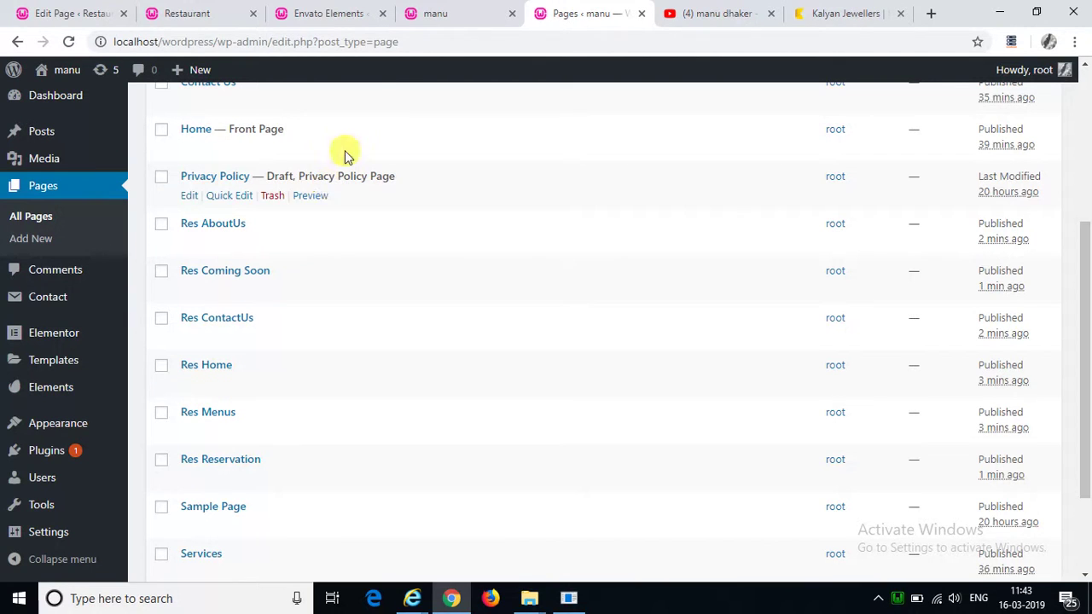
Step: Look over the live site's front page, including its header image and navigation menu
{"action": "left_click", "coordinate": [431, 16]}
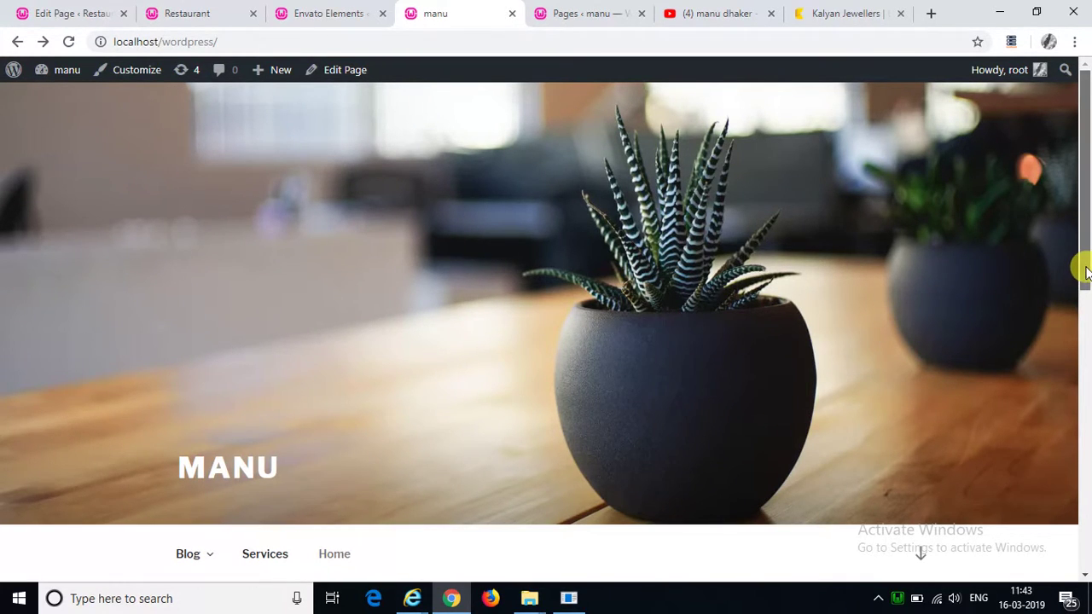
{"action": "left_click_drag", "start_coordinate": [1084, 278], "coordinate": [1087, 334]}
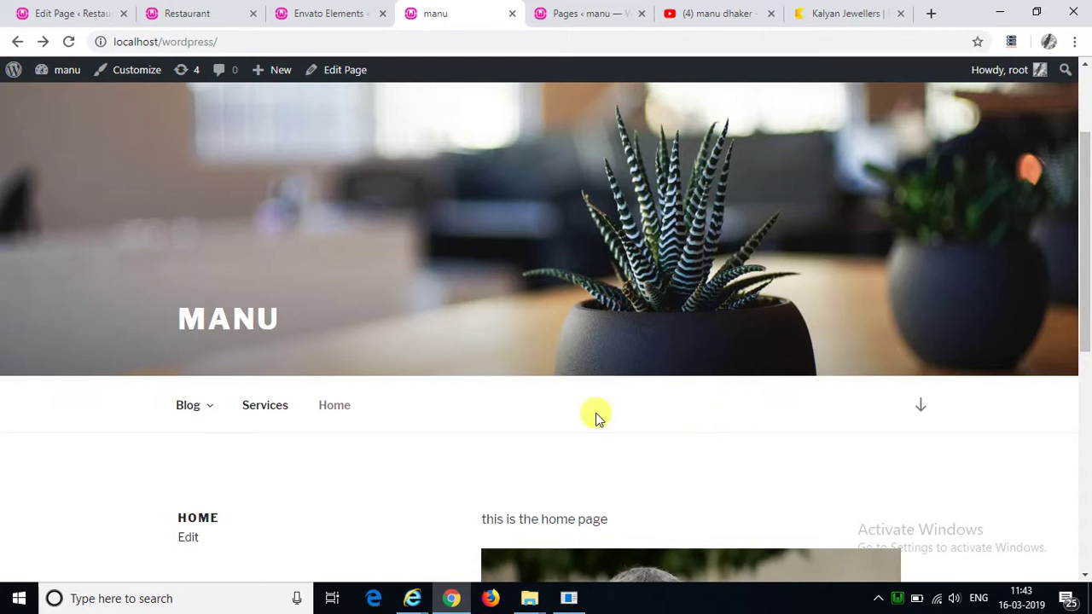
{"action": "left_click_drag", "start_coordinate": [1086, 329], "coordinate": [1086, 248]}
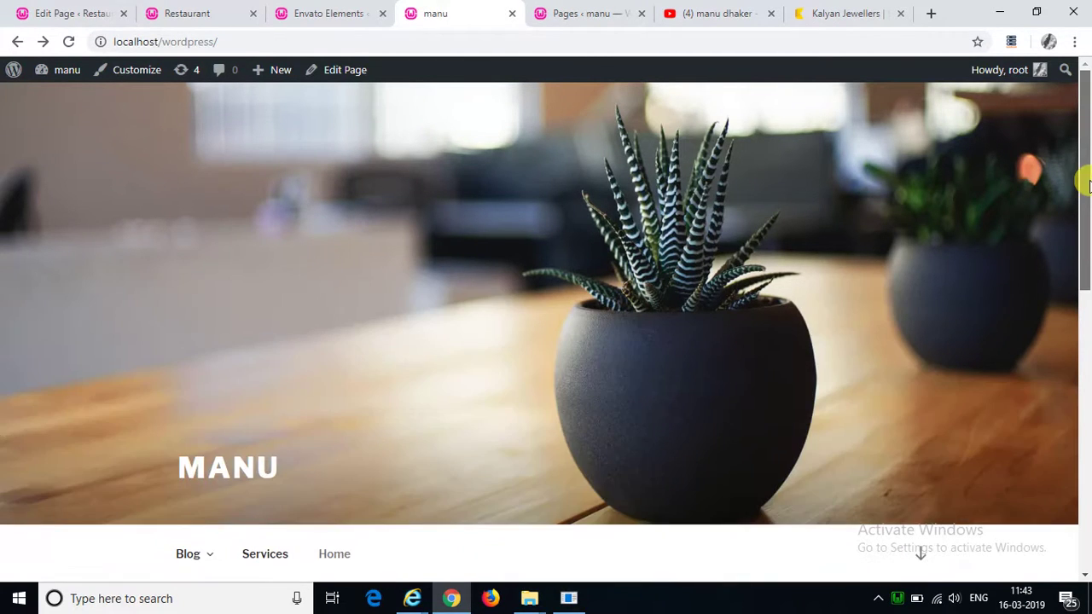
Step: Examine the installed WordPress themes, including the details of the Highlight theme
{"action": "left_click", "coordinate": [320, 13]}
{"action": "left_click", "coordinate": [91, 386]}
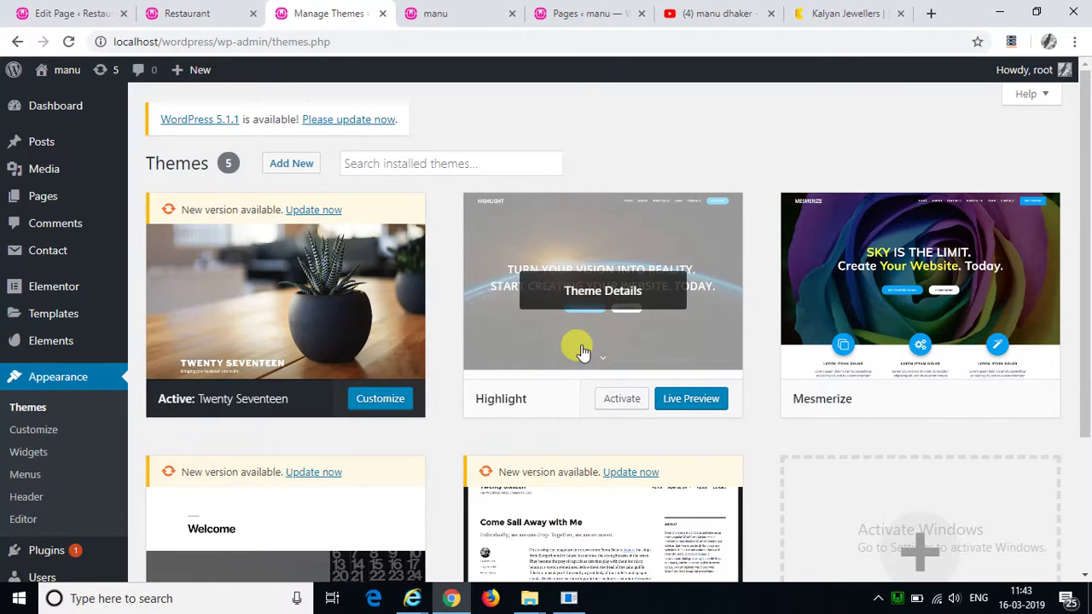
{"action": "left_click", "coordinate": [583, 351]}
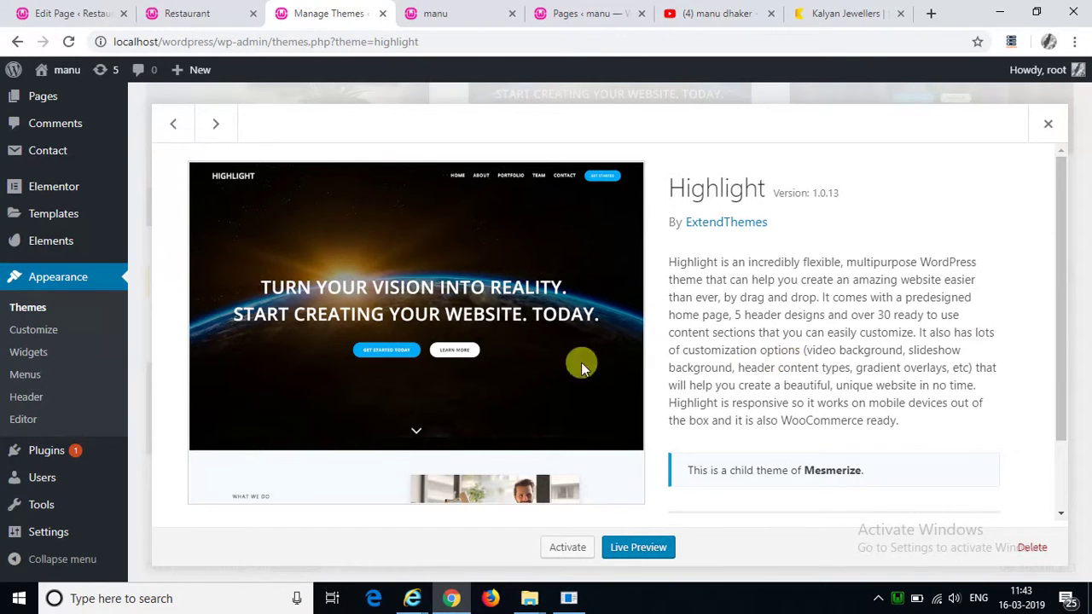
{"action": "left_click", "coordinate": [18, 44]}
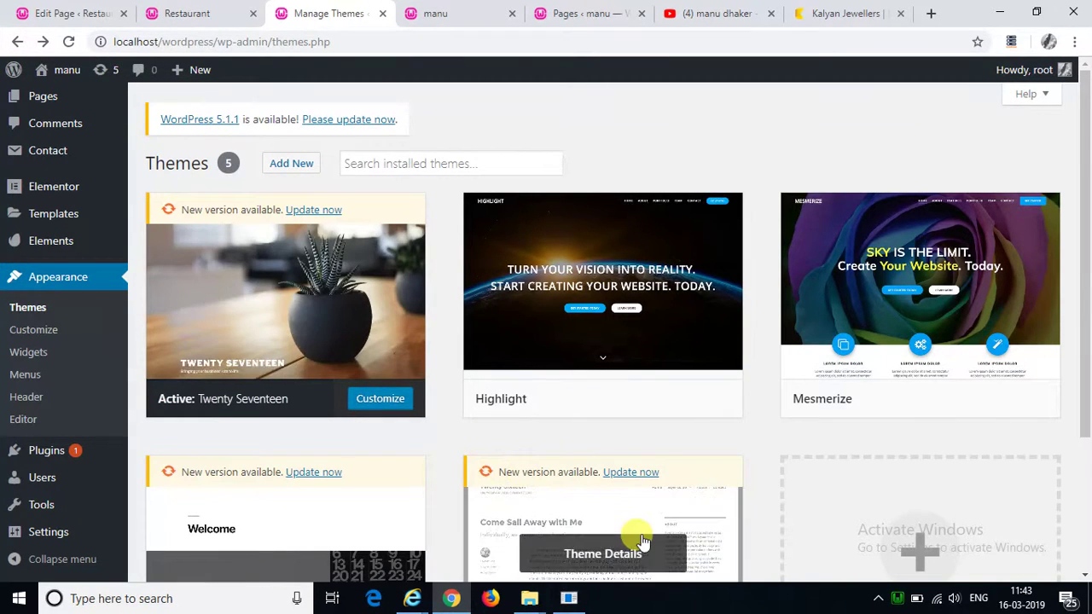
{"action": "scroll", "coordinate": [642, 542], "scroll_direction": "down", "scroll_amount": 2}
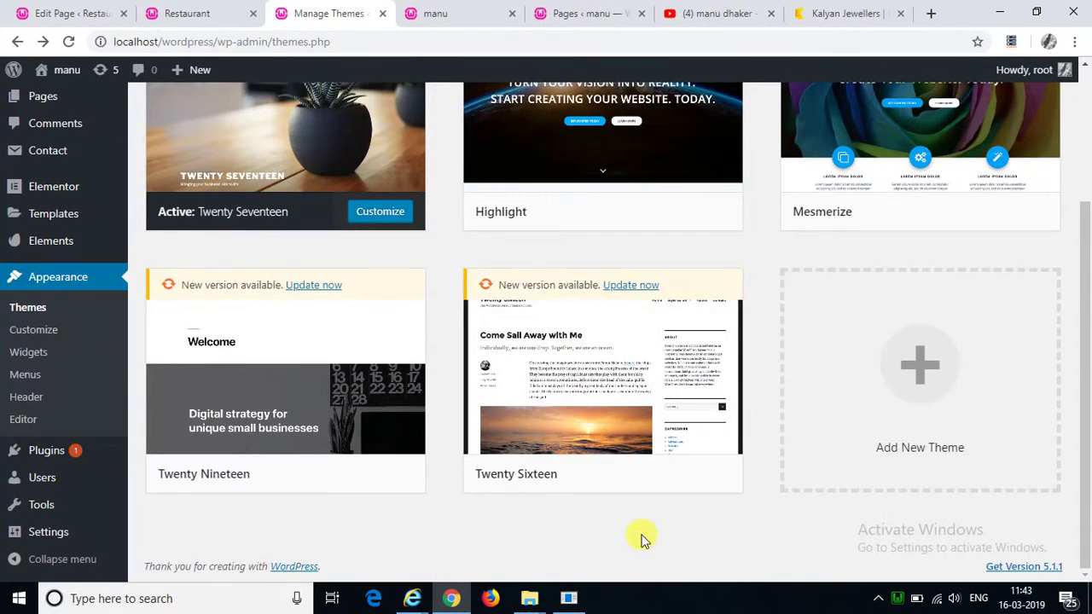
{"action": "scroll", "coordinate": [641, 540], "scroll_direction": "up", "scroll_amount": 2}
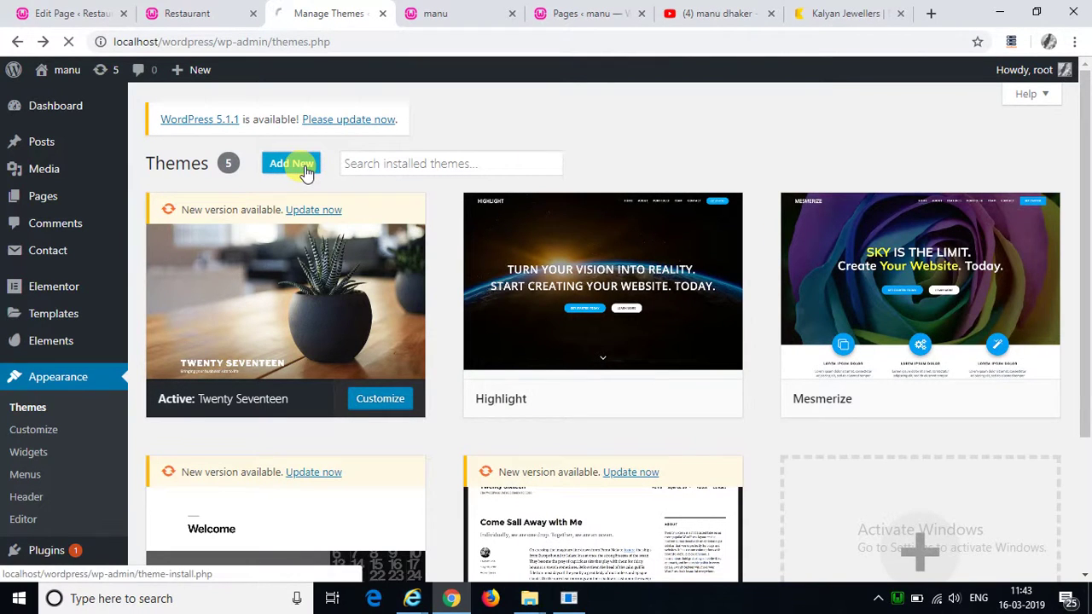
Step: Search the themes available for installation for "zerif lite"
{"action": "left_click", "coordinate": [565, 603]}
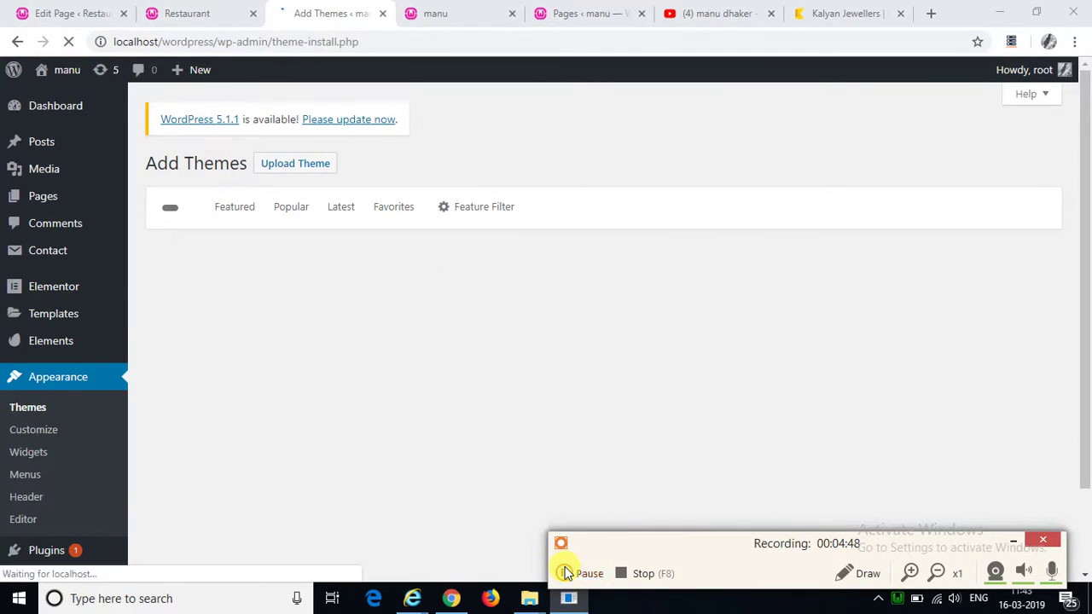
{"action": "left_click", "coordinate": [565, 571]}
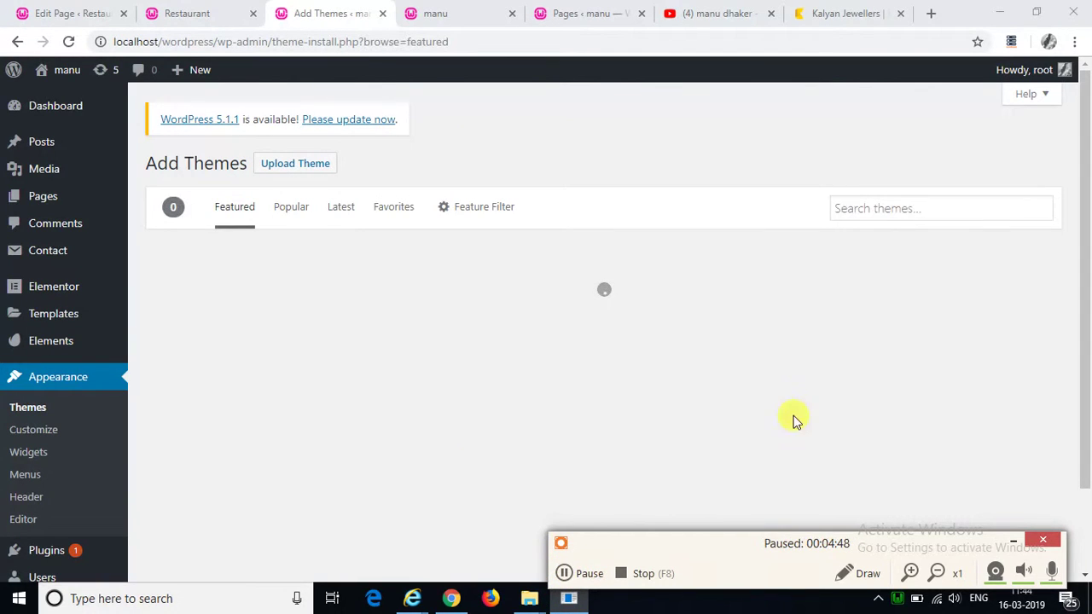
{"action": "left_click", "coordinate": [891, 210]}
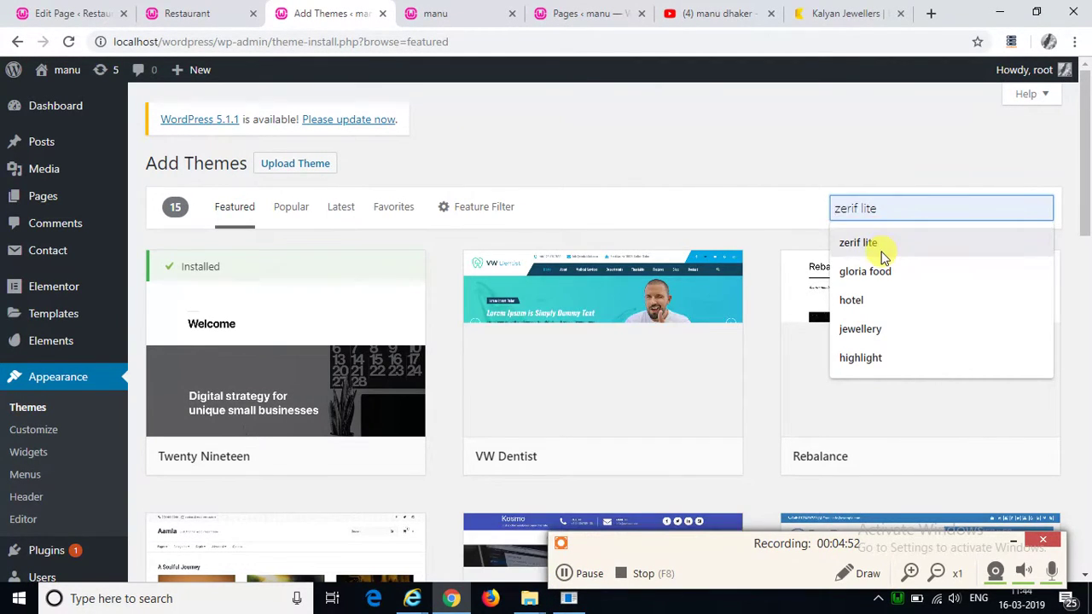
{"action": "left_click", "coordinate": [879, 246]}
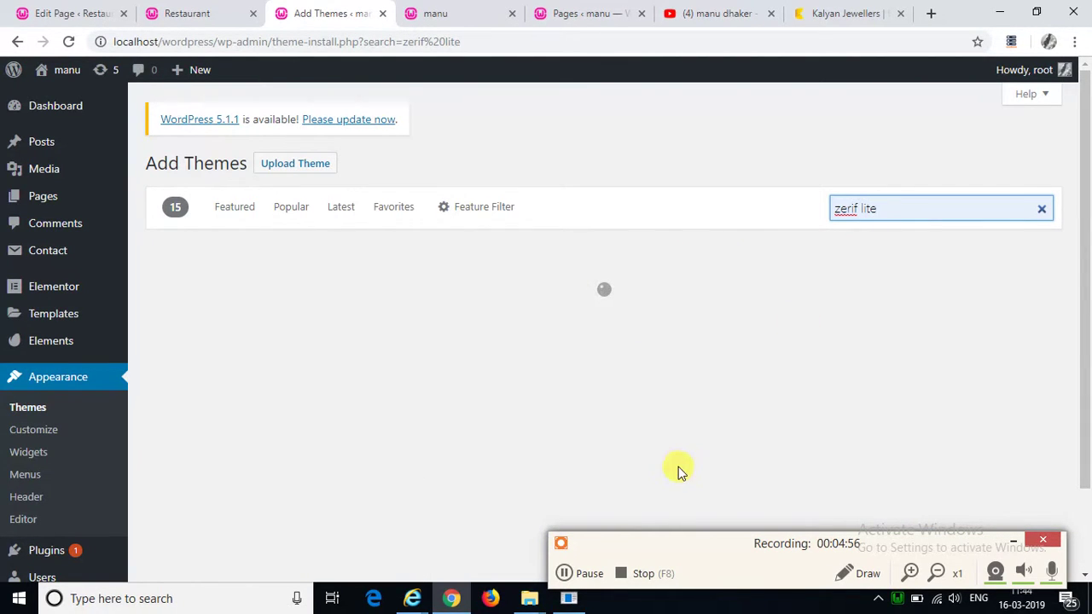
{"action": "left_click", "coordinate": [565, 576]}
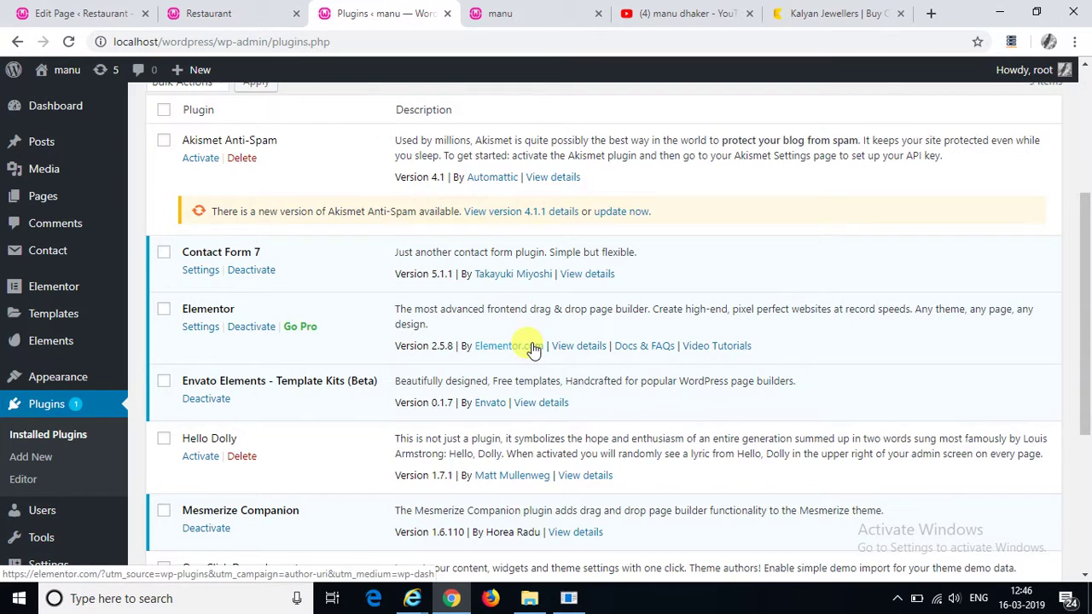
Step: Review the list of installed plugins and which of them are active
{"action": "scroll", "coordinate": [531, 344], "scroll_direction": "up", "scroll_amount": 3}
{"action": "scroll", "coordinate": [532, 342], "scroll_direction": "down", "scroll_amount": 5}
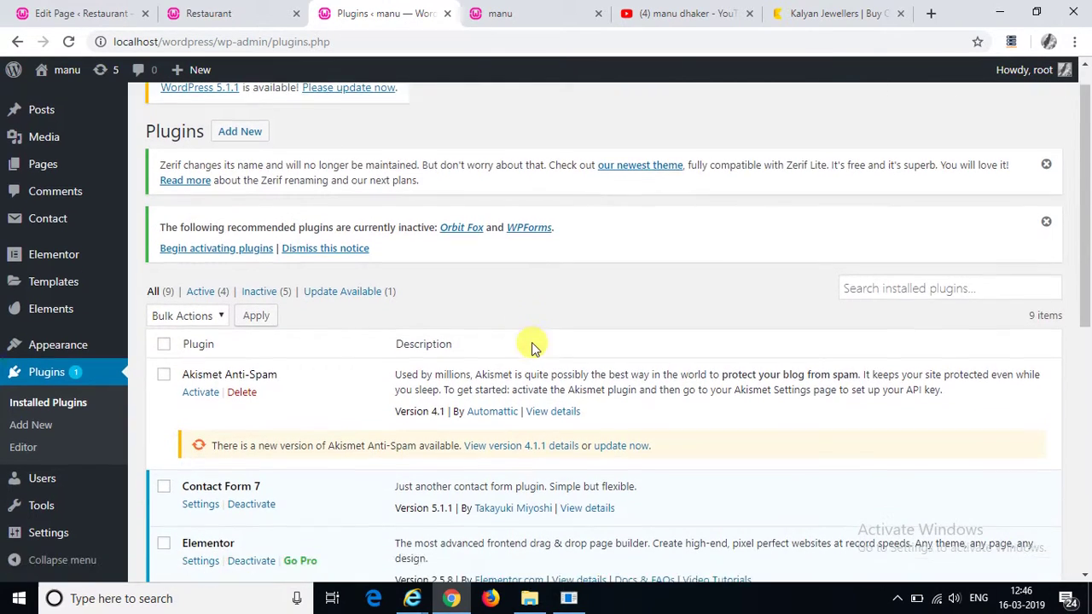
{"action": "scroll", "coordinate": [531, 345], "scroll_direction": "down", "scroll_amount": 2}
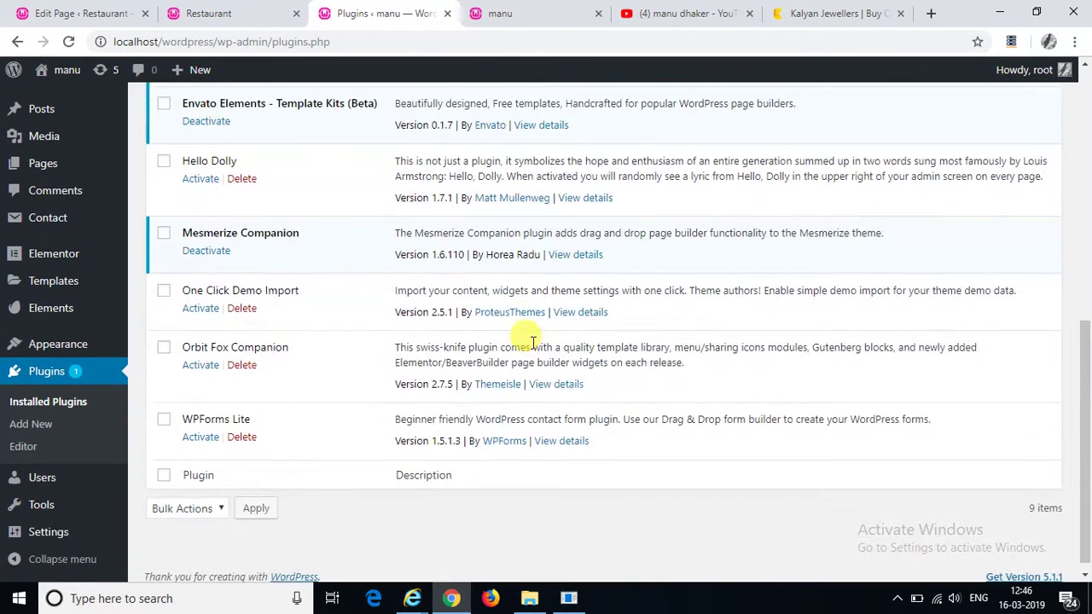
Step: Open the site's navigation menu settings and review the Main menu's structure and display location
{"action": "mouse_move", "coordinate": [61, 482]}
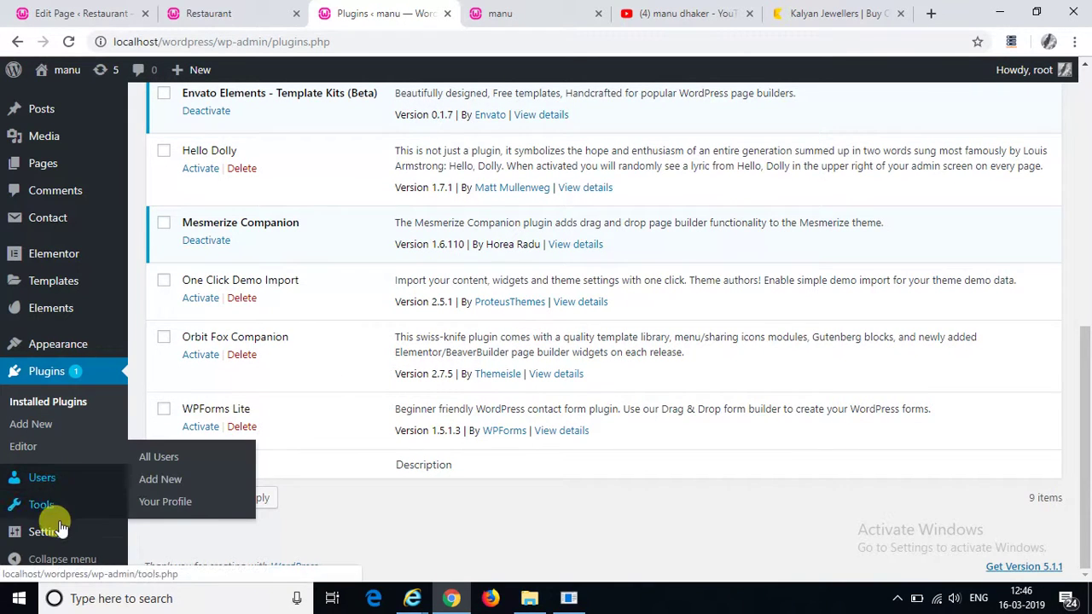
{"action": "mouse_move", "coordinate": [61, 350]}
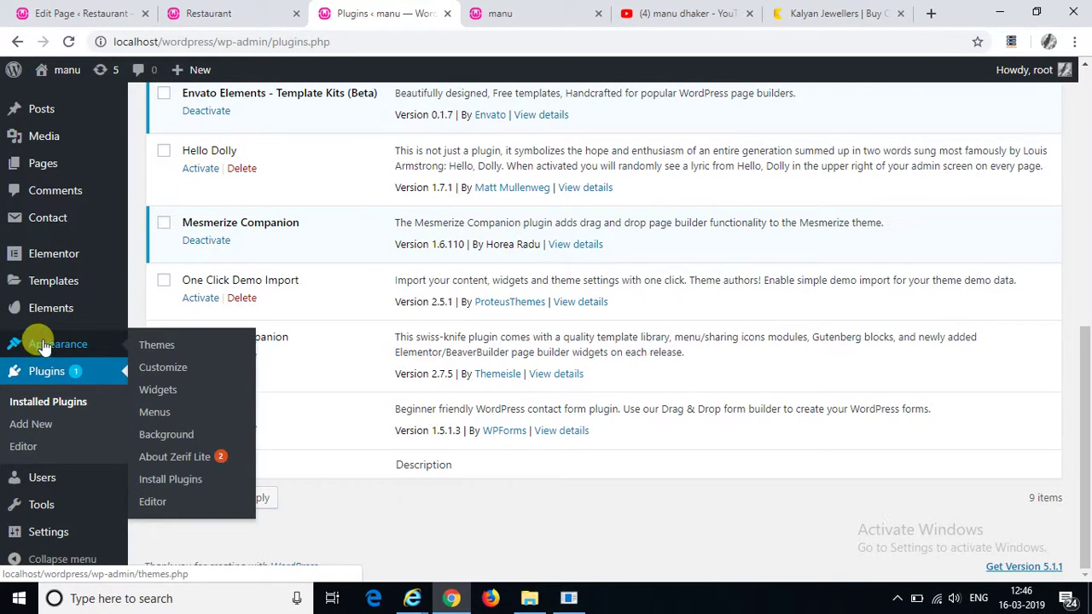
{"action": "left_click", "coordinate": [158, 413]}
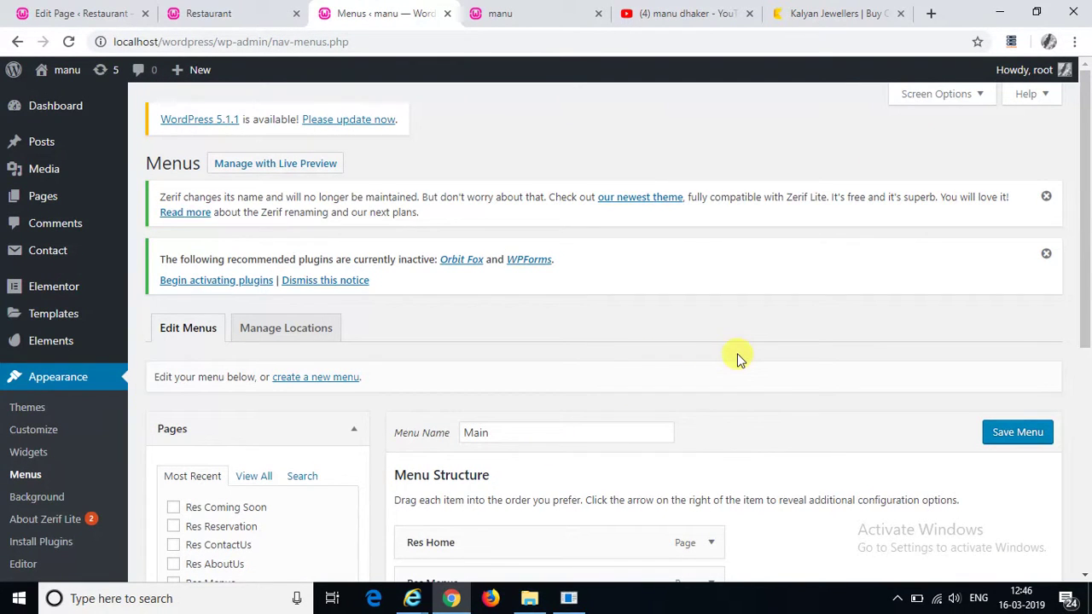
{"action": "scroll", "coordinate": [737, 353], "scroll_direction": "down", "scroll_amount": 4}
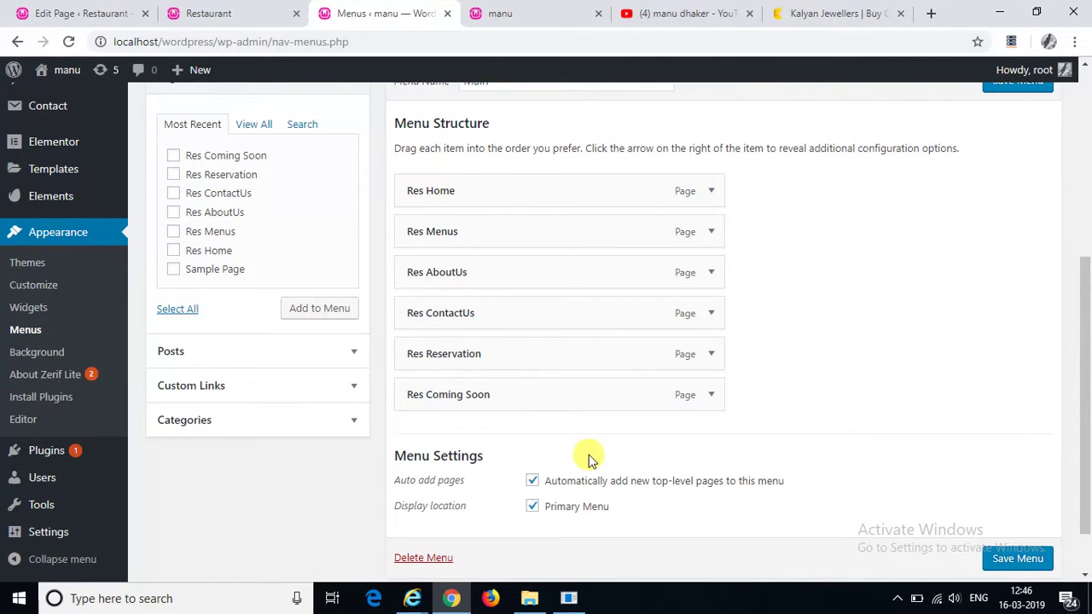
{"action": "scroll", "coordinate": [859, 429], "scroll_direction": "up", "scroll_amount": 5}
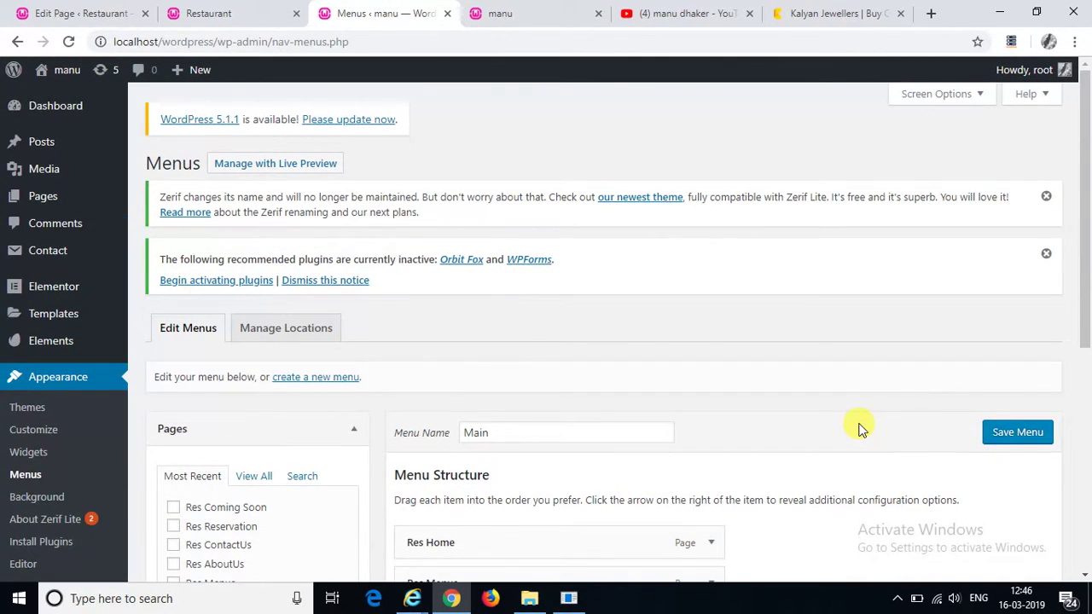
Step: Open the Res Home page for editing from the list of all pages
{"action": "mouse_move", "coordinate": [48, 202]}
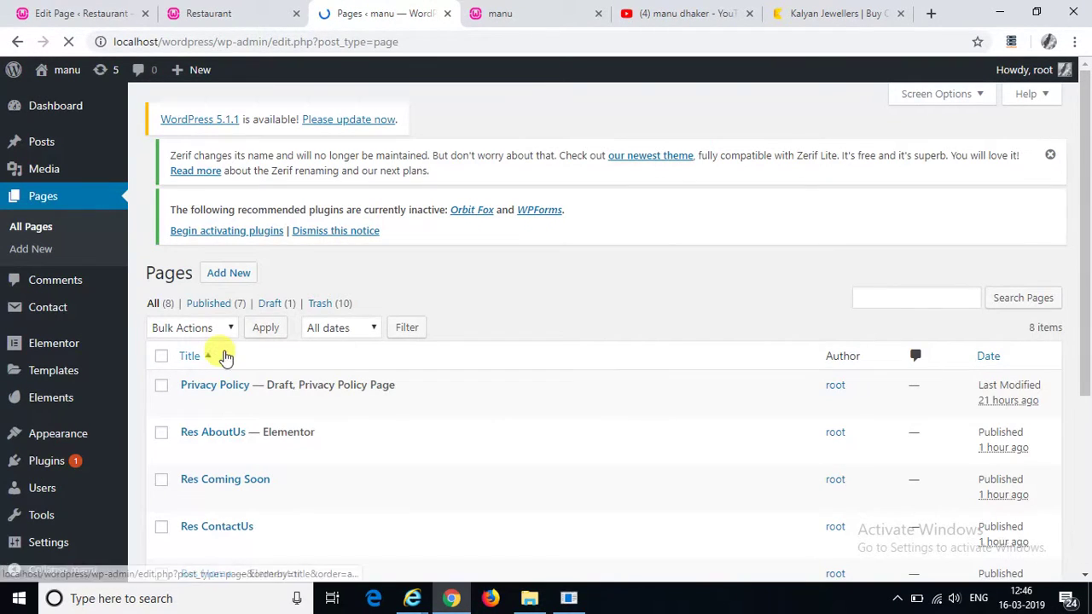
{"action": "scroll", "coordinate": [220, 452], "scroll_direction": "down", "scroll_amount": 3}
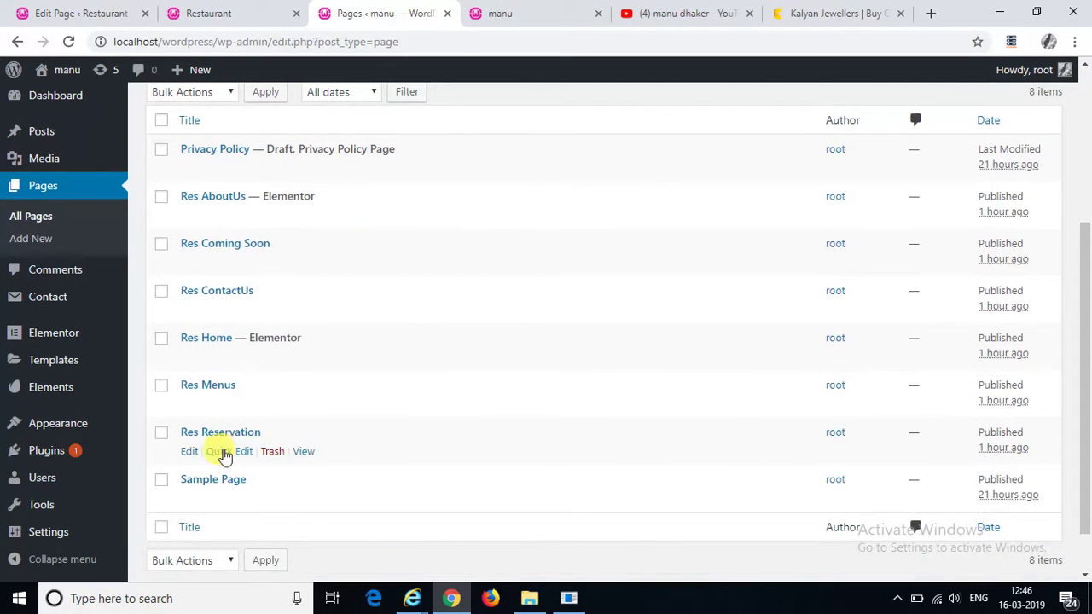
{"action": "left_click", "coordinate": [189, 358]}
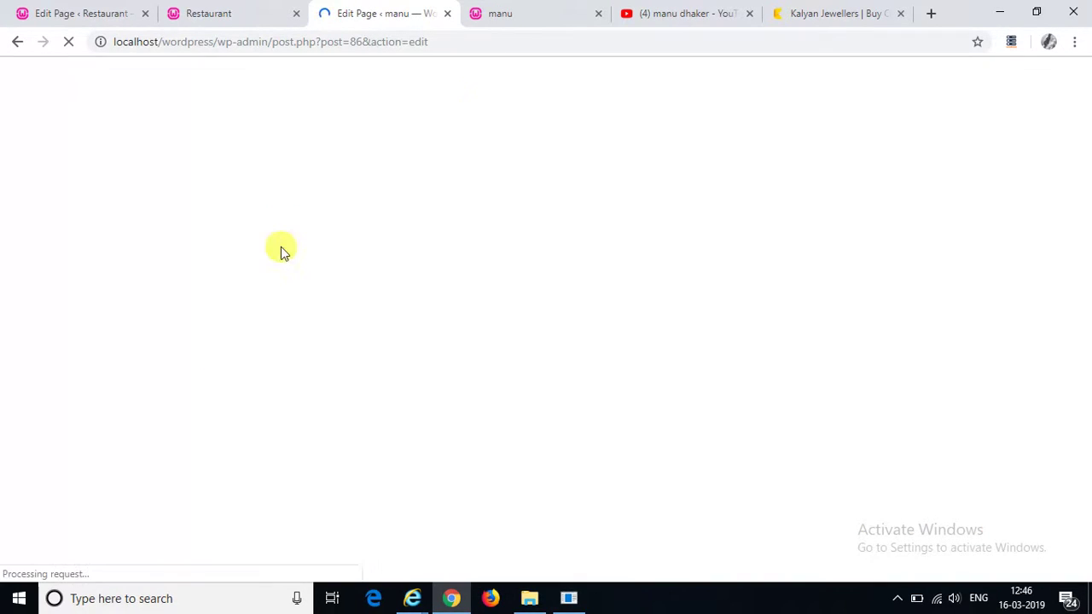
Step: Visit the Res Home page on the live site and check its content and sidebar
{"action": "left_click", "coordinate": [502, 17]}
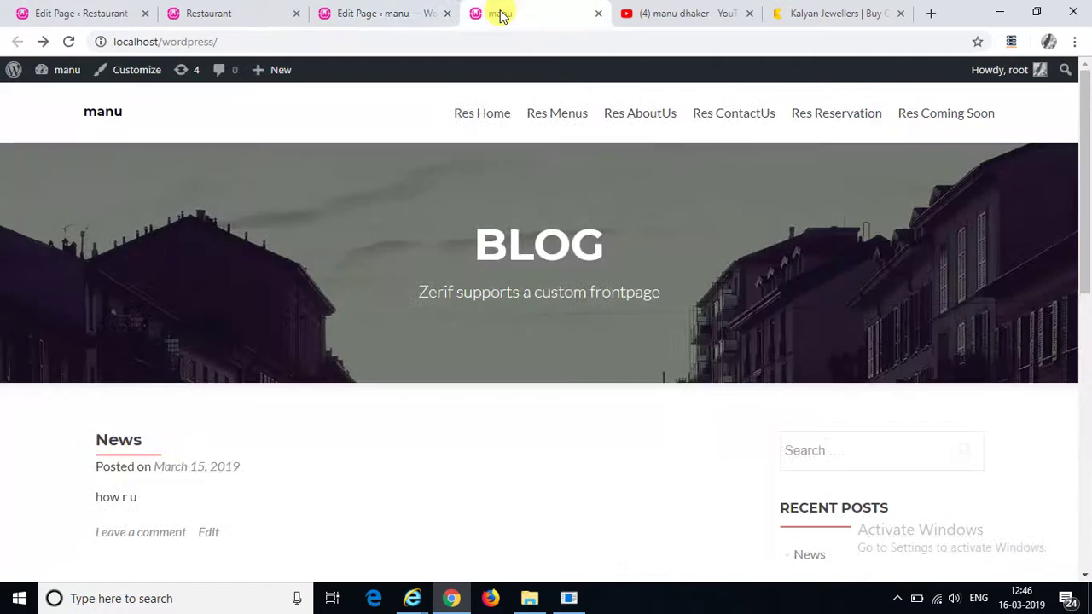
{"action": "left_click", "coordinate": [483, 124]}
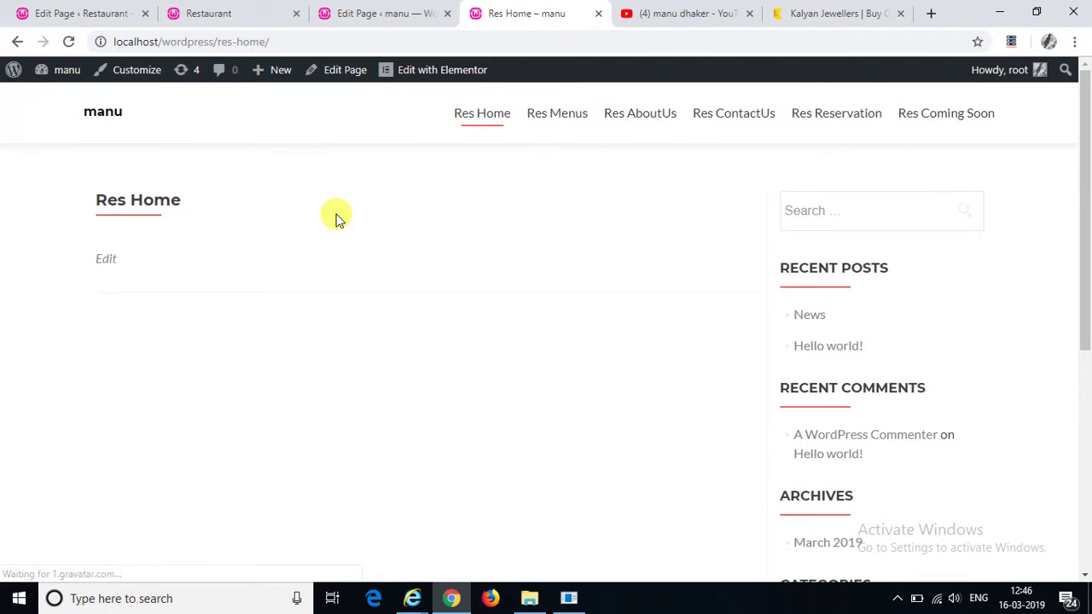
{"action": "scroll", "coordinate": [336, 215], "scroll_direction": "down", "scroll_amount": 1}
{"action": "scroll", "coordinate": [336, 220], "scroll_direction": "down", "scroll_amount": 3}
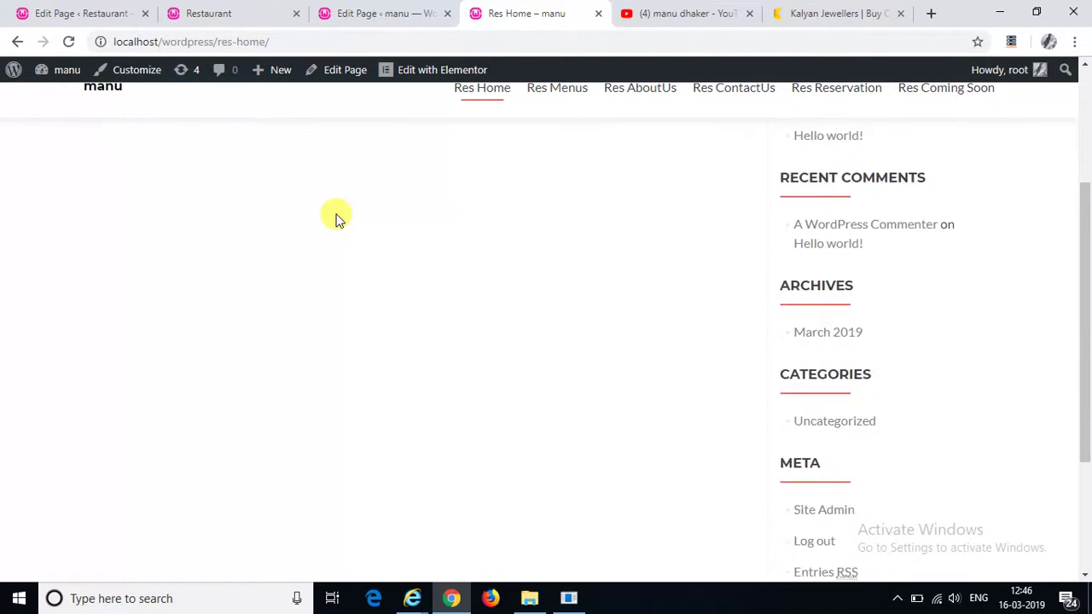
Step: Return to the Res Home page in the WordPress editor and open it for editing with Elementor
{"action": "scroll", "coordinate": [336, 220], "scroll_direction": "up", "scroll_amount": 4}
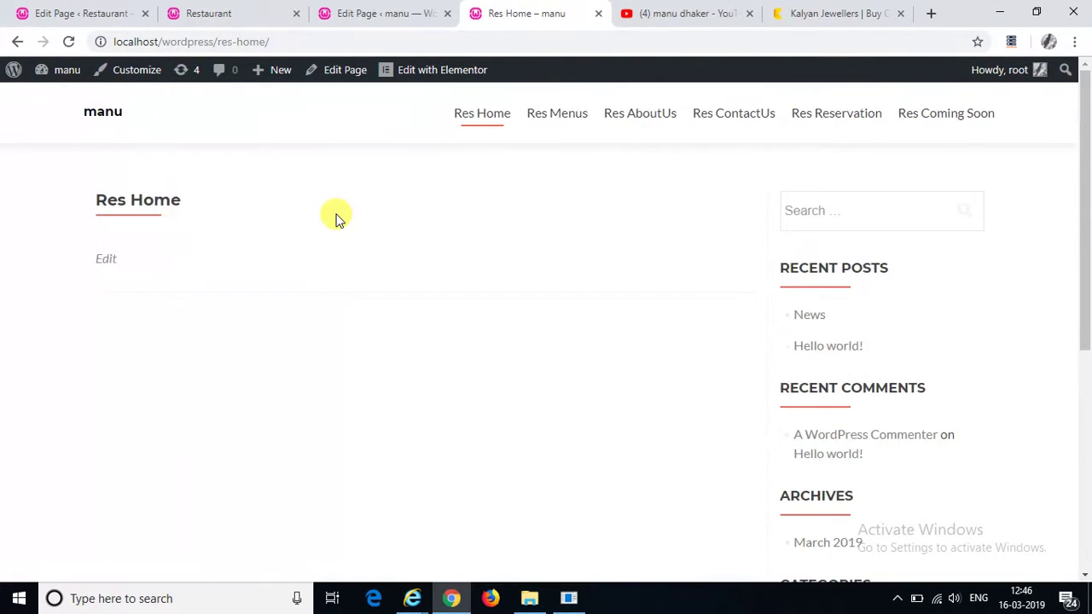
{"action": "left_click", "coordinate": [354, 7]}
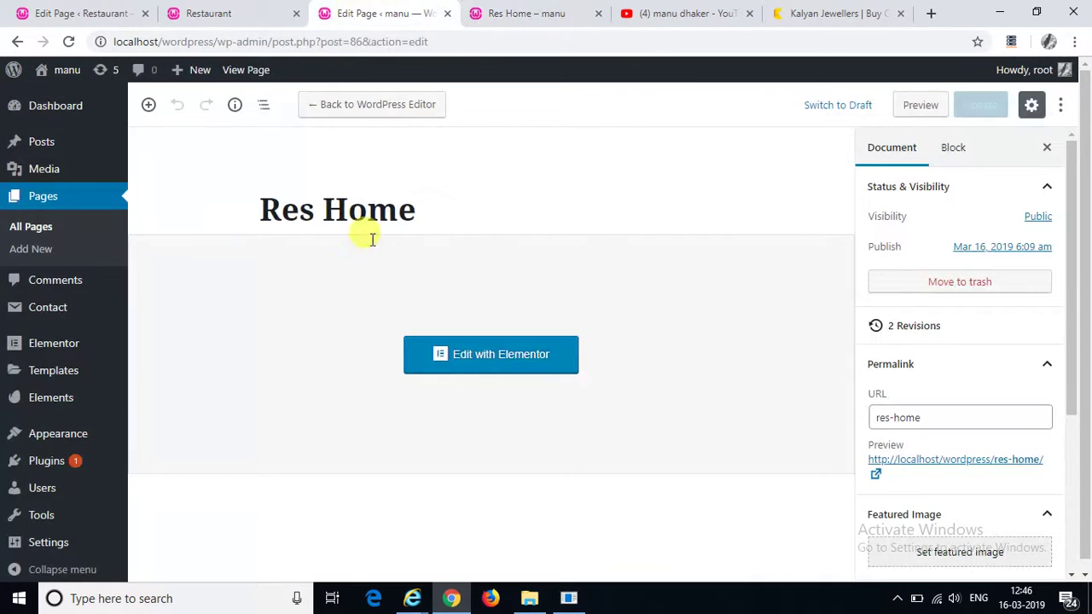
{"action": "left_click", "coordinate": [442, 355]}
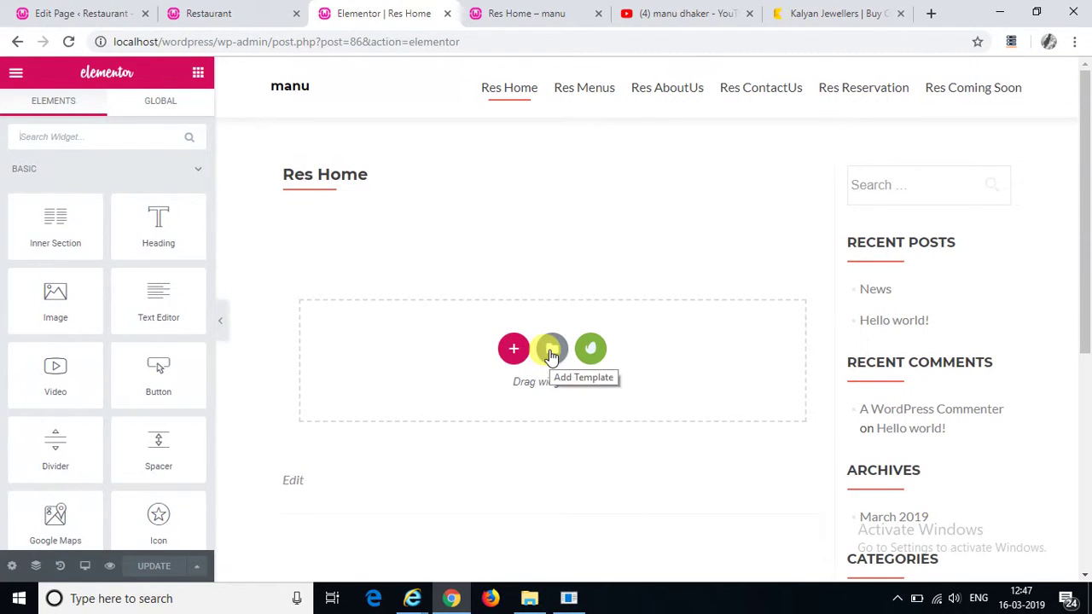
Step: Insert the saved "Restaurant & Café > Home Restaurant" template with its document settings, check the layout, and update the Res Home page
{"action": "left_click", "coordinate": [551, 352]}
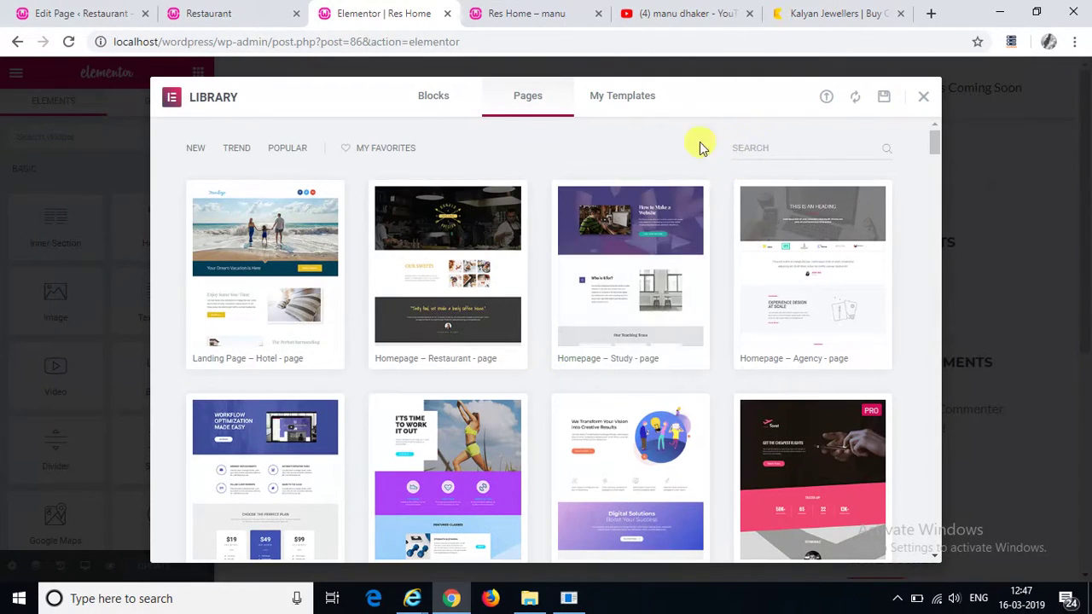
{"action": "left_click", "coordinate": [637, 109]}
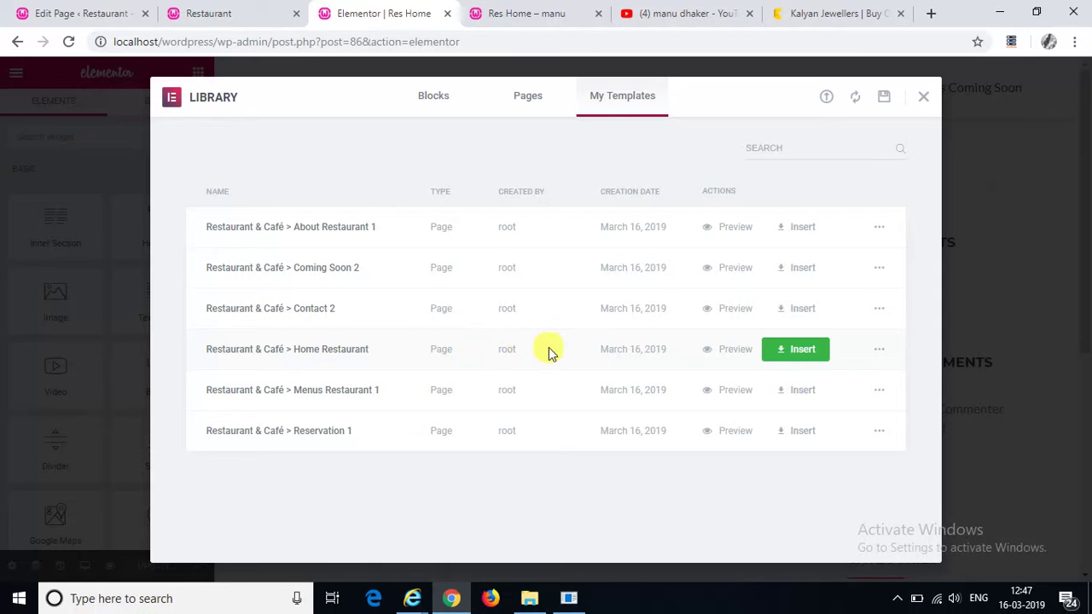
{"action": "left_click", "coordinate": [796, 350]}
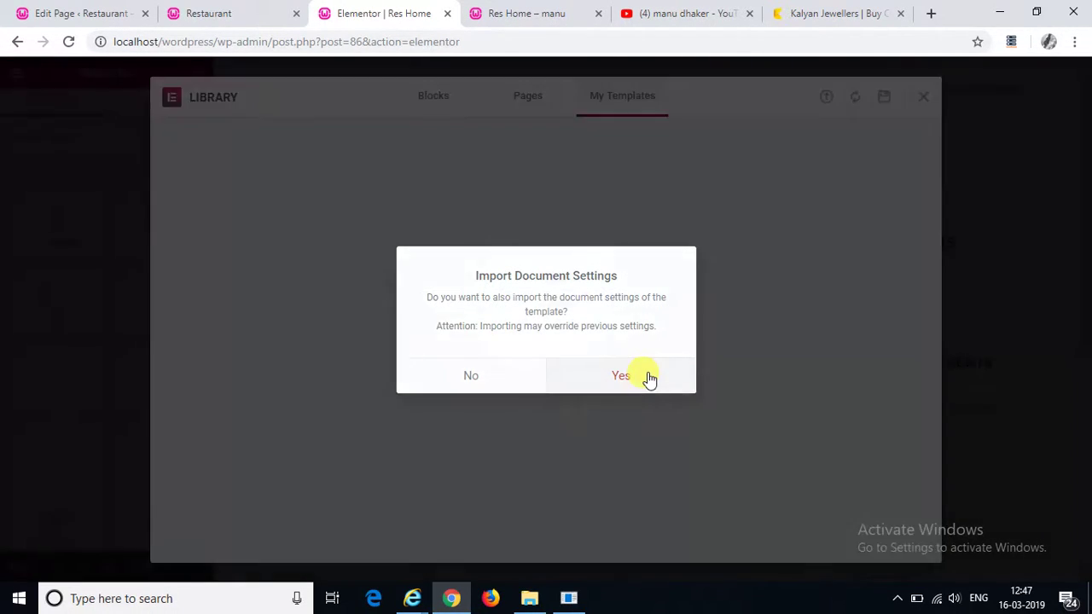
{"action": "left_click", "coordinate": [621, 376]}
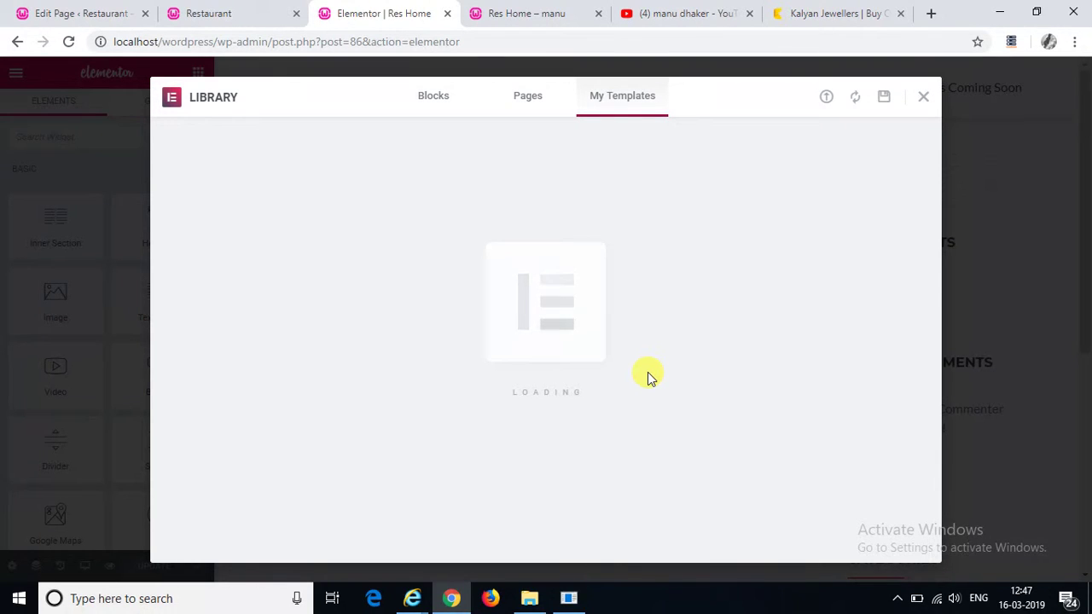
{"action": "key", "text": "Escape"}
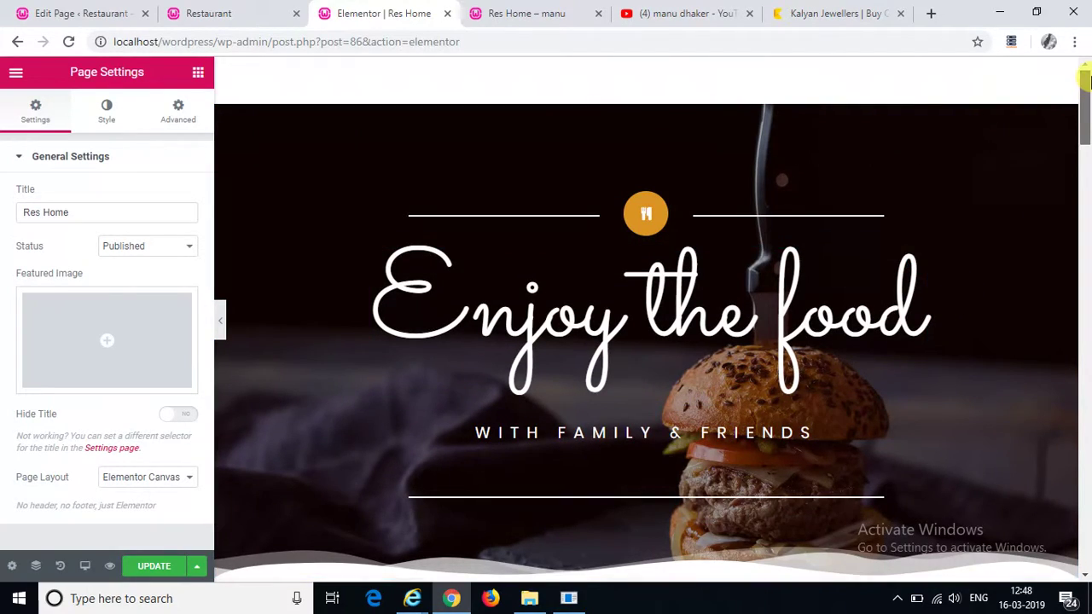
{"action": "left_click_drag", "start_coordinate": [1085, 93], "coordinate": [1080, 118]}
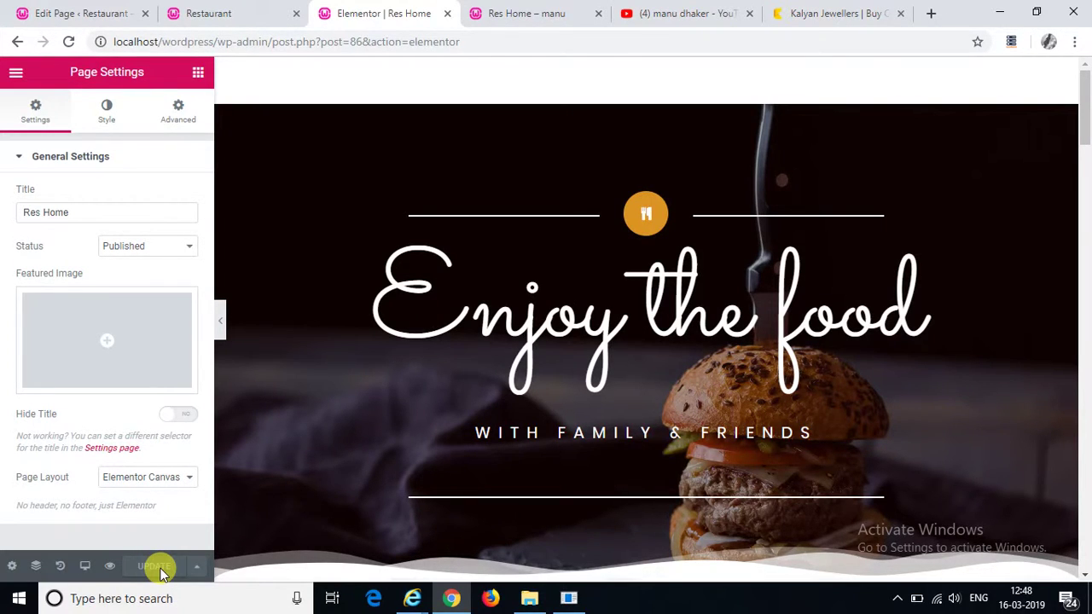
{"action": "left_click", "coordinate": [569, 601]}
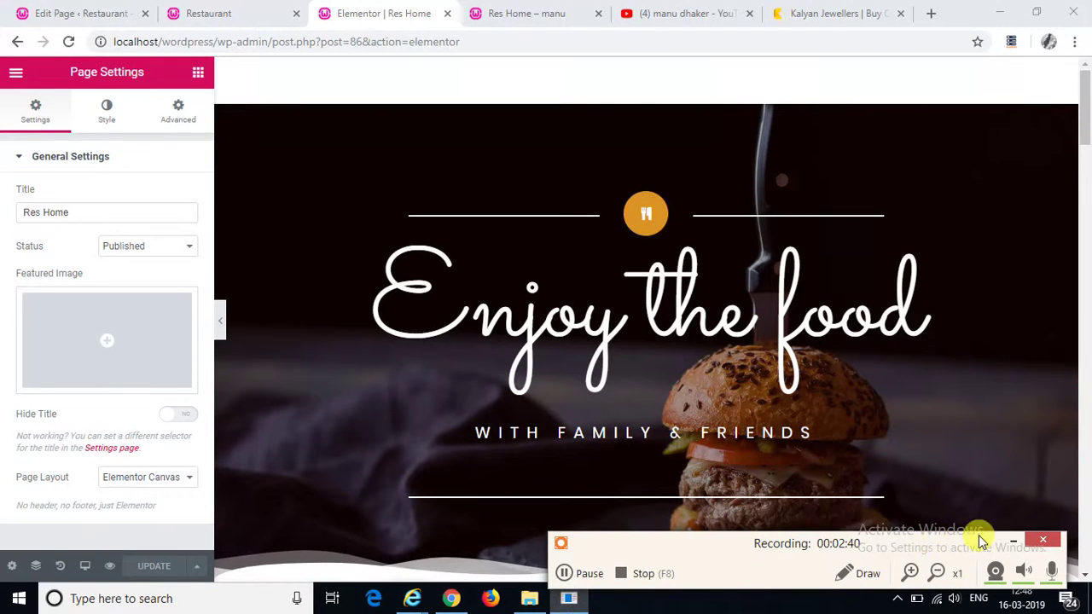
{"action": "left_click", "coordinate": [1015, 543]}
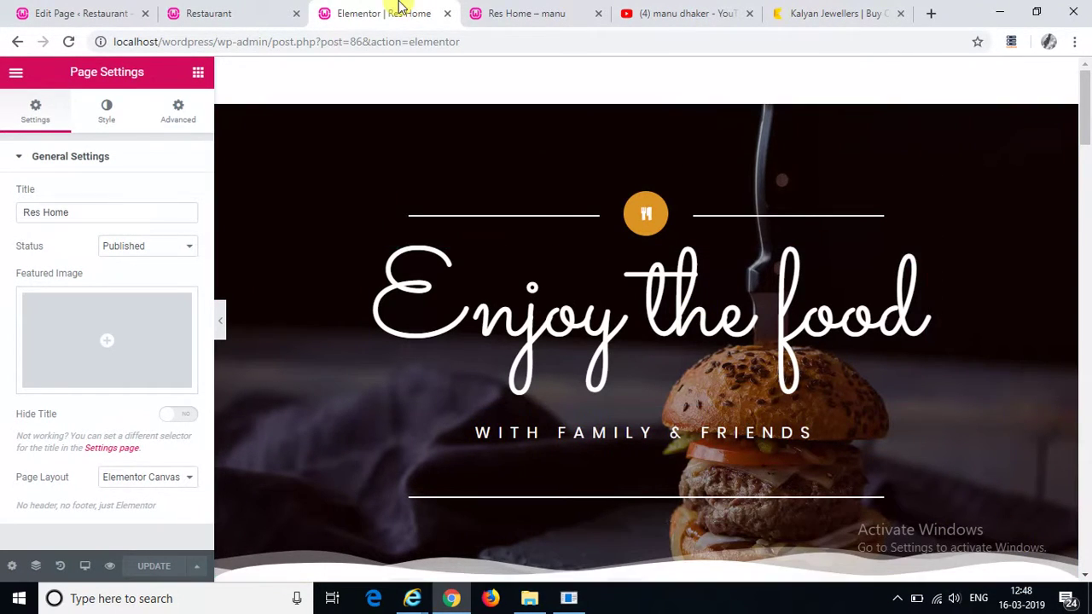
Step: Reload the live Res Home page to load the updated design
{"action": "left_click", "coordinate": [512, 12]}
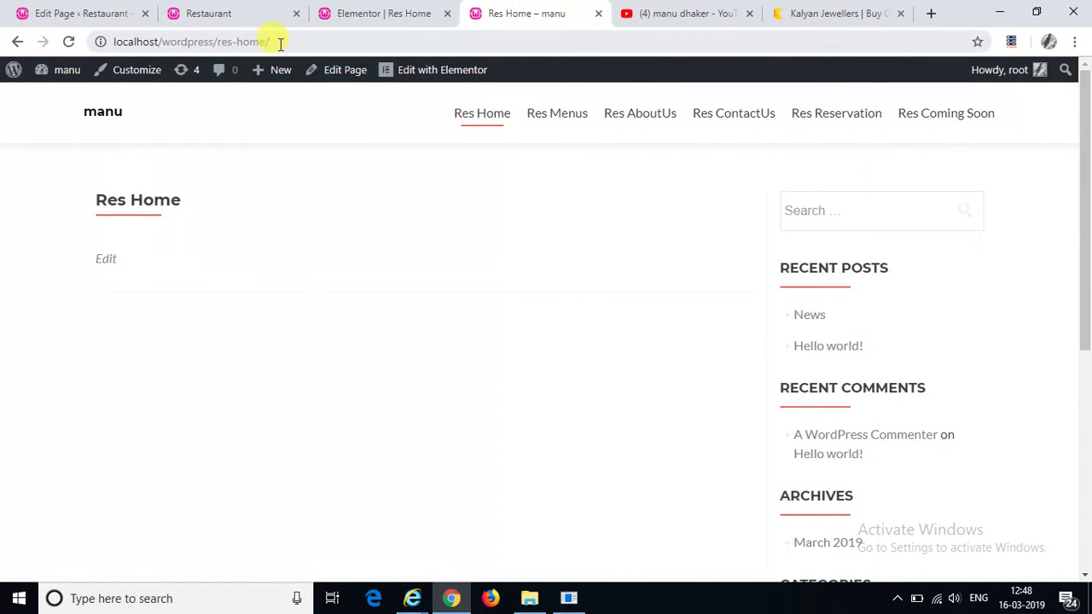
{"action": "left_click", "coordinate": [69, 43]}
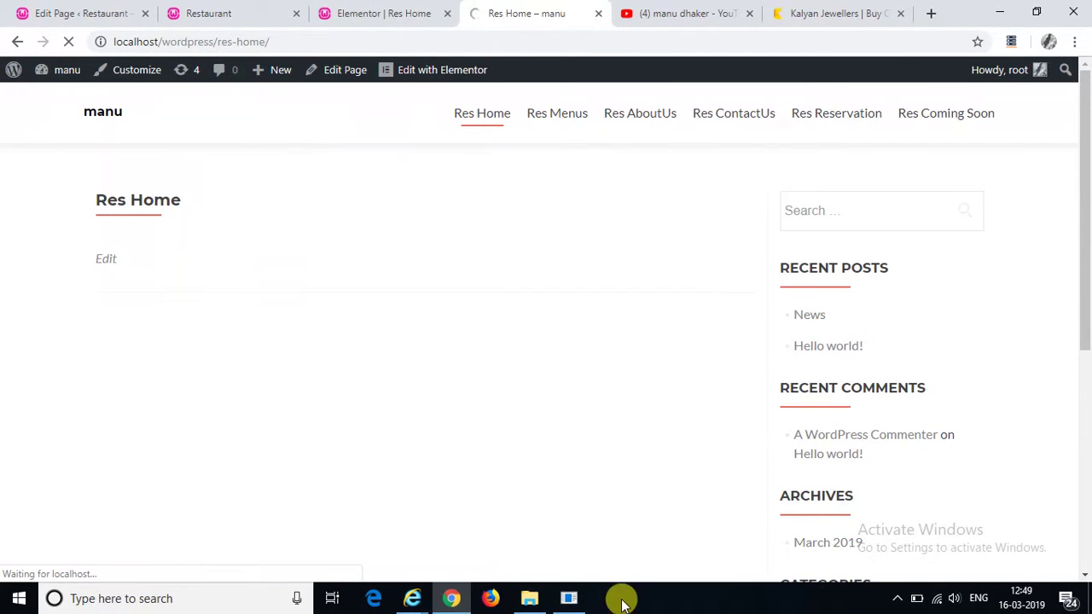
{"action": "left_click", "coordinate": [568, 598]}
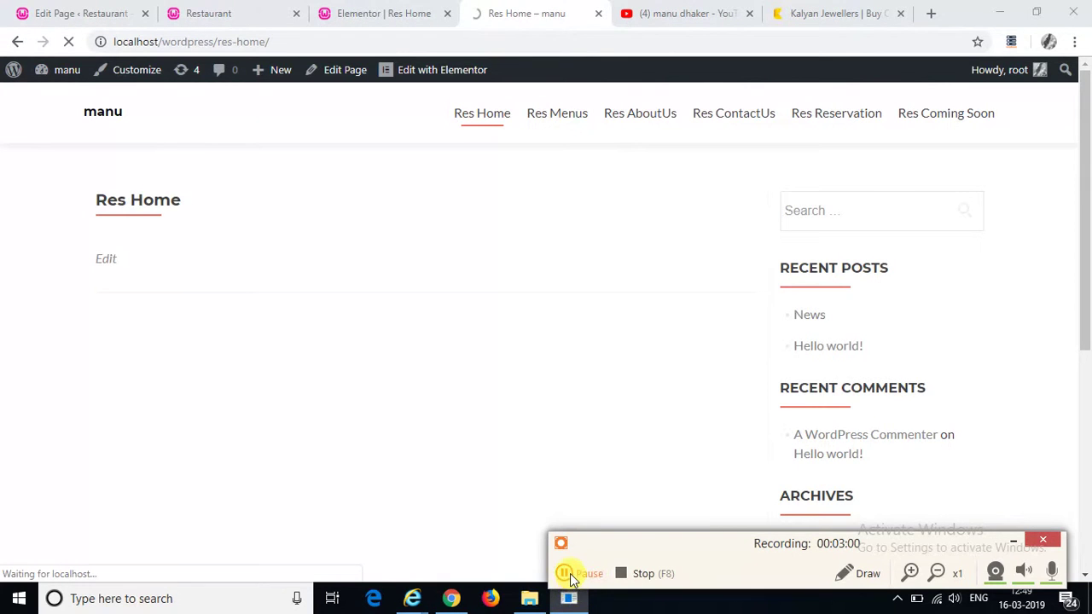
{"action": "left_click", "coordinate": [572, 579]}
{"action": "left_click", "coordinate": [572, 579]}
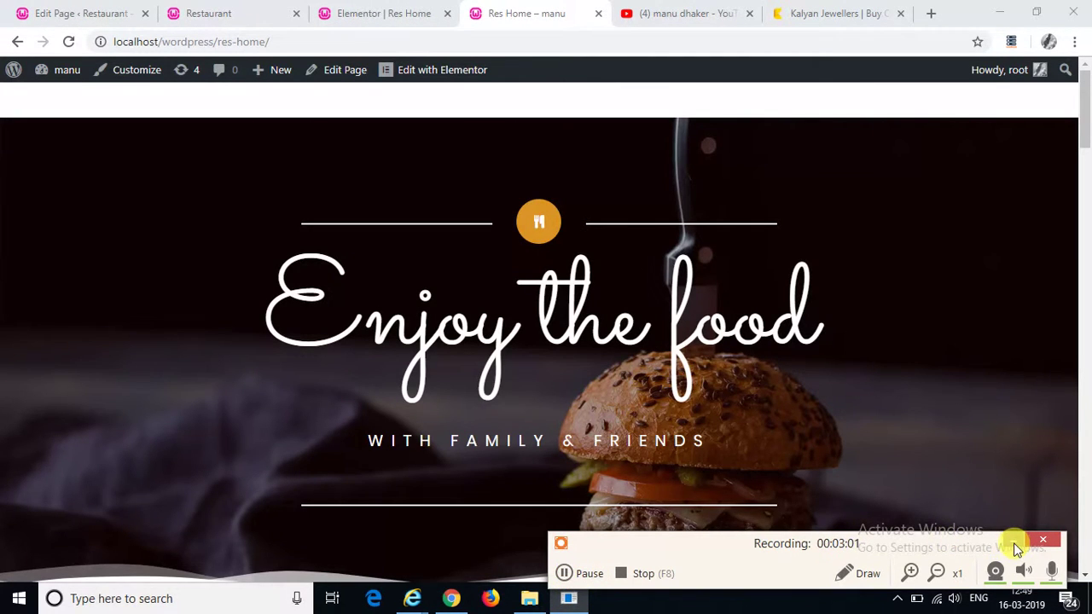
{"action": "left_click", "coordinate": [1043, 540]}
Step: Review all sections of the live Res Home page, from the header banner down to the services section
{"action": "scroll", "coordinate": [941, 368], "scroll_direction": "down", "scroll_amount": 6}
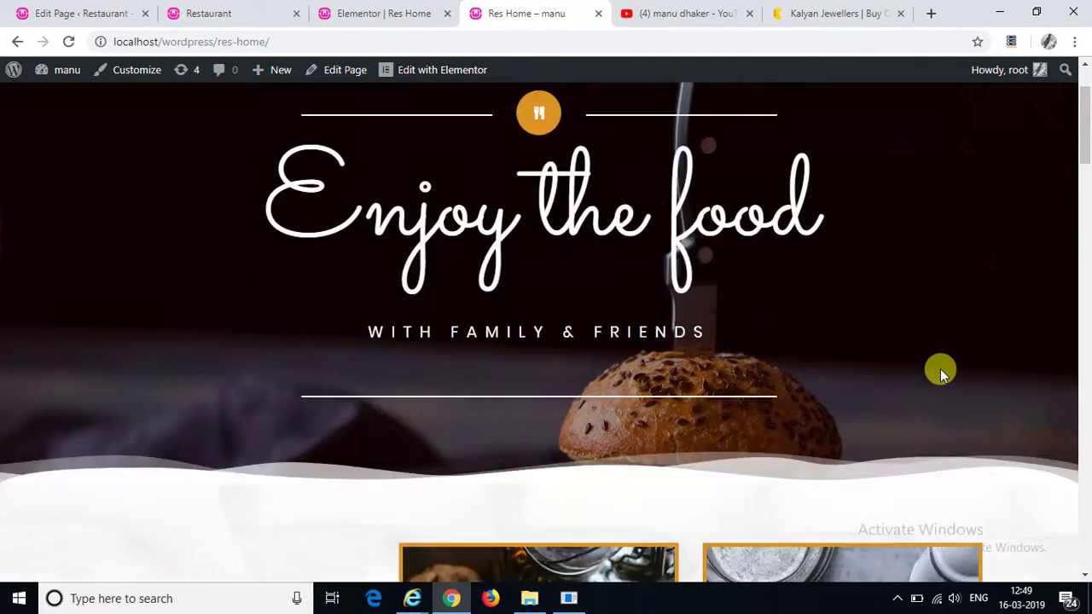
{"action": "scroll", "coordinate": [941, 369], "scroll_direction": "down", "scroll_amount": 10}
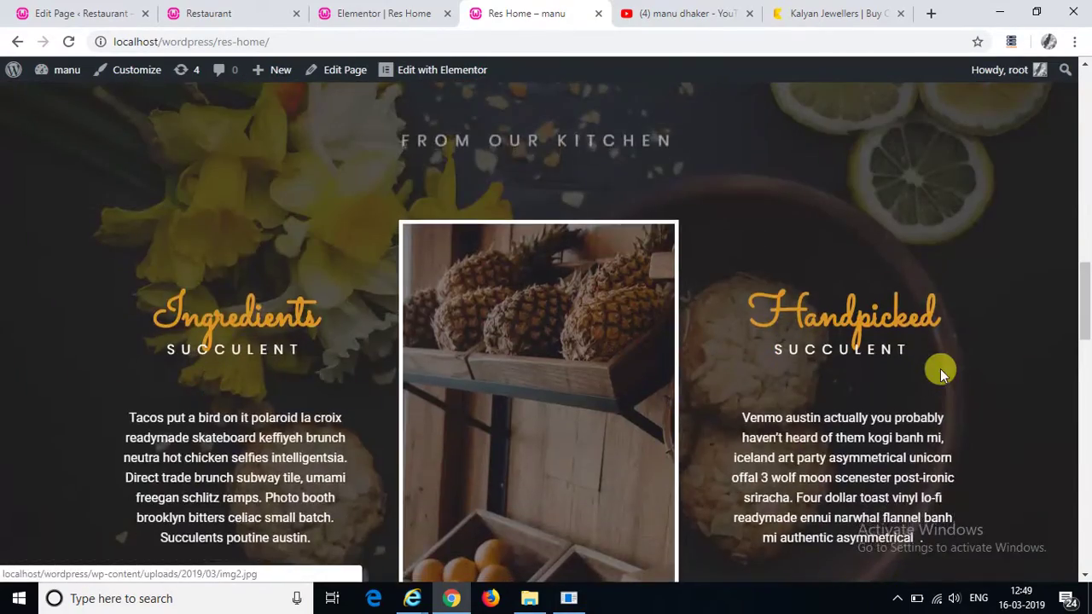
{"action": "scroll", "coordinate": [940, 369], "scroll_direction": "down", "scroll_amount": 8}
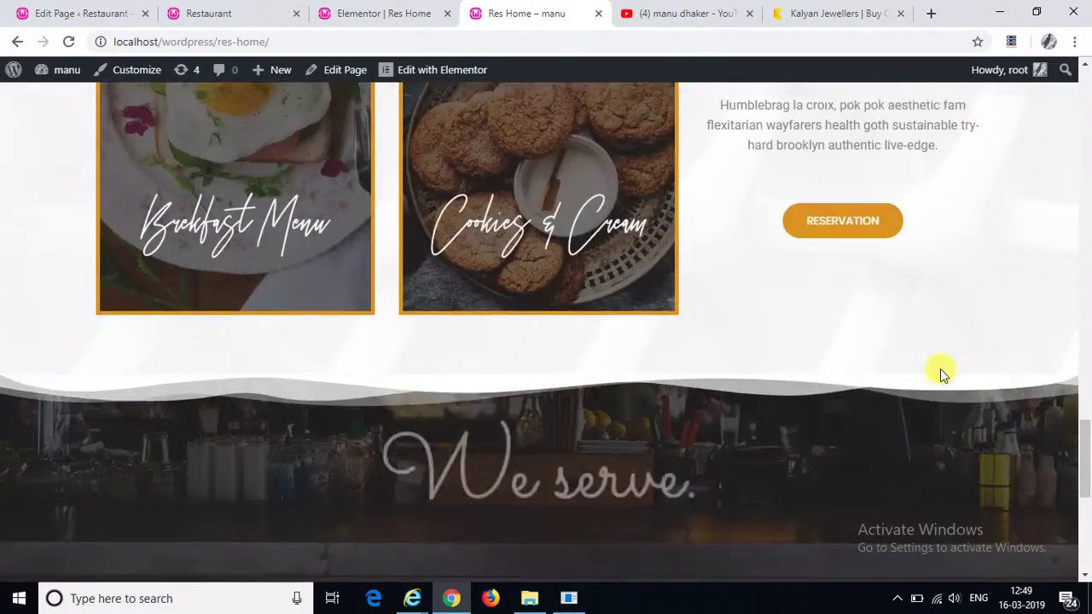
{"action": "scroll", "coordinate": [940, 369], "scroll_direction": "down", "scroll_amount": 5}
{"action": "scroll", "coordinate": [940, 368], "scroll_direction": "up", "scroll_amount": 10}
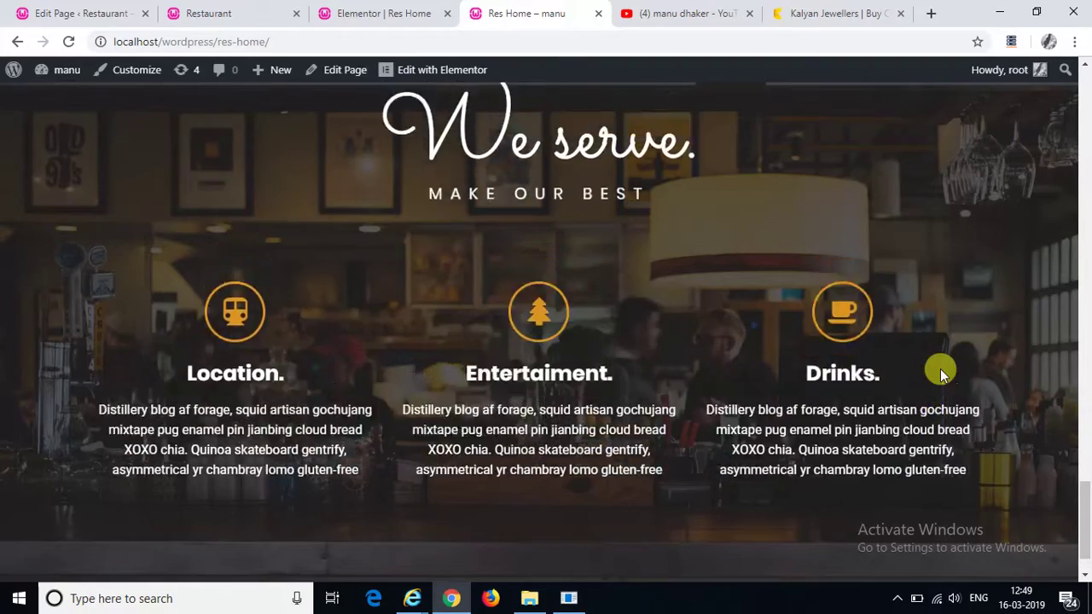
{"action": "scroll", "coordinate": [941, 369], "scroll_direction": "up", "scroll_amount": 15}
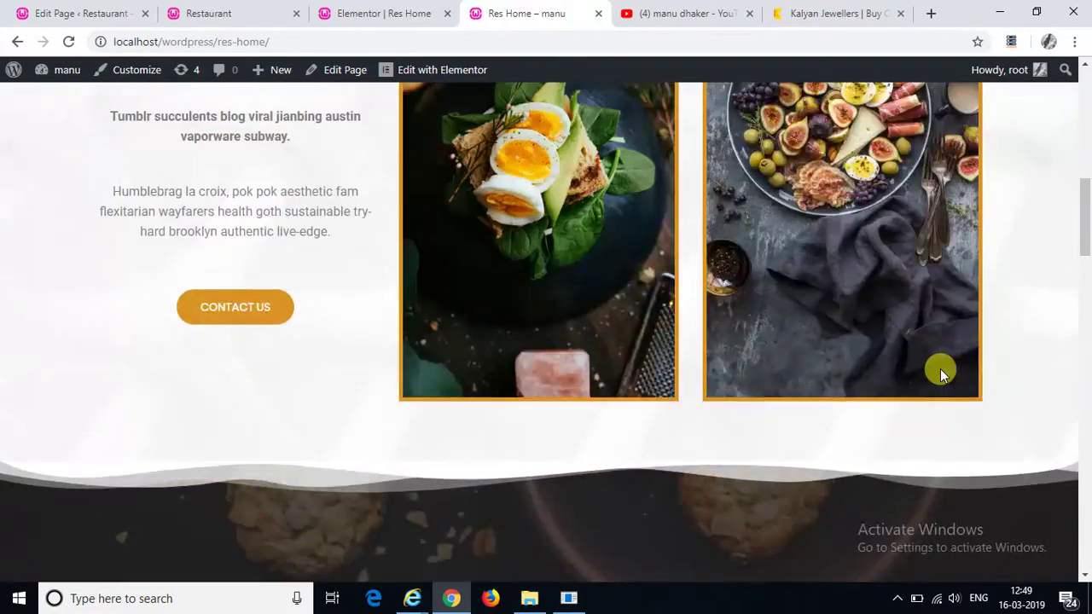
{"action": "scroll", "coordinate": [941, 372], "scroll_direction": "up", "scroll_amount": 8}
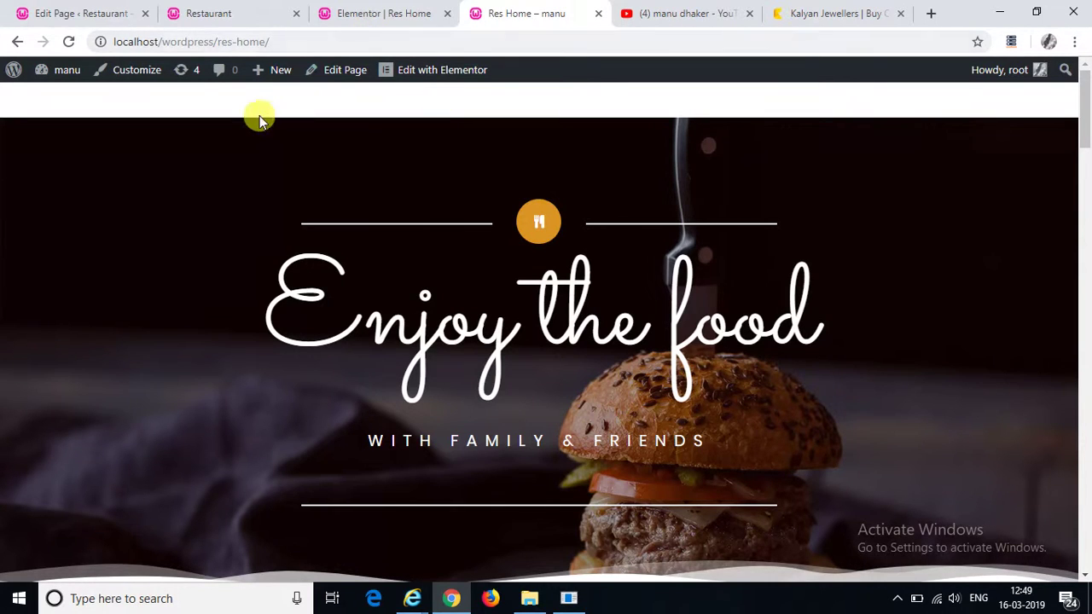
Step: Go back to the site's blog front page and reload it
{"action": "left_click", "coordinate": [17, 44]}
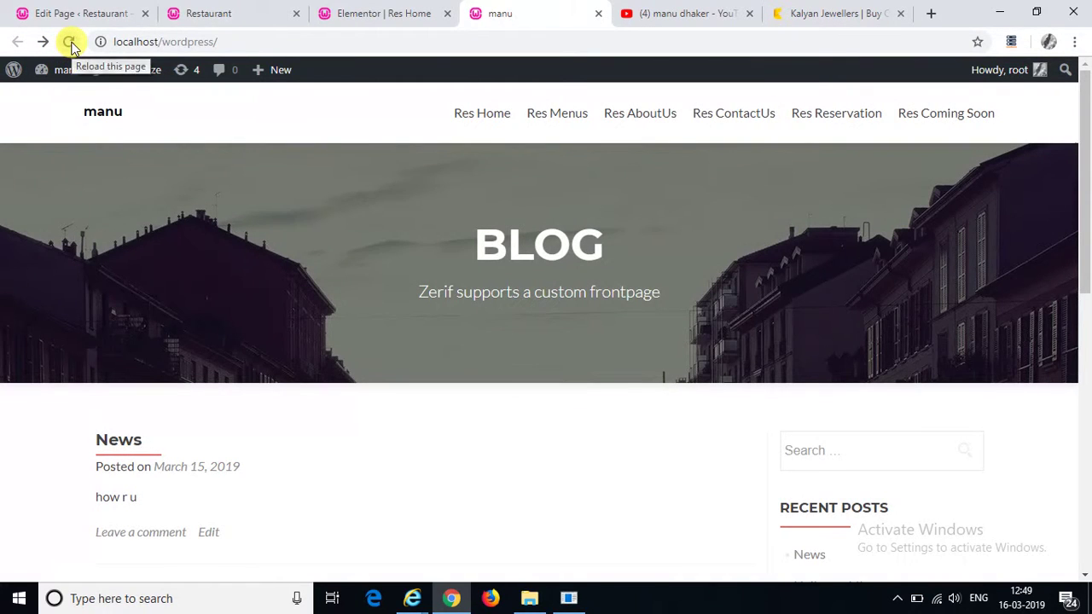
{"action": "left_click", "coordinate": [70, 45]}
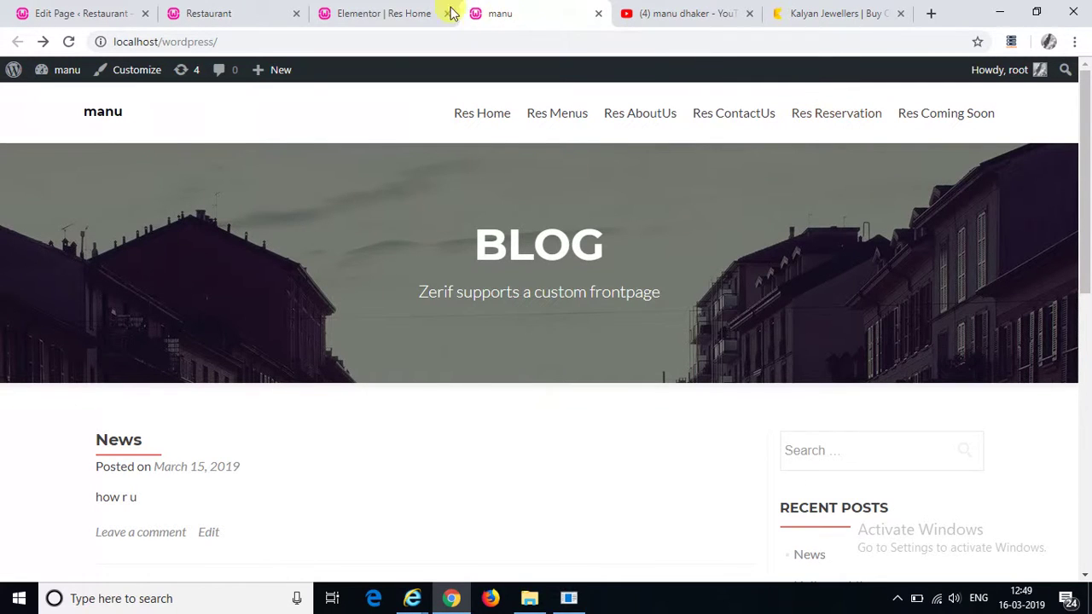
Step: Return to the list of all pages and open the Res Menus page for editing with Elementor
{"action": "left_click", "coordinate": [394, 10]}
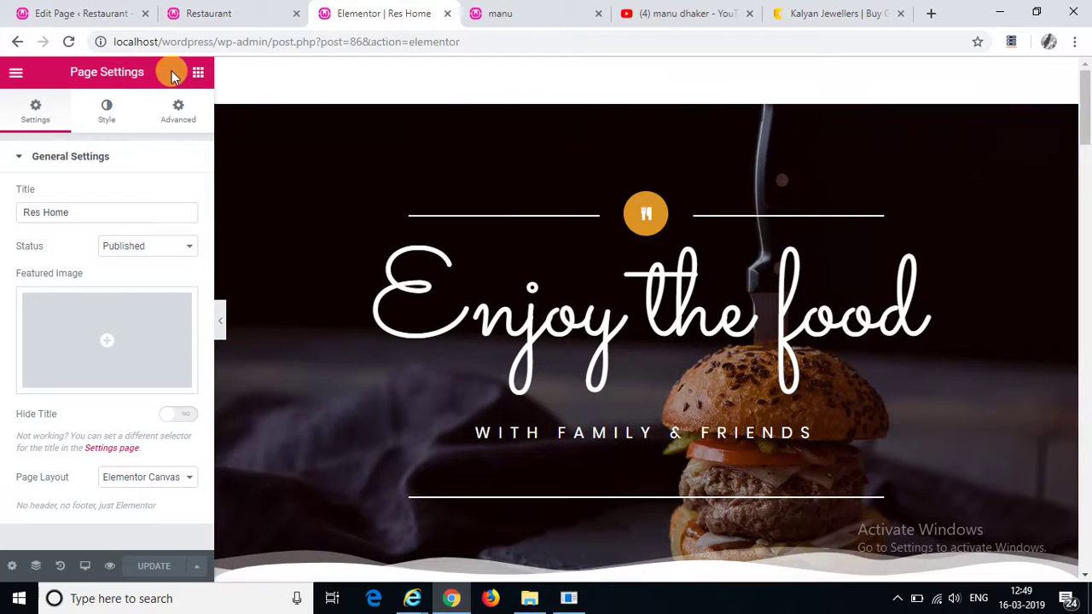
{"action": "left_click", "coordinate": [18, 42]}
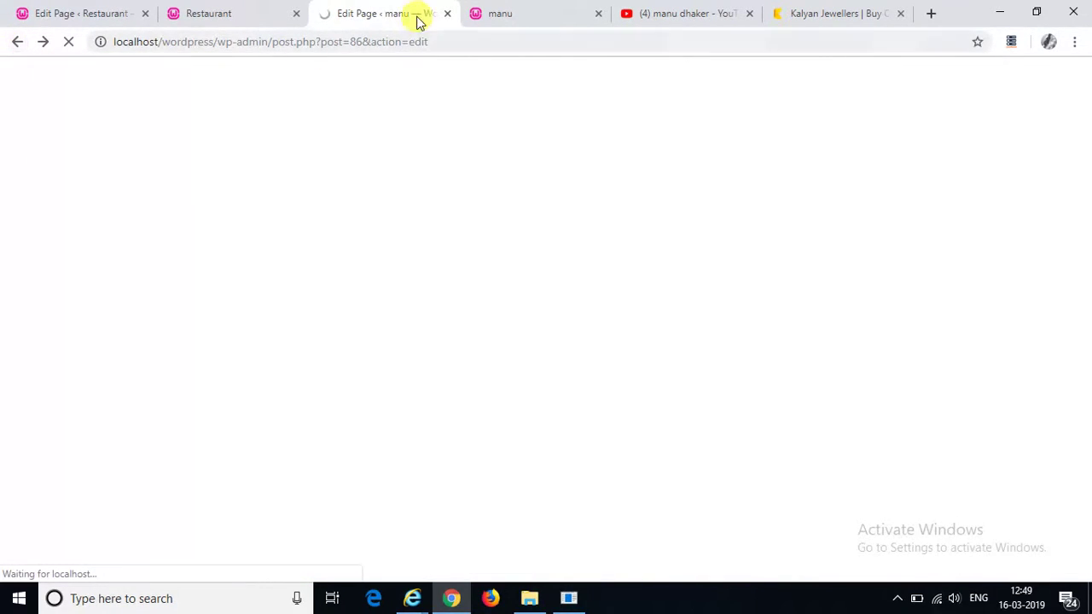
{"action": "left_click", "coordinate": [483, 8]}
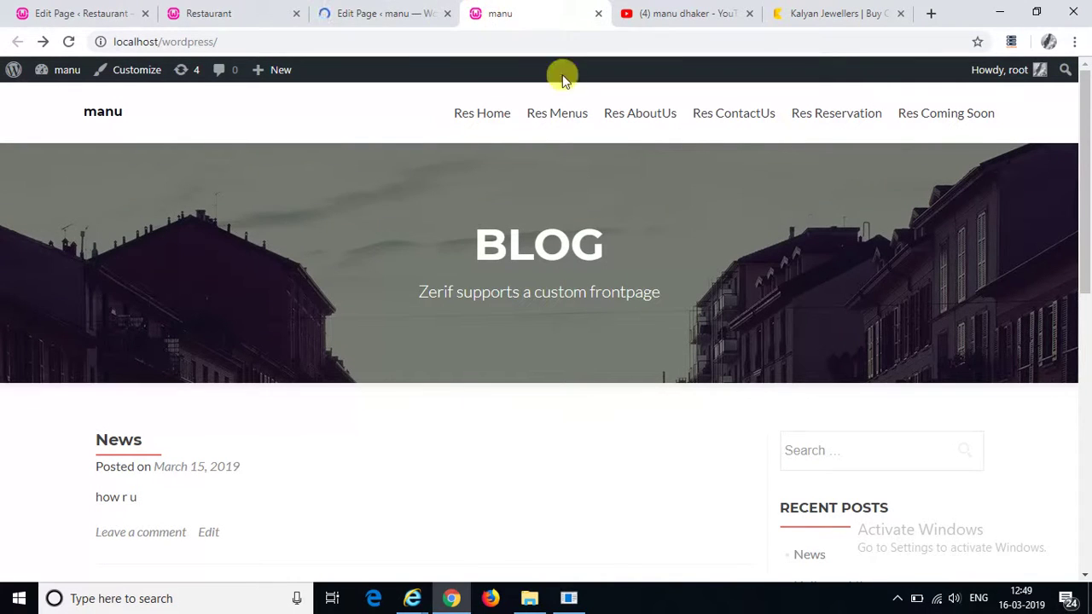
{"action": "left_click", "coordinate": [363, 8]}
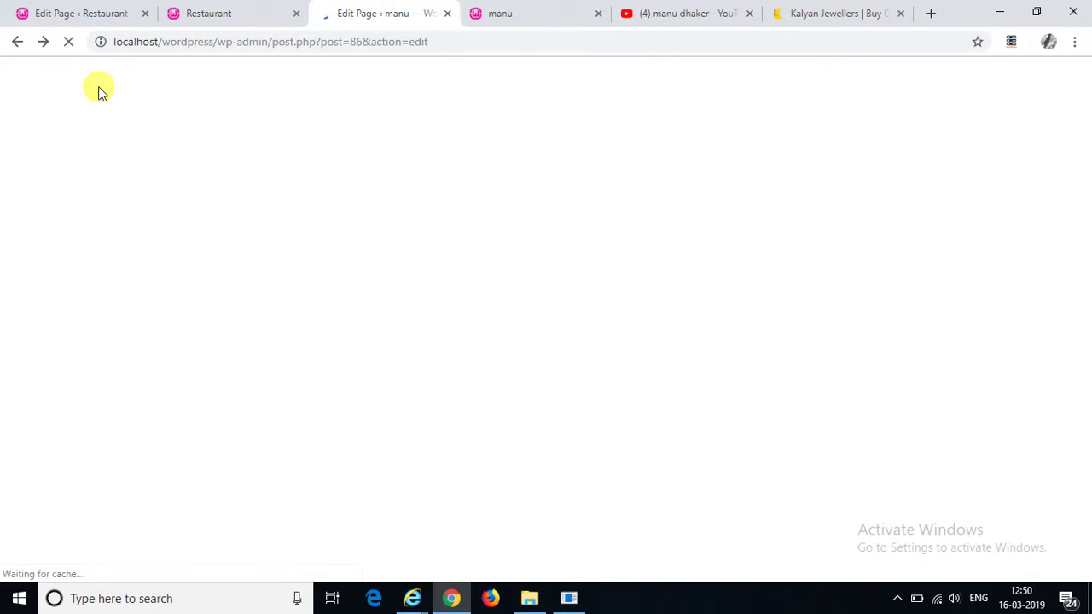
{"action": "left_click", "coordinate": [18, 42]}
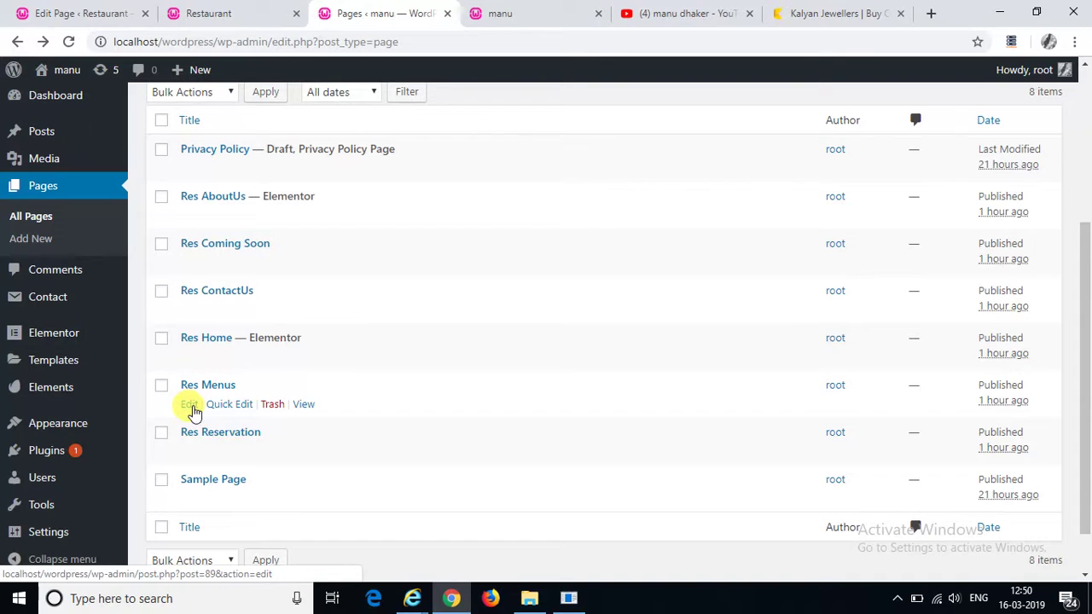
{"action": "left_click", "coordinate": [190, 406]}
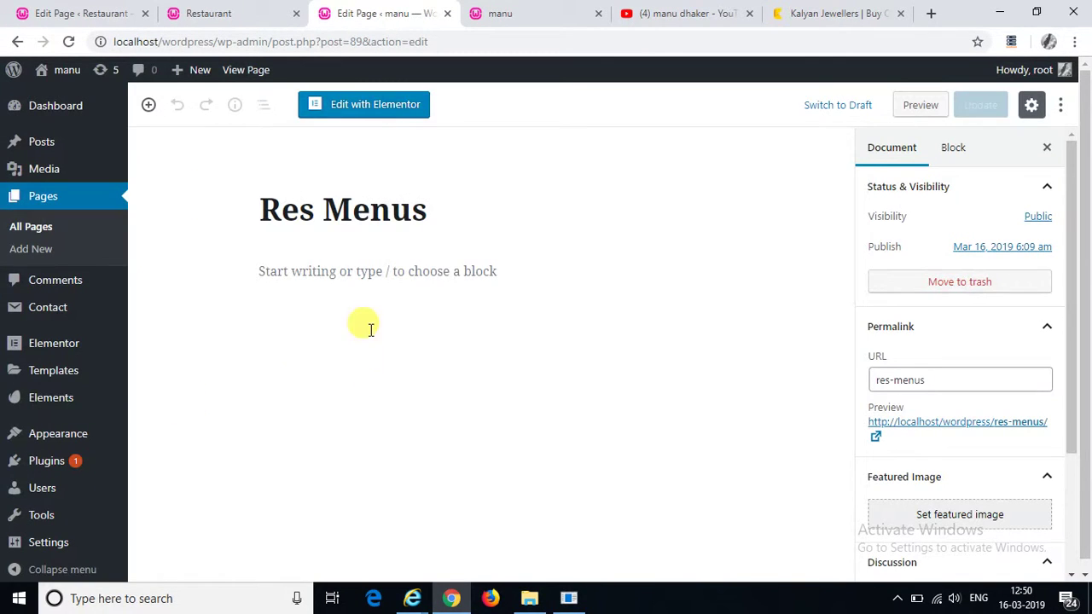
{"action": "left_click", "coordinate": [354, 108]}
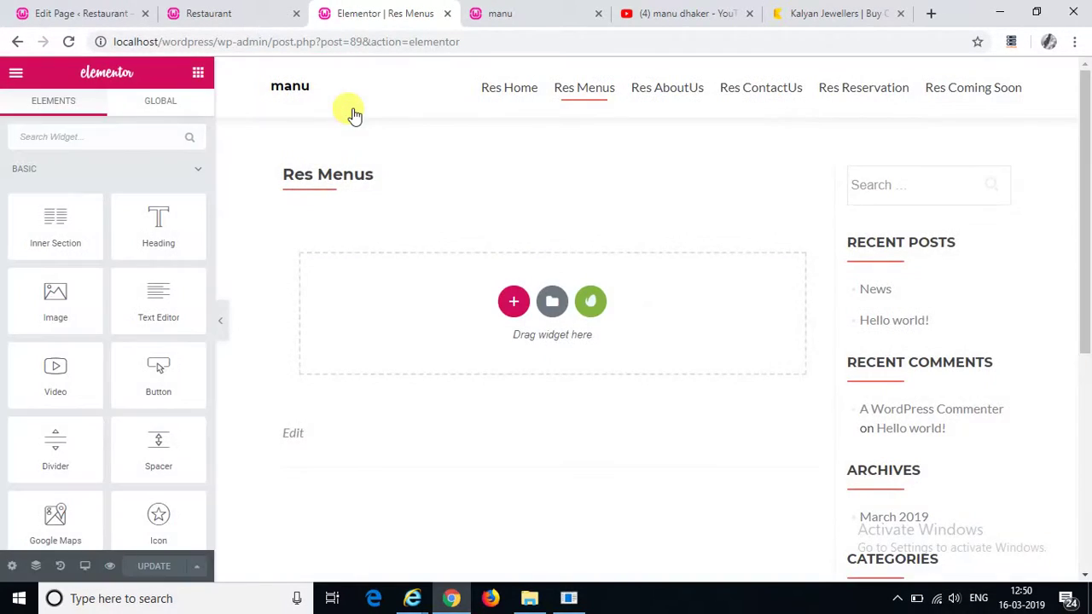
Step: Insert the saved "Restaurant & Café > Menus Restaurant 1" template into the Res Menus page, importing its document settings
{"action": "left_click", "coordinate": [553, 301]}
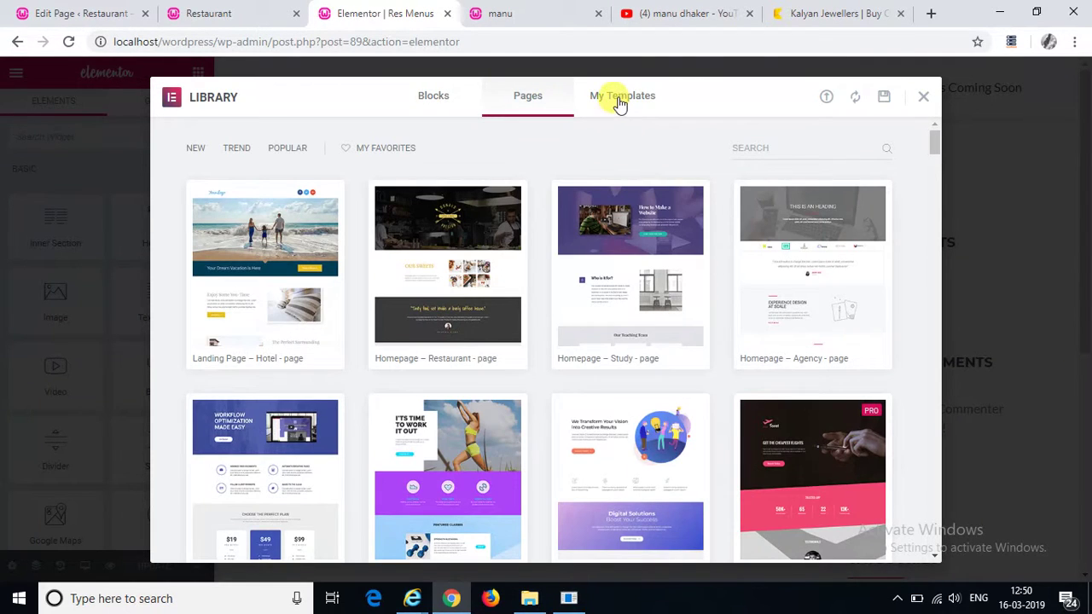
{"action": "left_click", "coordinate": [621, 101]}
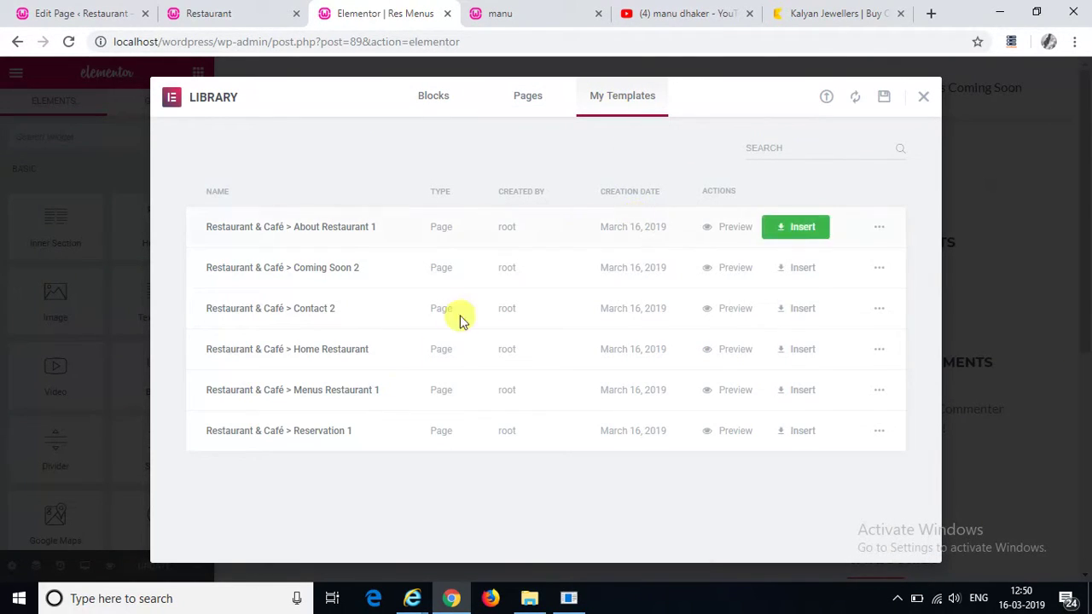
{"action": "left_click", "coordinate": [788, 394]}
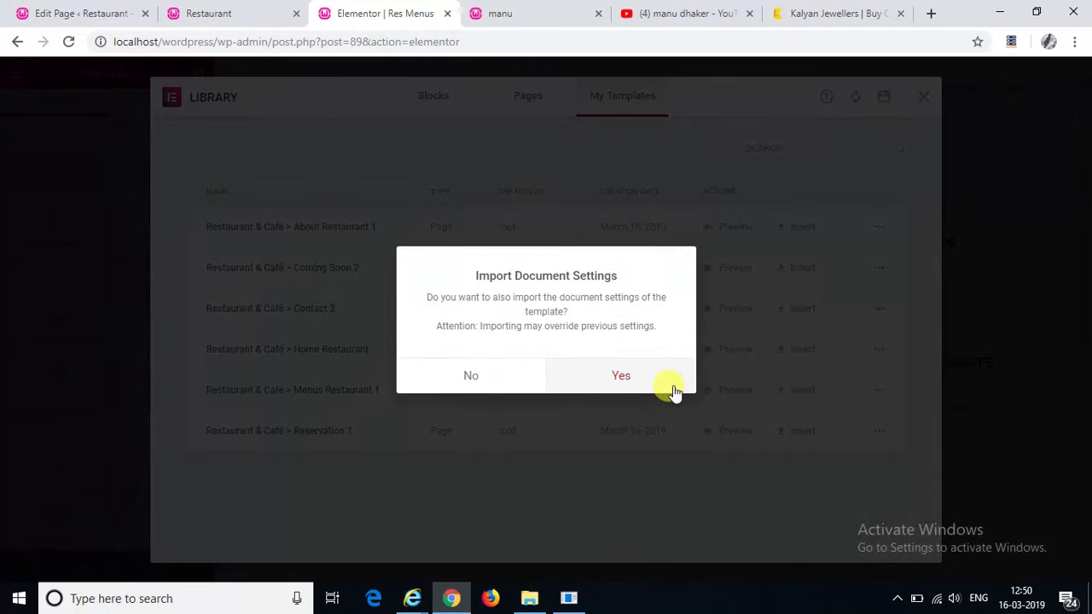
{"action": "left_click", "coordinate": [621, 376]}
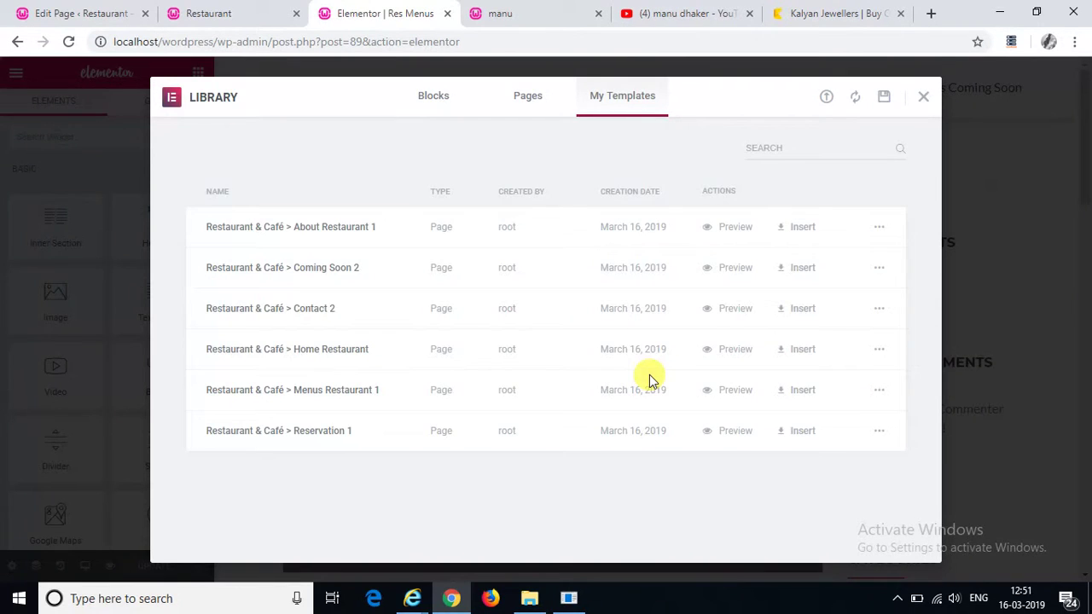
{"action": "key", "text": "Escape"}
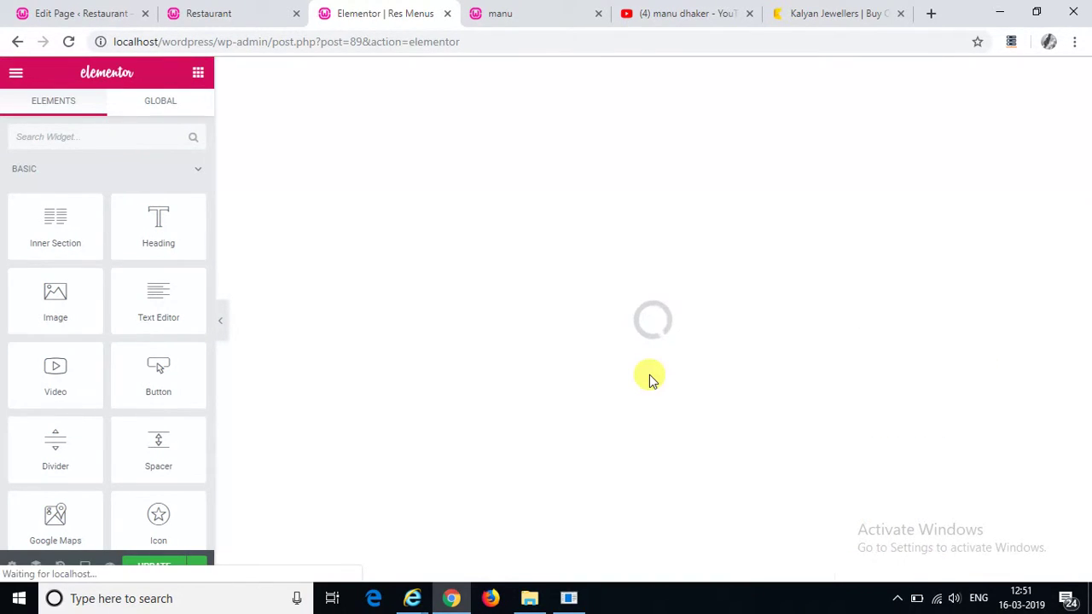
{"action": "left_click", "coordinate": [565, 574]}
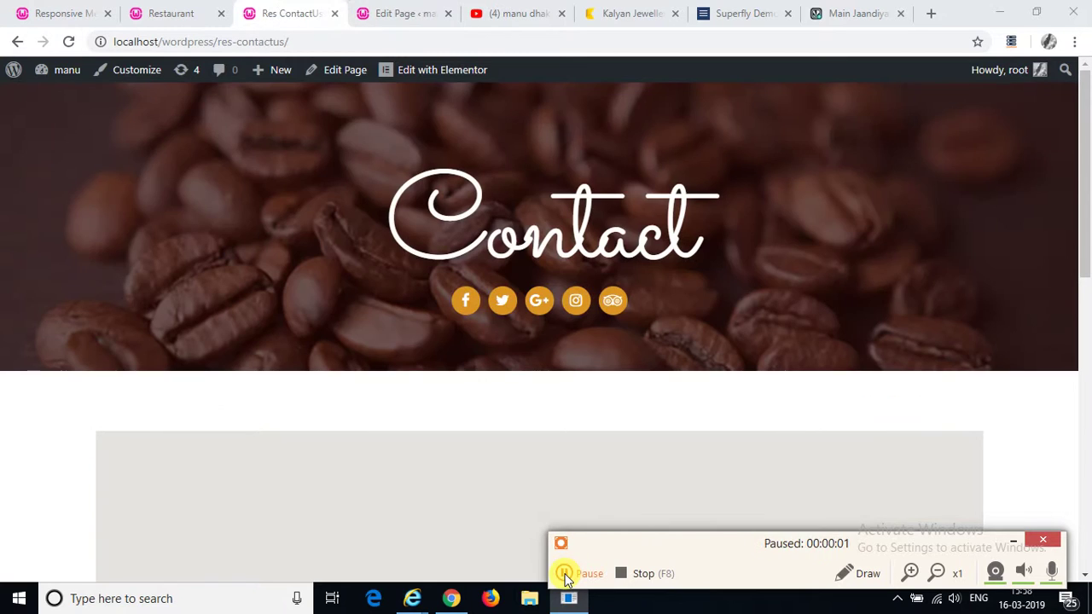
{"action": "left_click", "coordinate": [563, 573]}
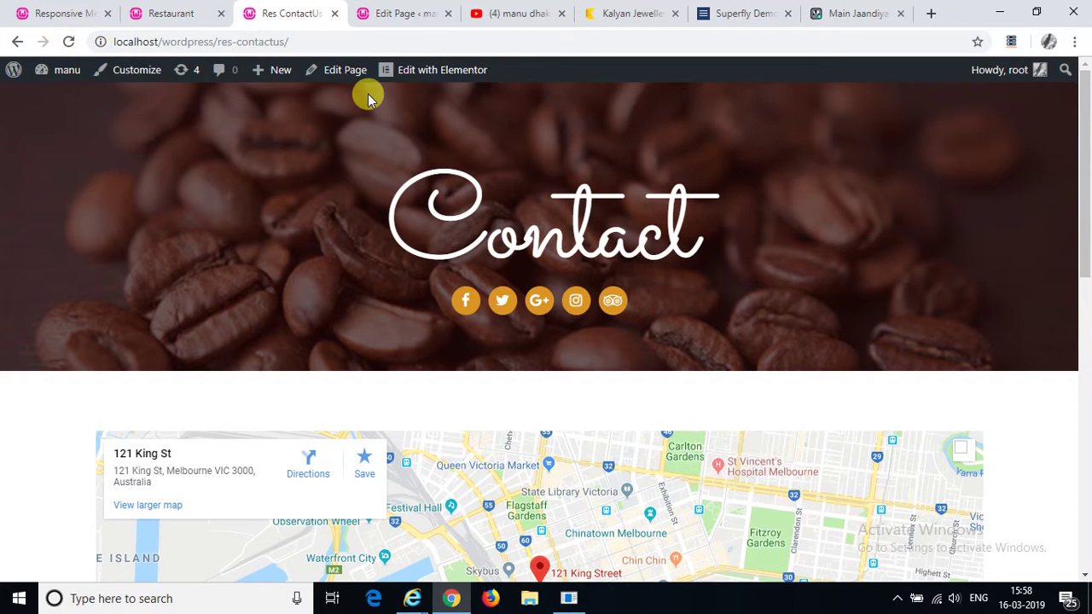
Step: Go back from the live Res ContactUs page and open the Res Home page
{"action": "left_click", "coordinate": [448, 71]}
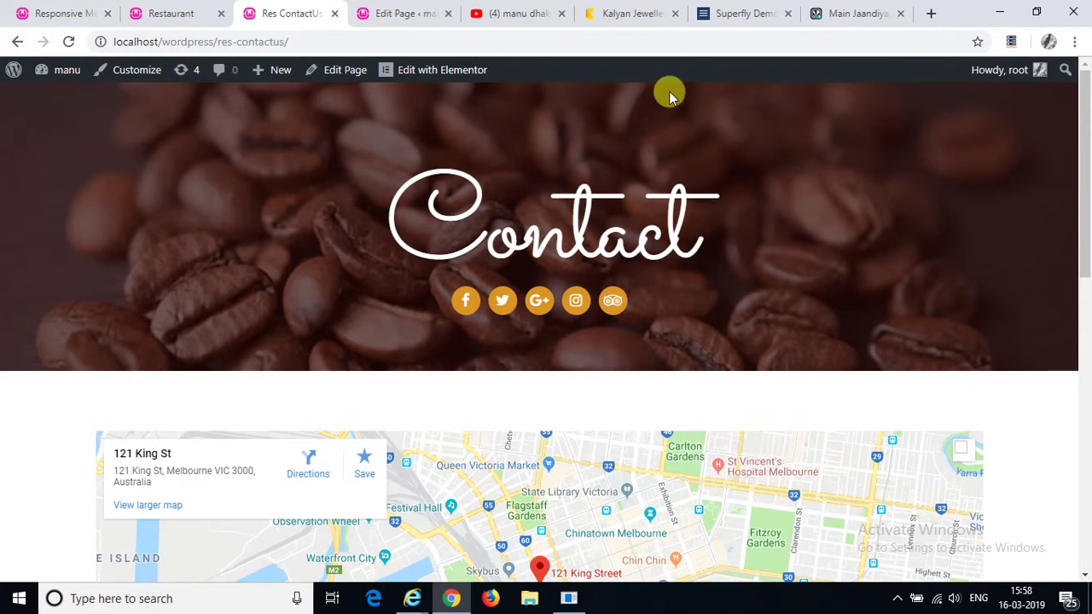
{"action": "mouse_move", "coordinate": [49, 58]}
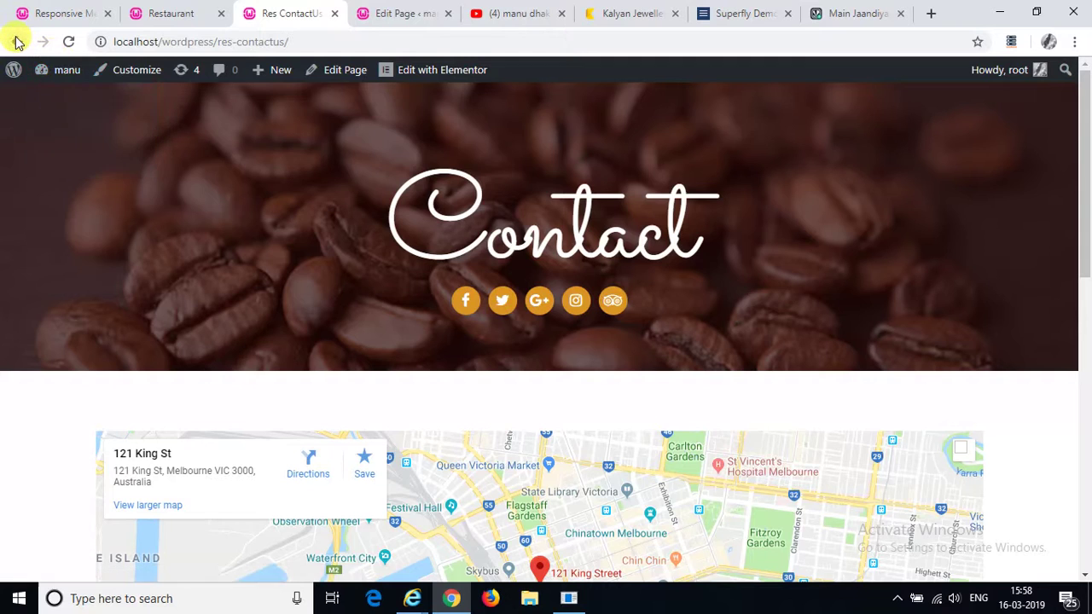
{"action": "left_click", "coordinate": [17, 41]}
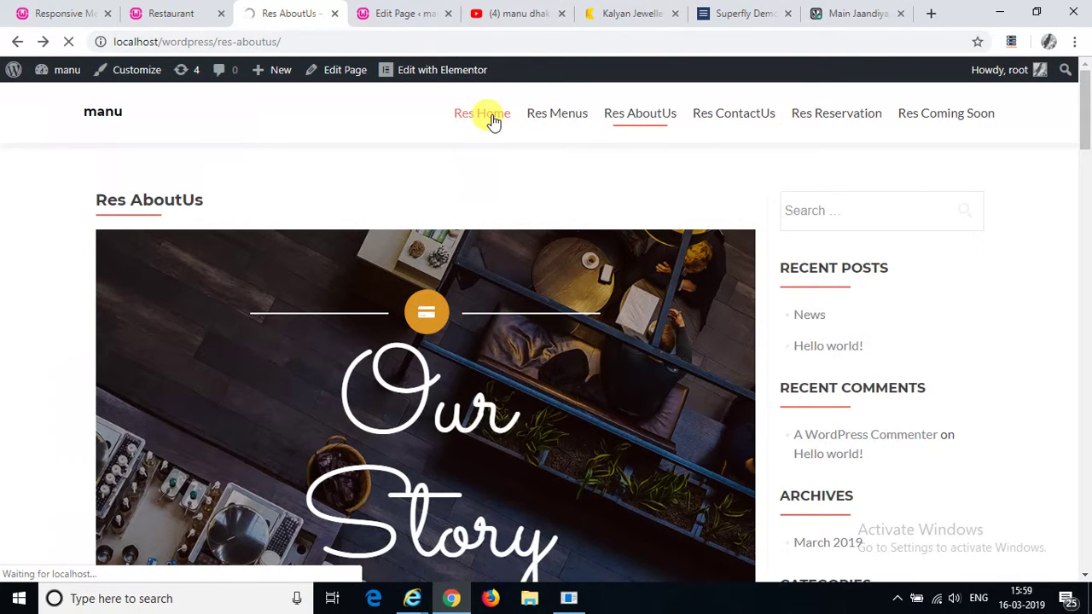
{"action": "left_click", "coordinate": [570, 598]}
{"action": "left_click", "coordinate": [569, 574]}
{"action": "left_click", "coordinate": [569, 574]}
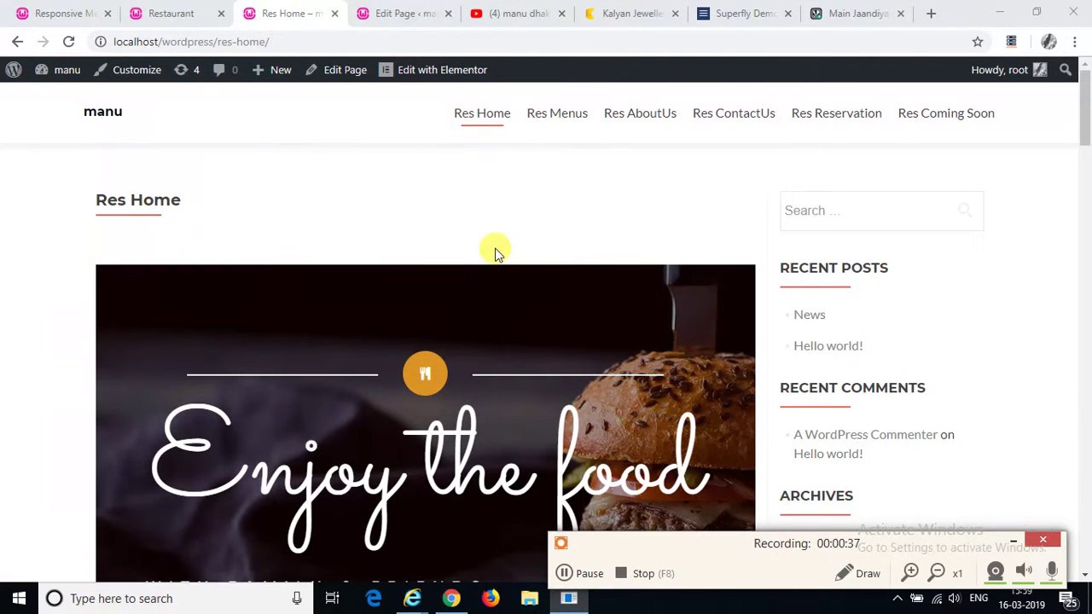
Step: Return to the list of all pages in the dashboard and open the Res Coming Soon page for editing
{"action": "left_click", "coordinate": [388, 12]}
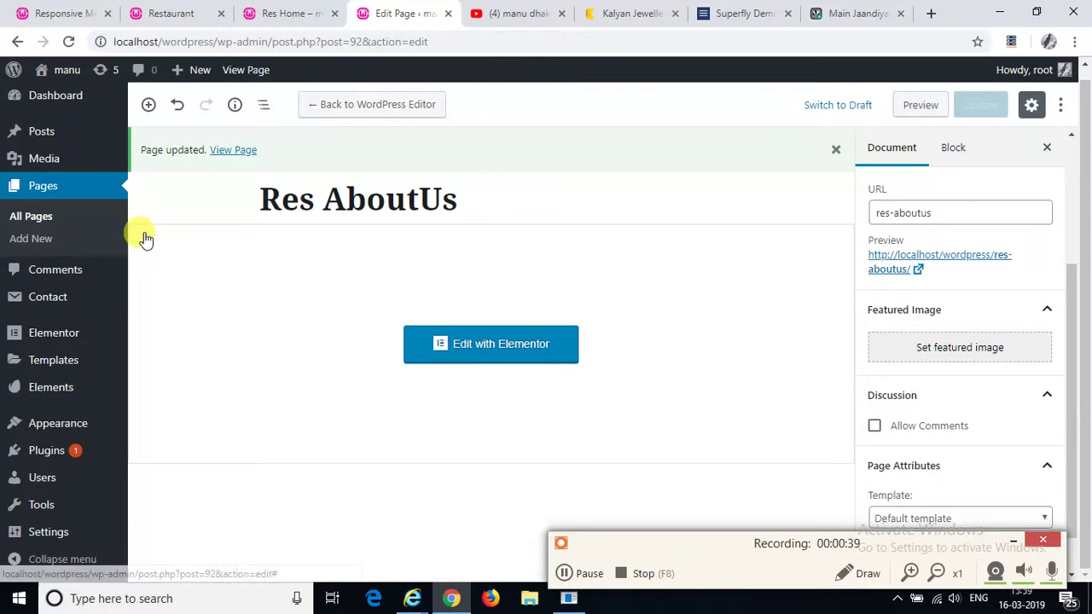
{"action": "left_click", "coordinate": [40, 223]}
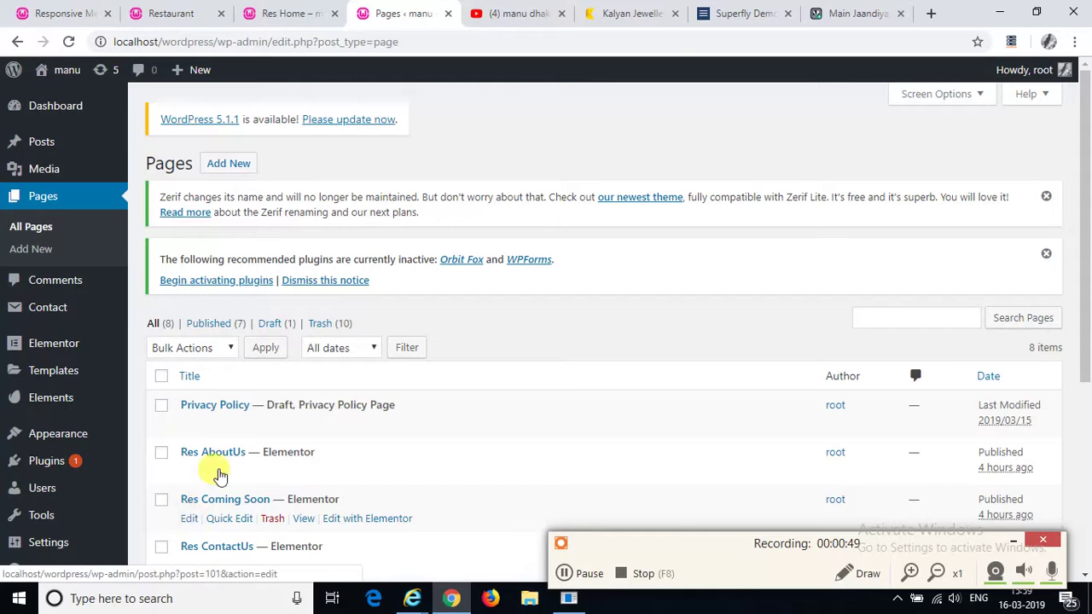
{"action": "left_click", "coordinate": [190, 519]}
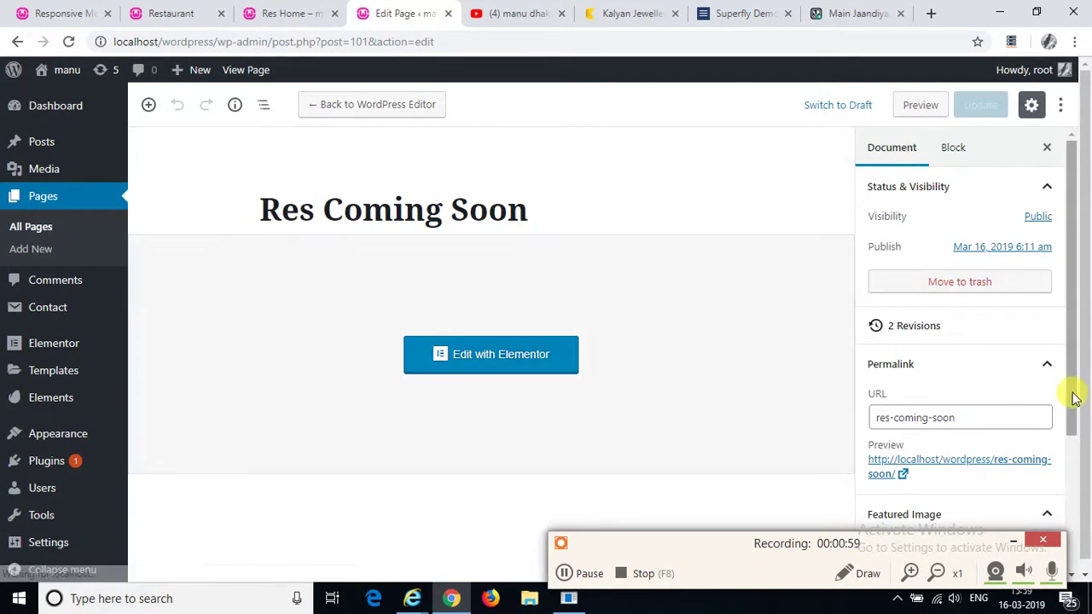
Step: Set the Res Coming Soon page's template to Default template and update the page
{"action": "scroll", "coordinate": [1065, 502], "scroll_direction": "down", "scroll_amount": 3}
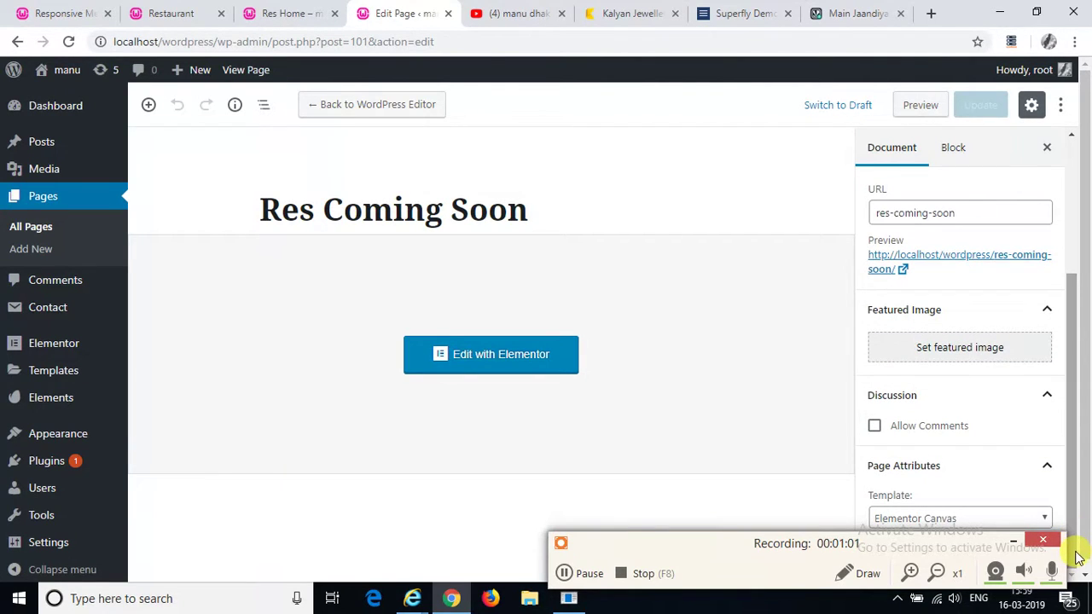
{"action": "left_click", "coordinate": [1018, 541]}
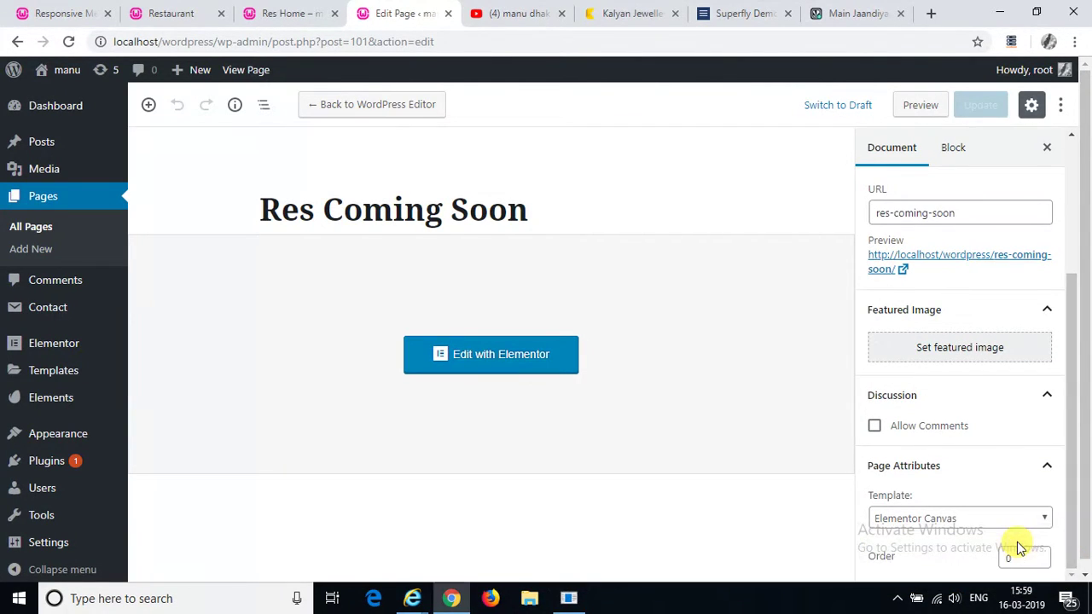
{"action": "left_click", "coordinate": [1012, 521]}
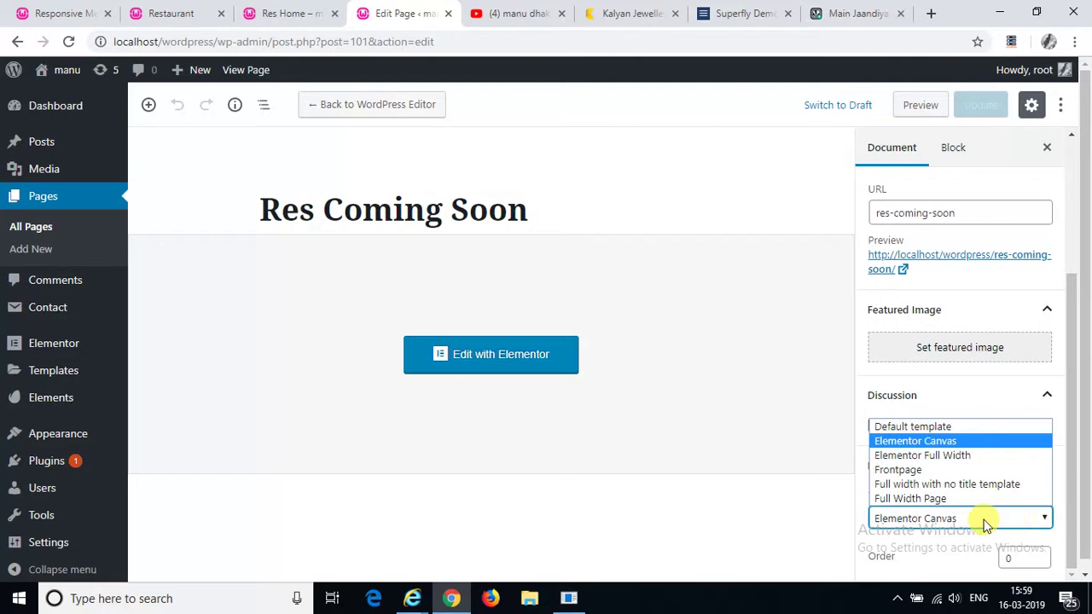
{"action": "left_click", "coordinate": [928, 428]}
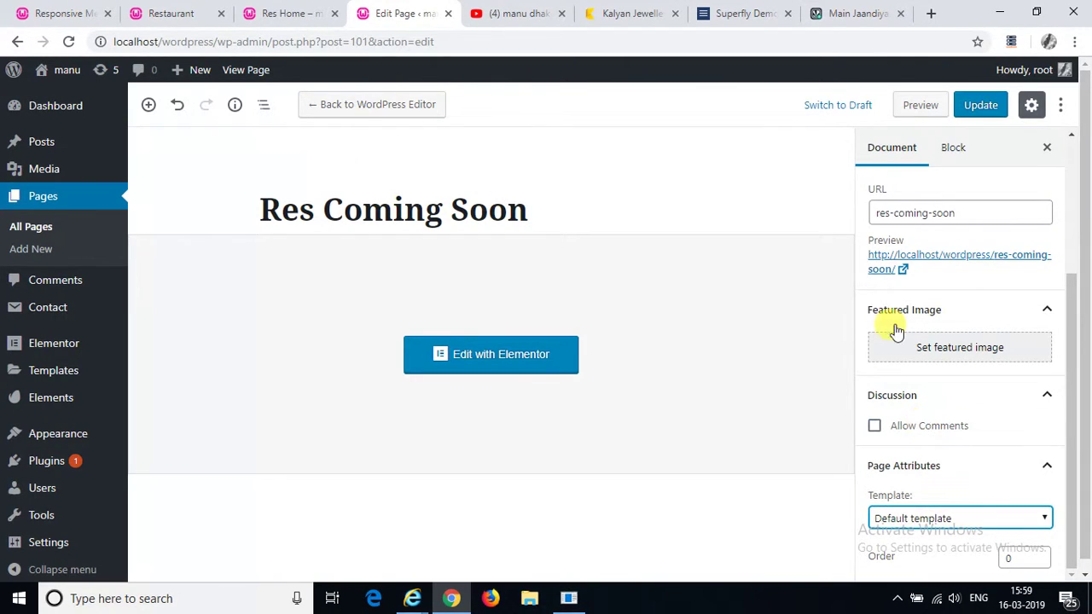
{"action": "left_click", "coordinate": [976, 111]}
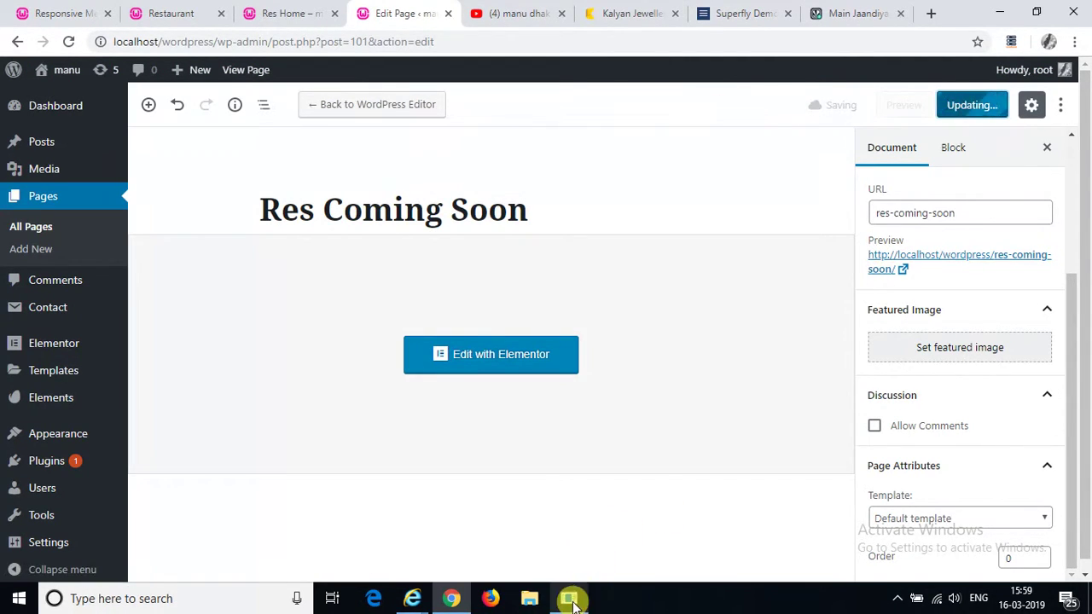
{"action": "mouse_move", "coordinate": [574, 603]}
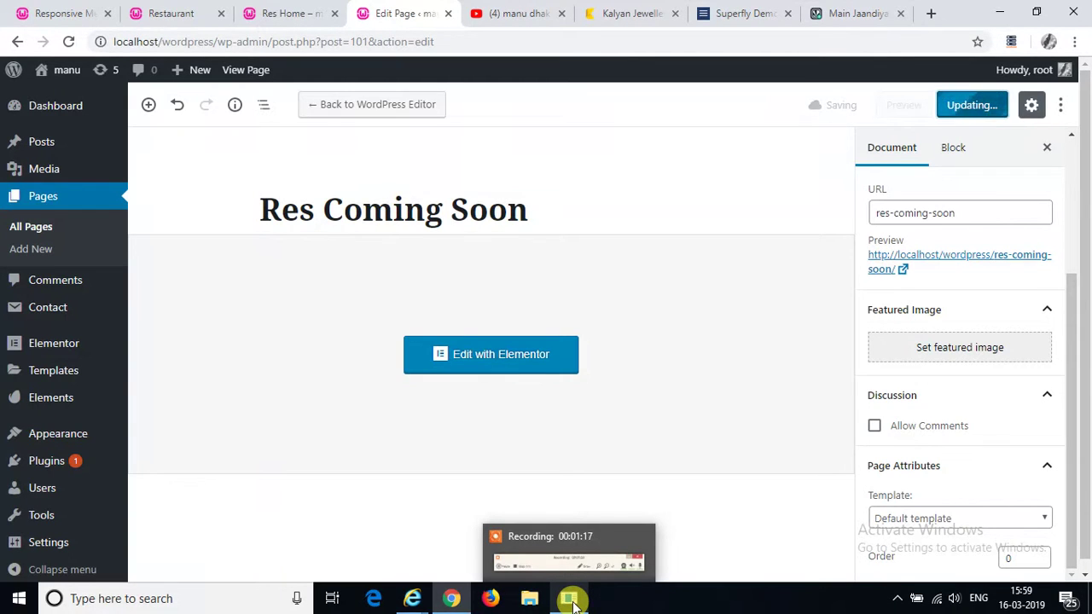
{"action": "left_click", "coordinate": [570, 601]}
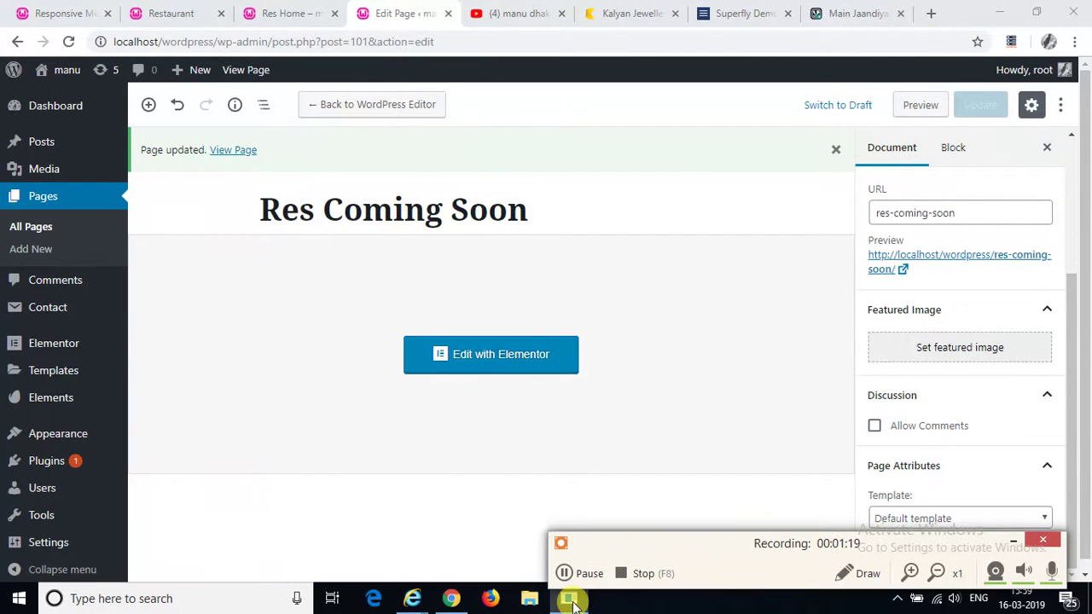
{"action": "left_click", "coordinate": [570, 573]}
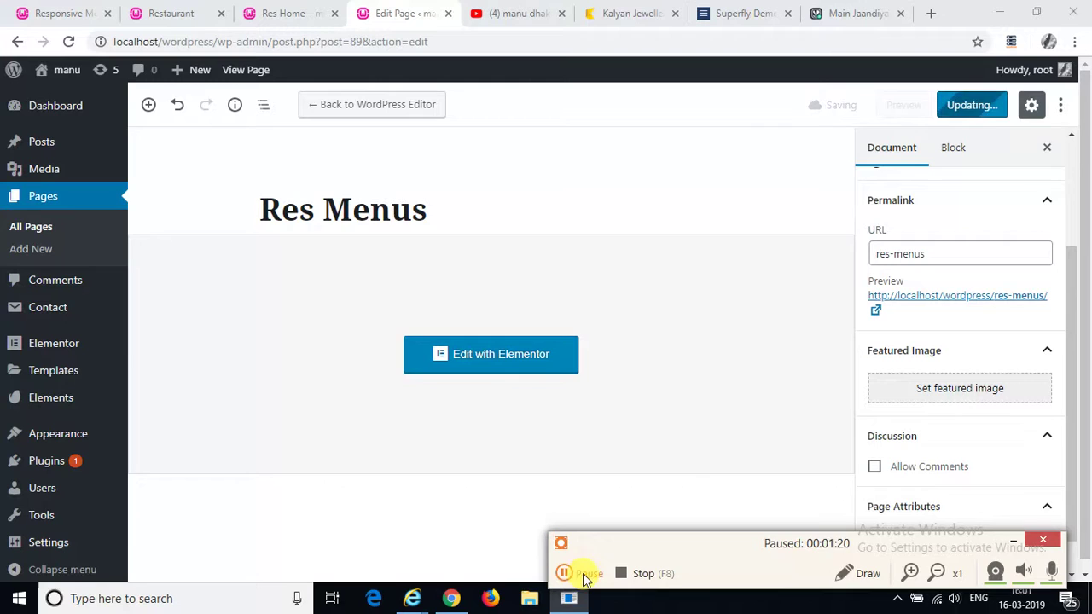
{"action": "left_click", "coordinate": [567, 573]}
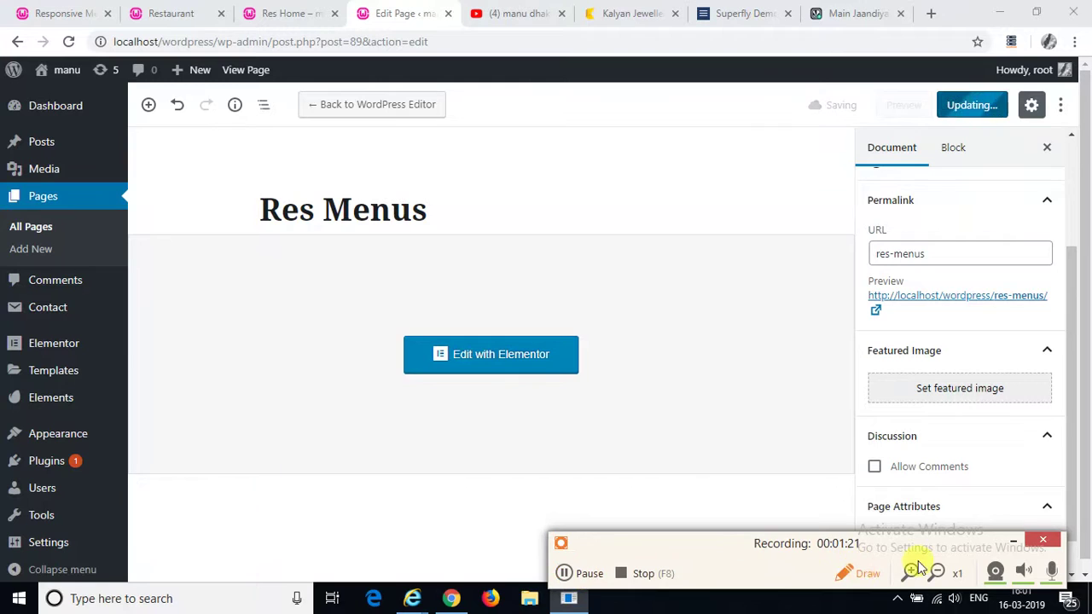
{"action": "left_click", "coordinate": [1011, 544]}
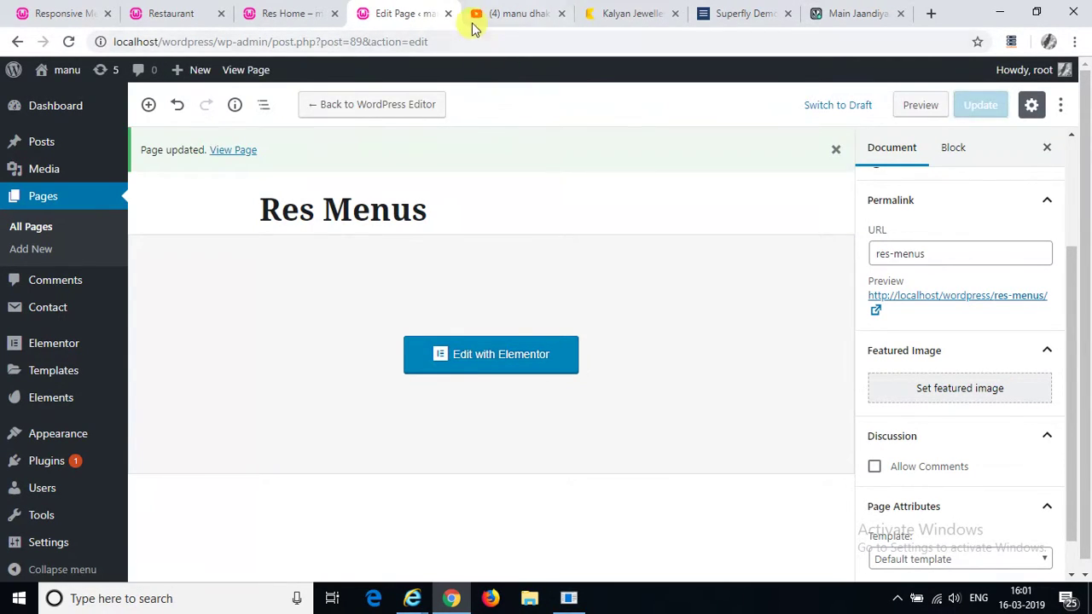
Step: Return to the live Res Home page and reload it
{"action": "left_click", "coordinate": [501, 15]}
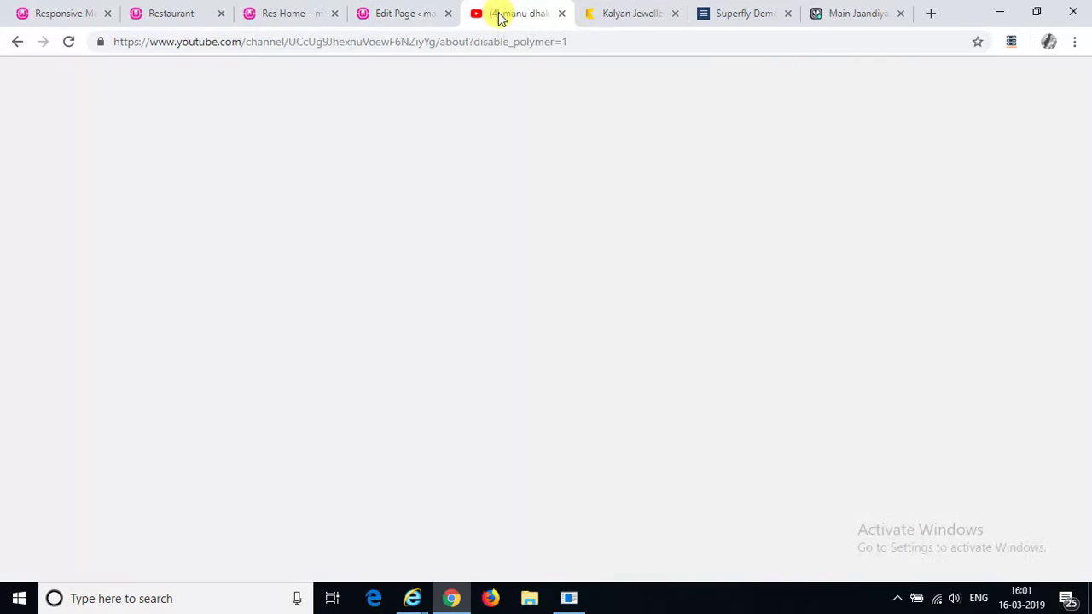
{"action": "left_click", "coordinate": [420, 12]}
{"action": "left_click", "coordinate": [273, 9]}
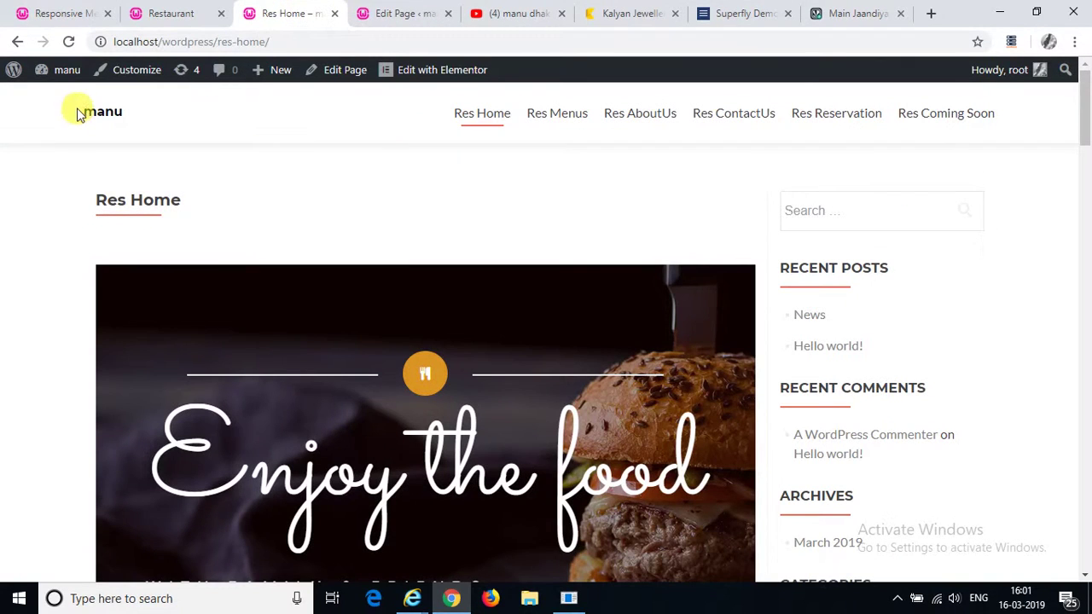
{"action": "left_click", "coordinate": [68, 42]}
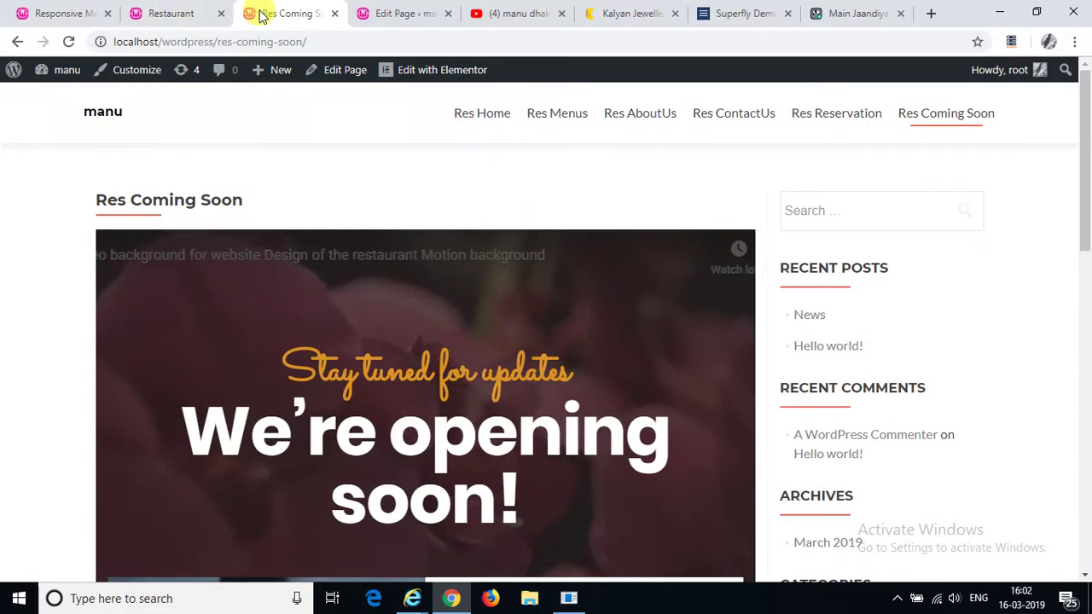
Step: Set the site title to "Restaurant" in the dashboard's General Settings and save the changes
{"action": "left_click", "coordinate": [373, 10]}
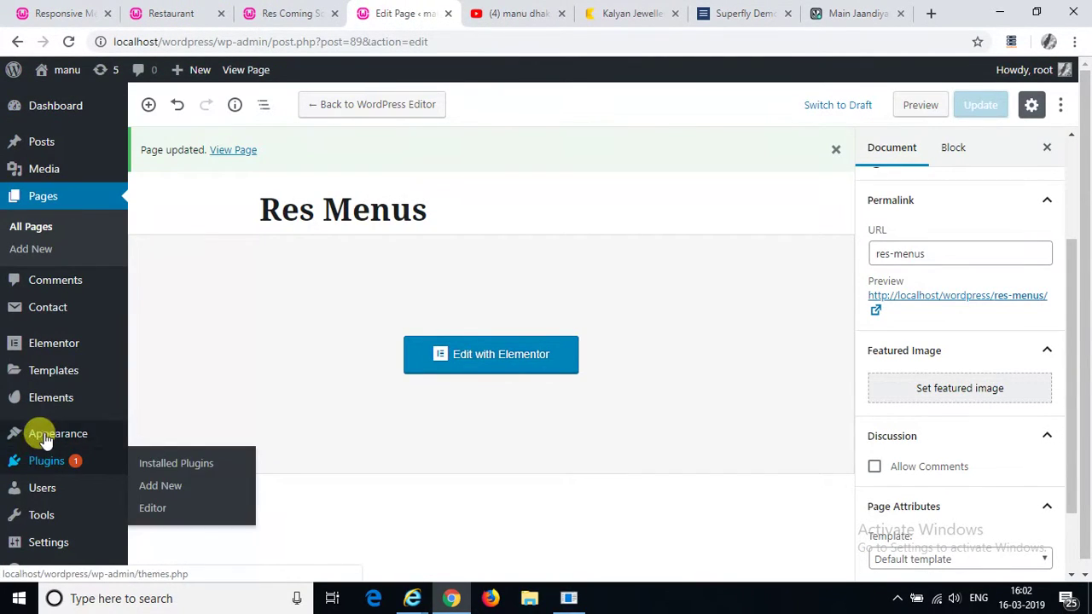
{"action": "mouse_move", "coordinate": [47, 437]}
{"action": "mouse_move", "coordinate": [44, 546]}
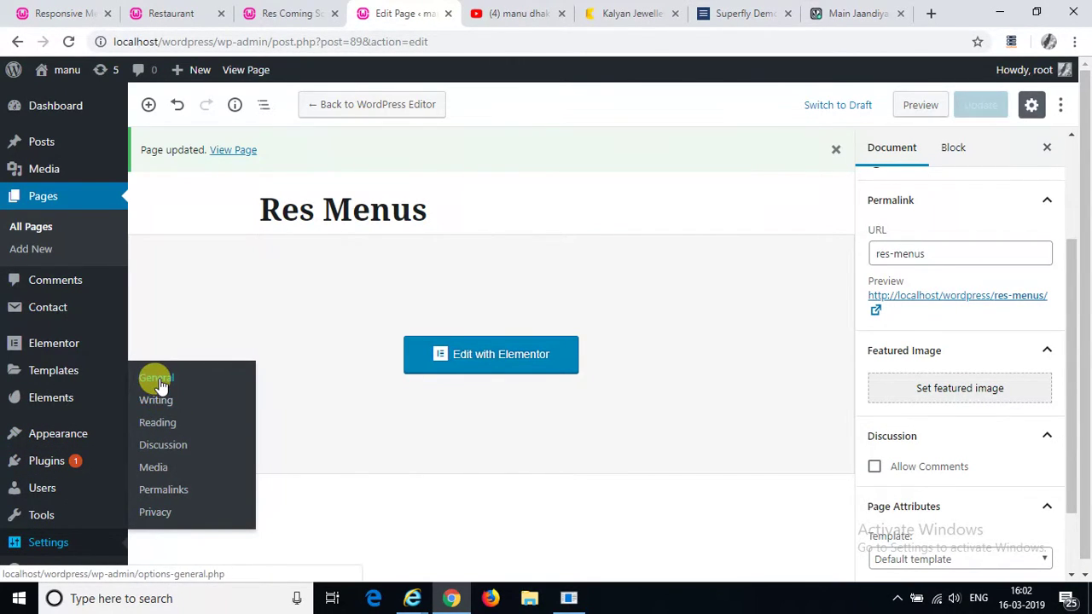
{"action": "left_click", "coordinate": [157, 380]}
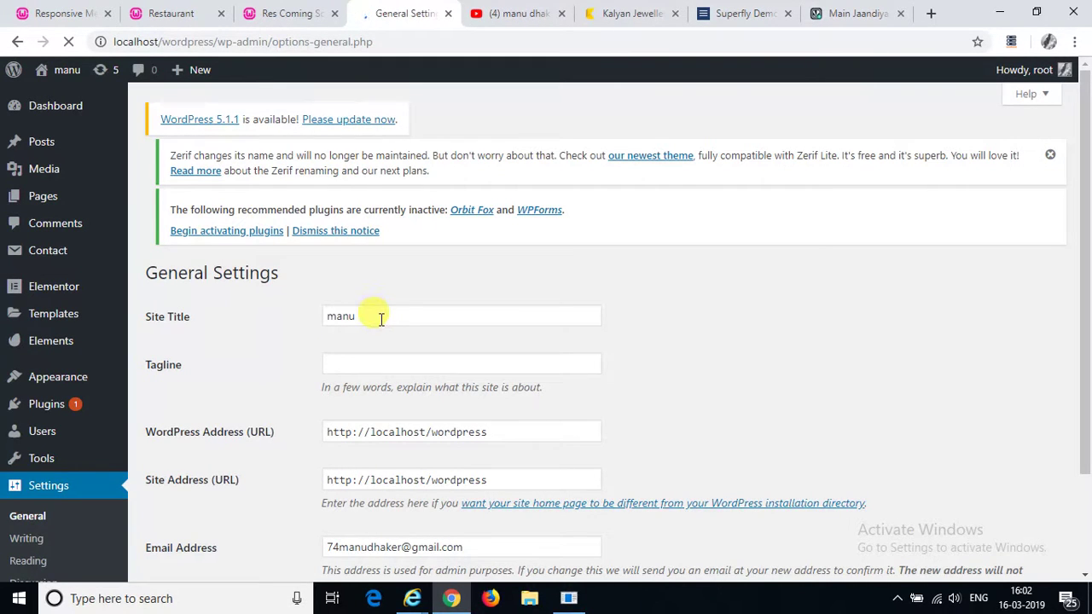
{"action": "left_click", "coordinate": [381, 319]}
{"action": "key", "text": "ctrl+a"}
{"action": "key", "text": "BackSpace"}
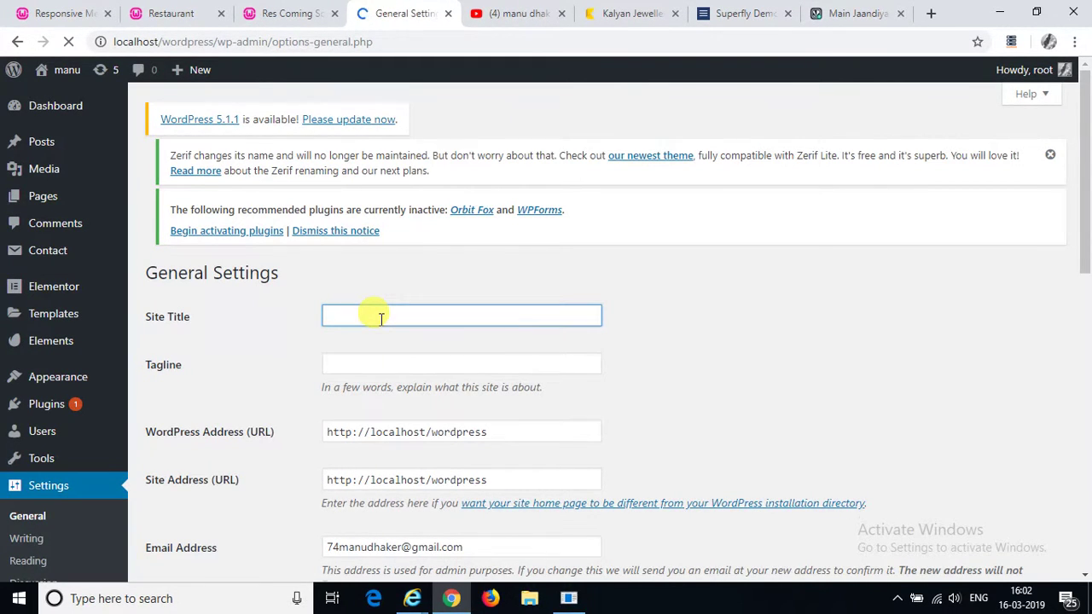
{"action": "type", "text": "Restau"}
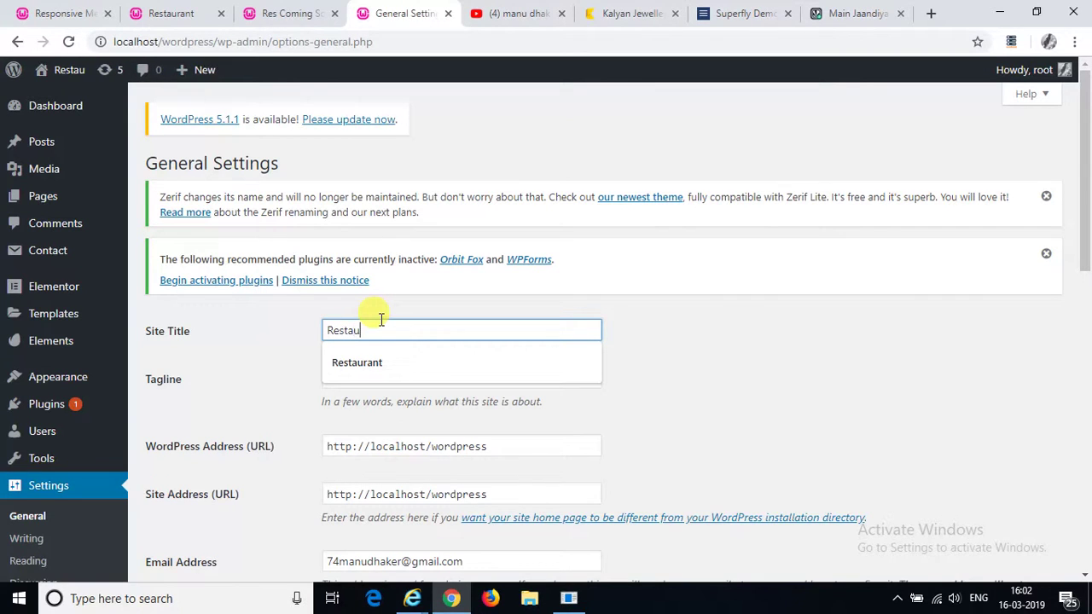
{"action": "type", "text": "rant"}
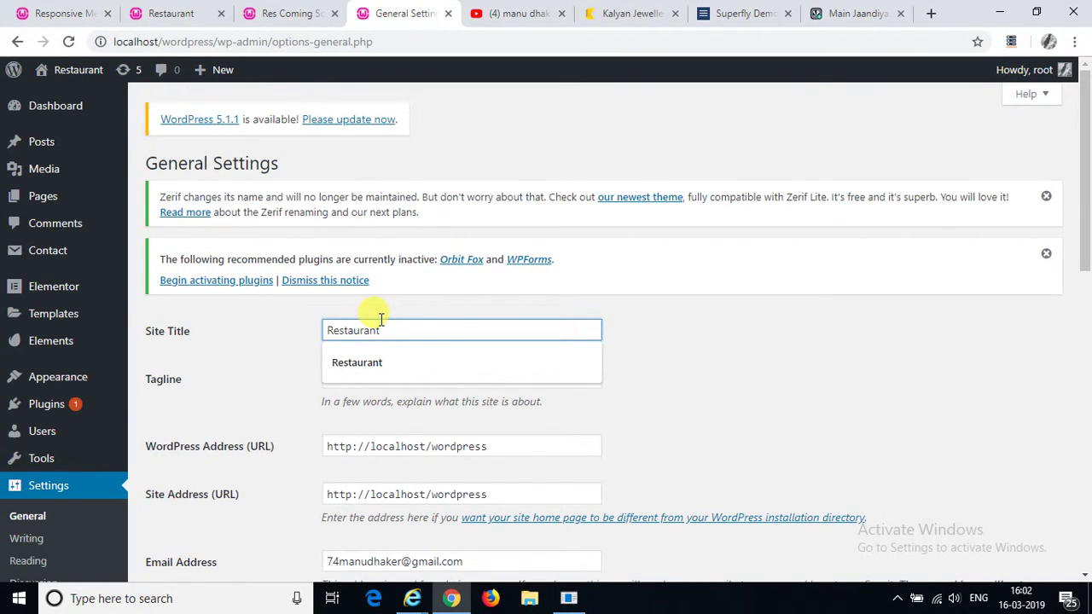
{"action": "scroll", "coordinate": [665, 429], "scroll_direction": "down", "scroll_amount": 9}
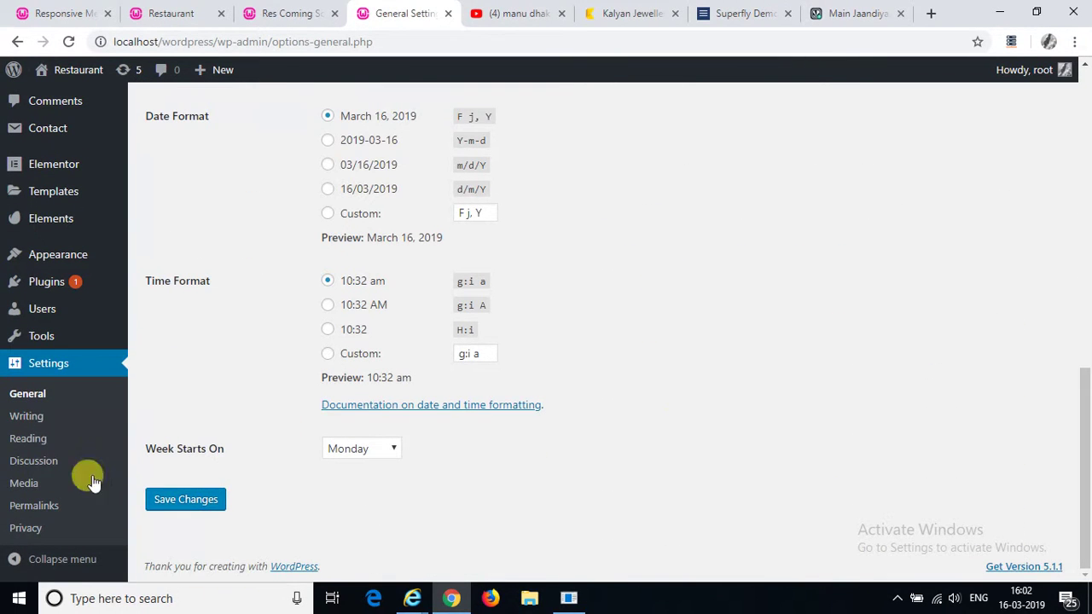
{"action": "left_click", "coordinate": [181, 503]}
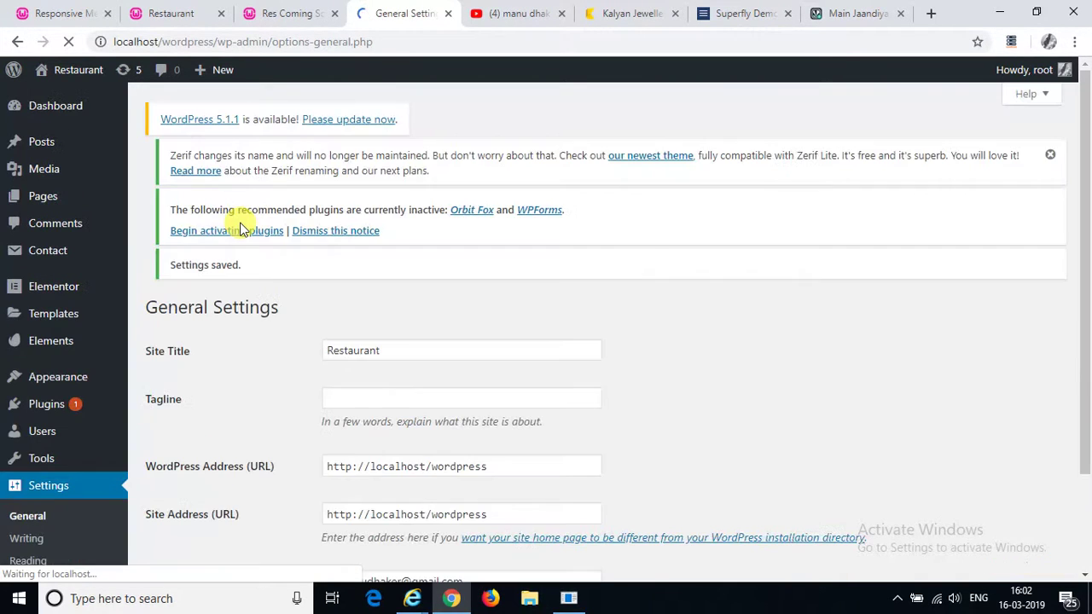
Step: Reload the live Res Coming Soon page to check the site title, and open the Res Menus page from the site navigation
{"action": "left_click", "coordinate": [288, 10]}
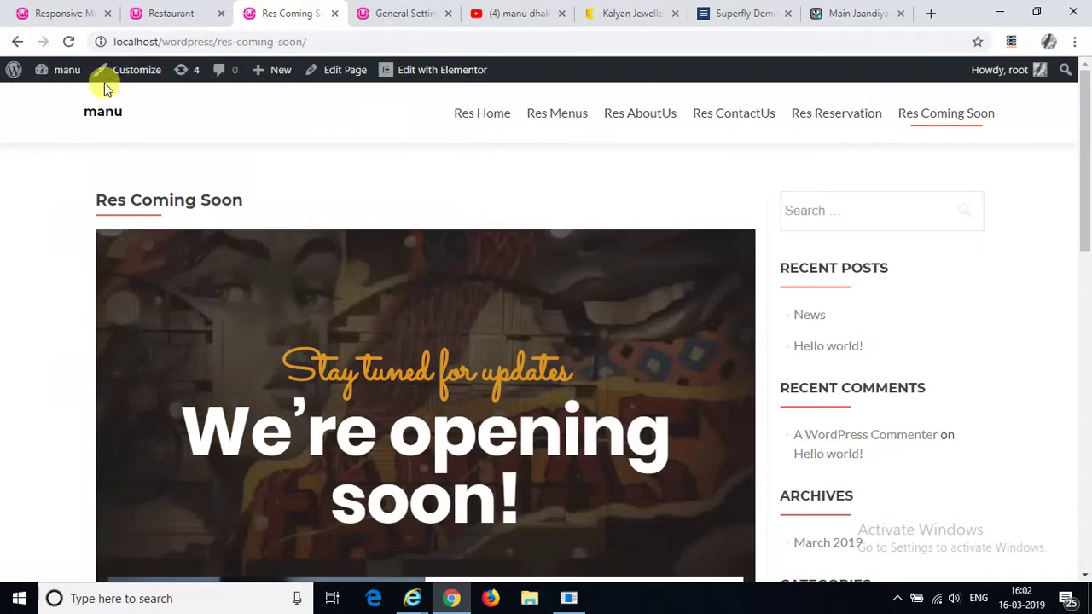
{"action": "left_click", "coordinate": [69, 42]}
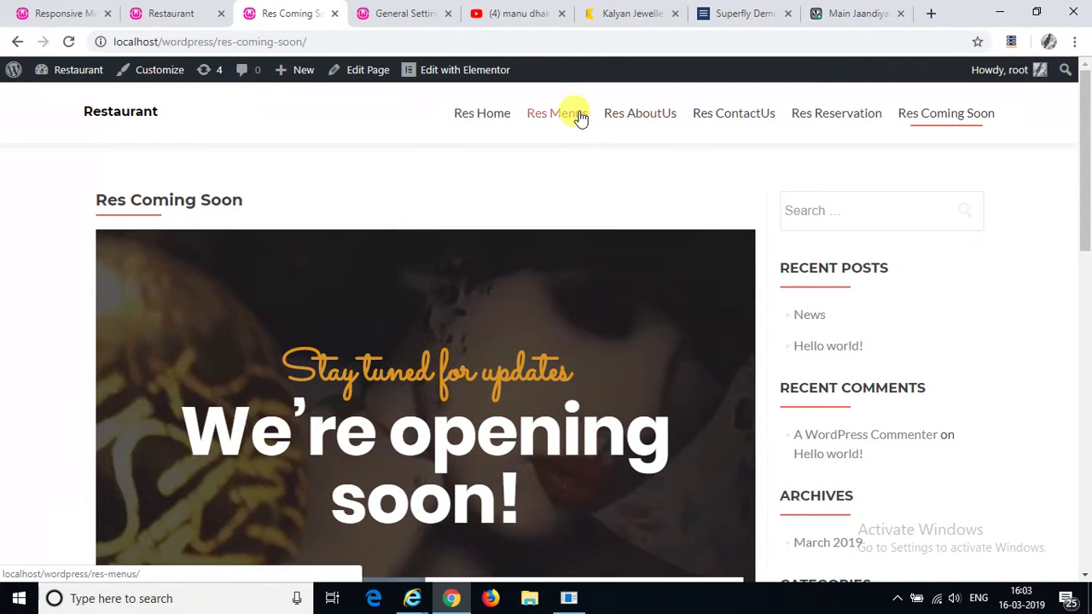
{"action": "left_click", "coordinate": [578, 114]}
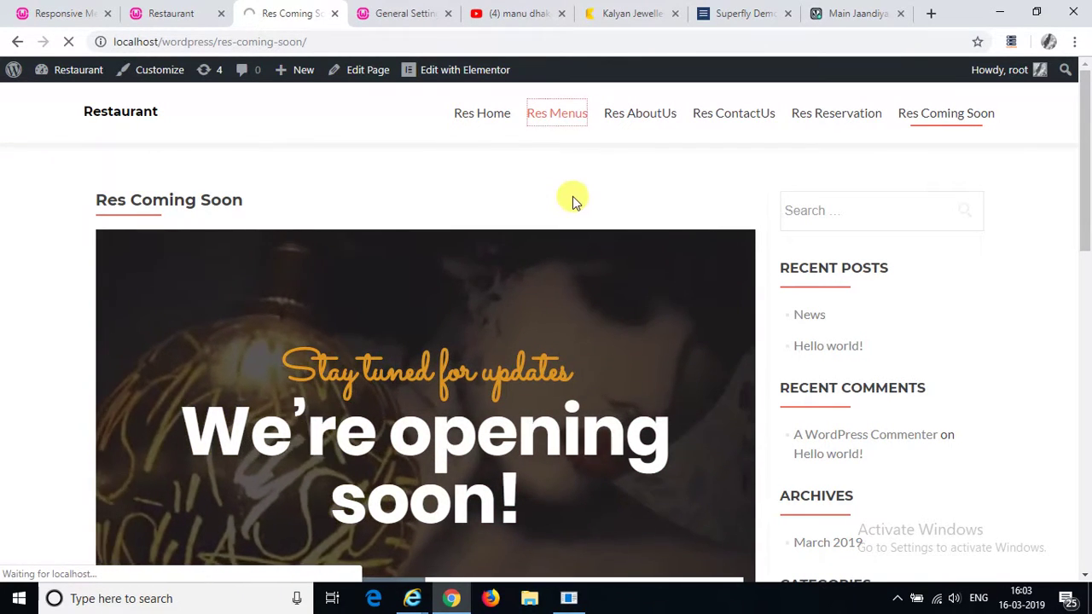
{"action": "scroll", "coordinate": [573, 199], "scroll_direction": "down", "scroll_amount": 10}
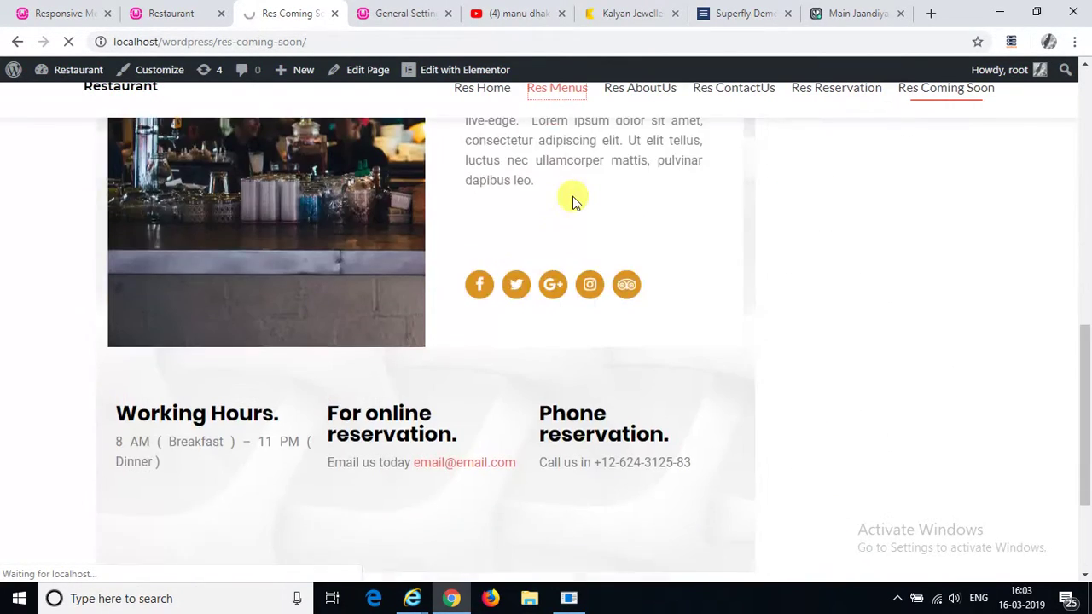
{"action": "scroll", "coordinate": [573, 197], "scroll_direction": "up", "scroll_amount": 10}
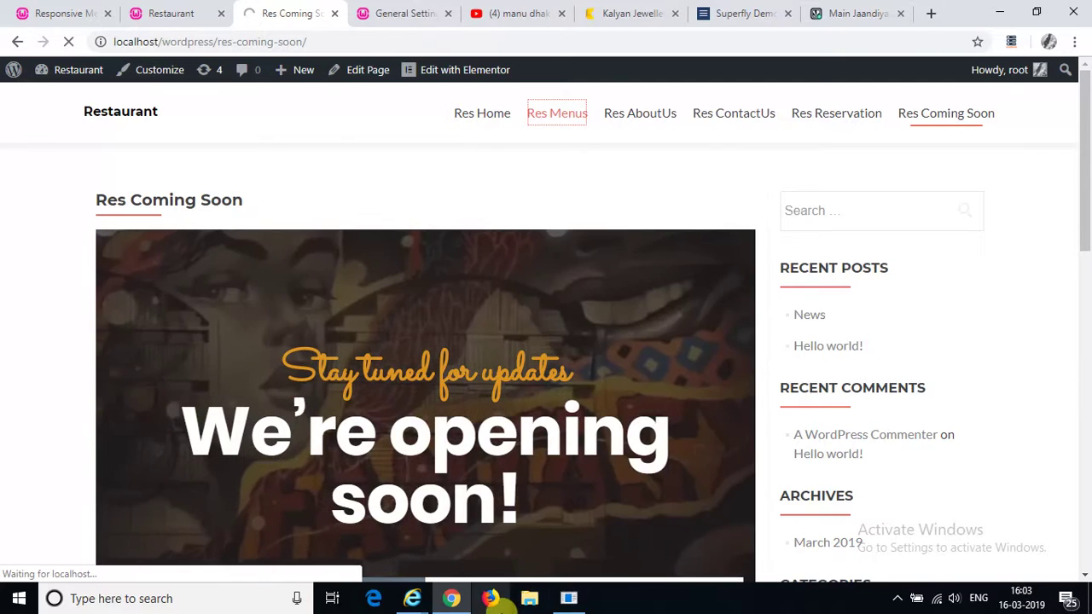
Step: Look through the dish cards and prices in the Entrees and Dishes & drinks sections of the live Res Menus page
{"action": "left_click", "coordinate": [568, 598]}
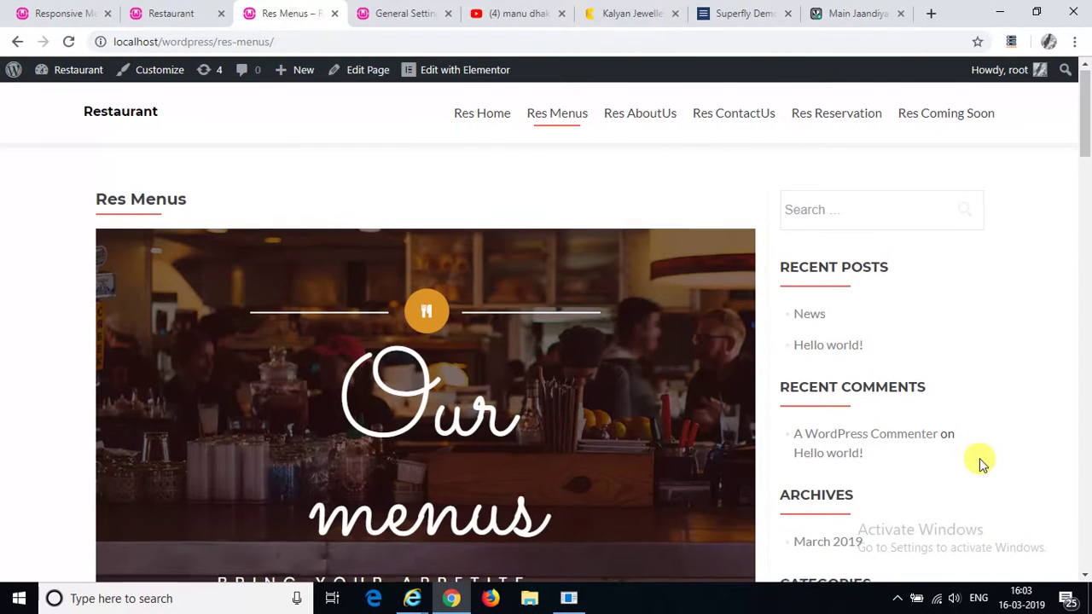
{"action": "scroll", "coordinate": [981, 461], "scroll_direction": "down", "scroll_amount": 1}
{"action": "scroll", "coordinate": [980, 463], "scroll_direction": "down", "scroll_amount": 7}
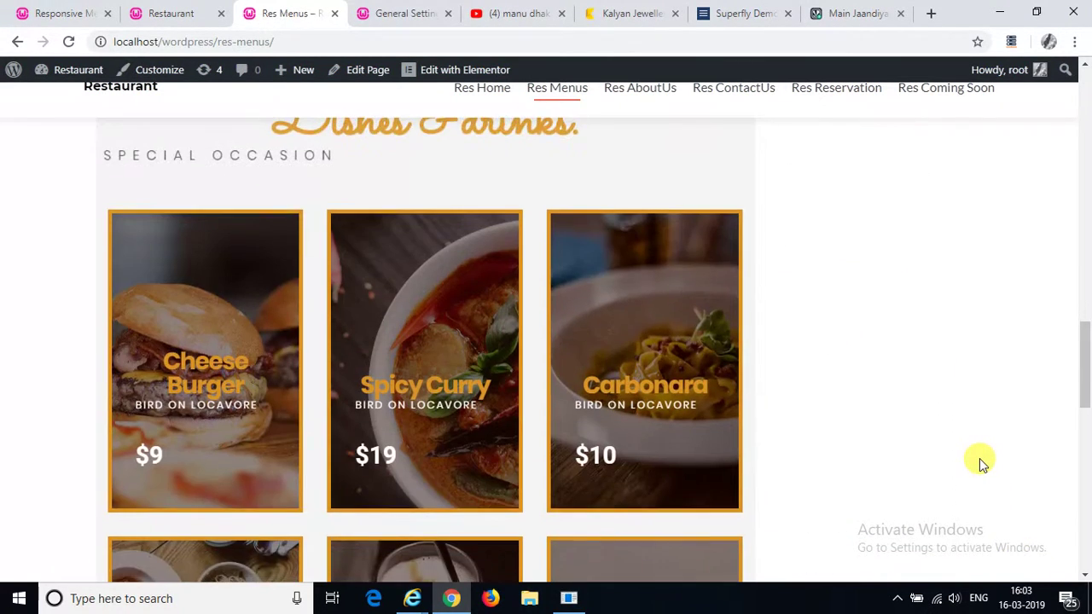
{"action": "scroll", "coordinate": [981, 464], "scroll_direction": "up", "scroll_amount": 1}
{"action": "scroll", "coordinate": [981, 463], "scroll_direction": "up", "scroll_amount": 4}
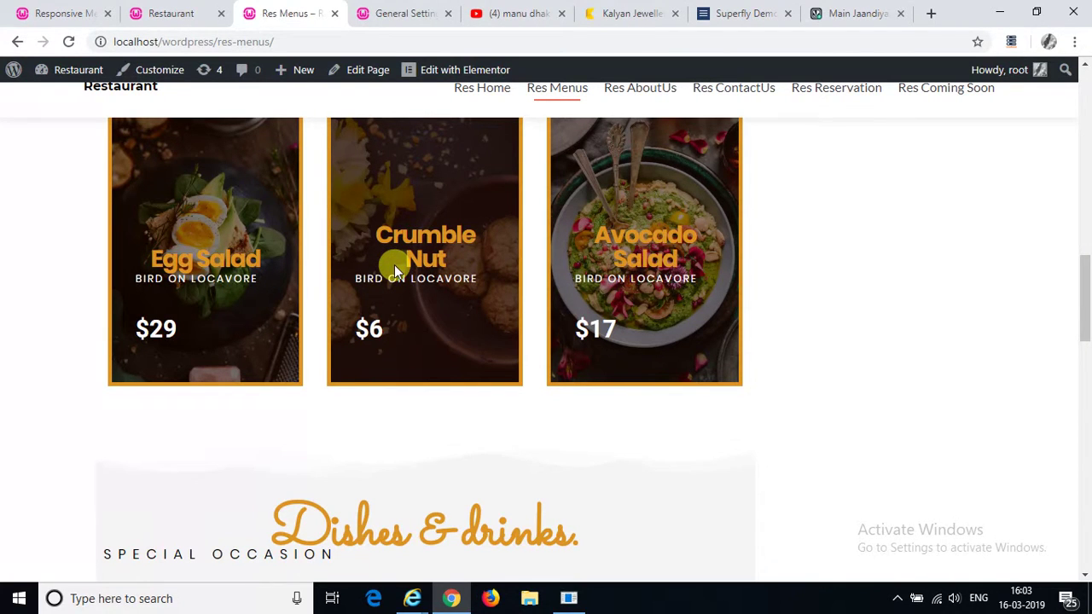
{"action": "scroll", "coordinate": [385, 249], "scroll_direction": "up", "scroll_amount": 1}
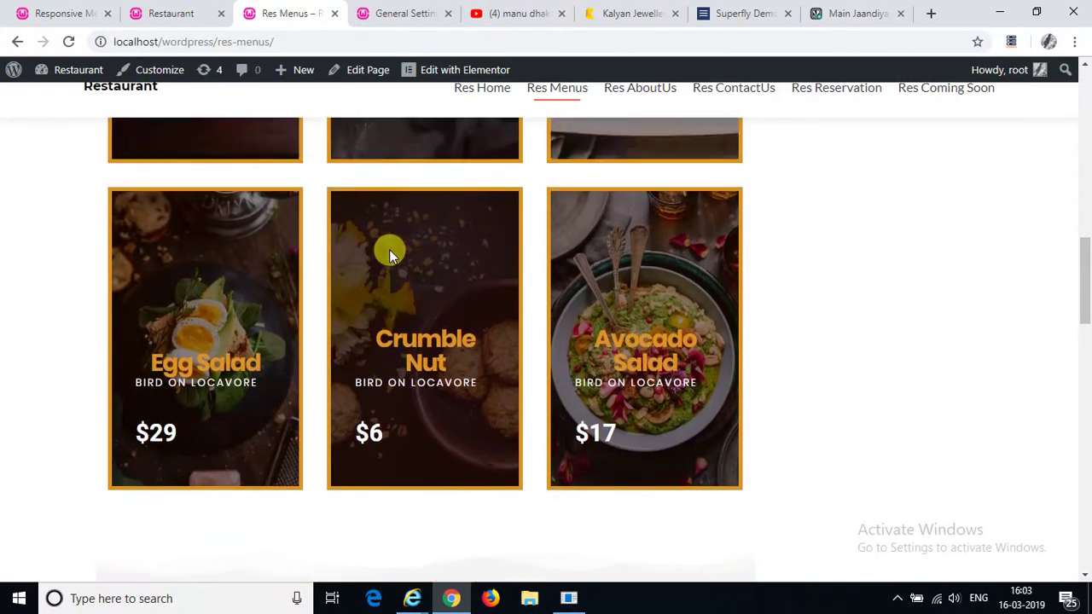
{"action": "scroll", "coordinate": [385, 247], "scroll_direction": "down", "scroll_amount": 10}
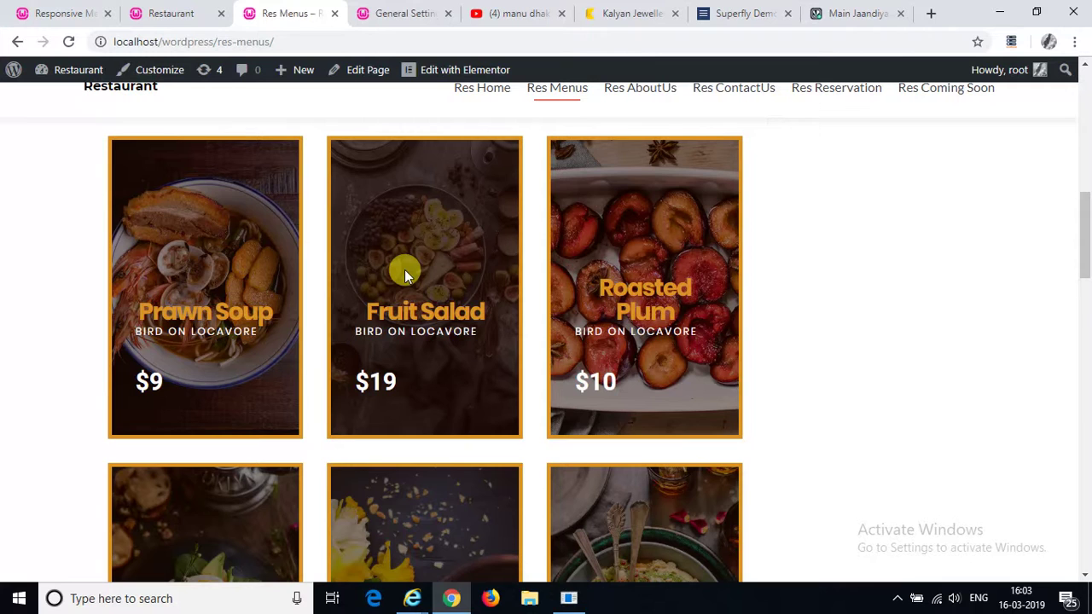
{"action": "left_click", "coordinate": [569, 599]}
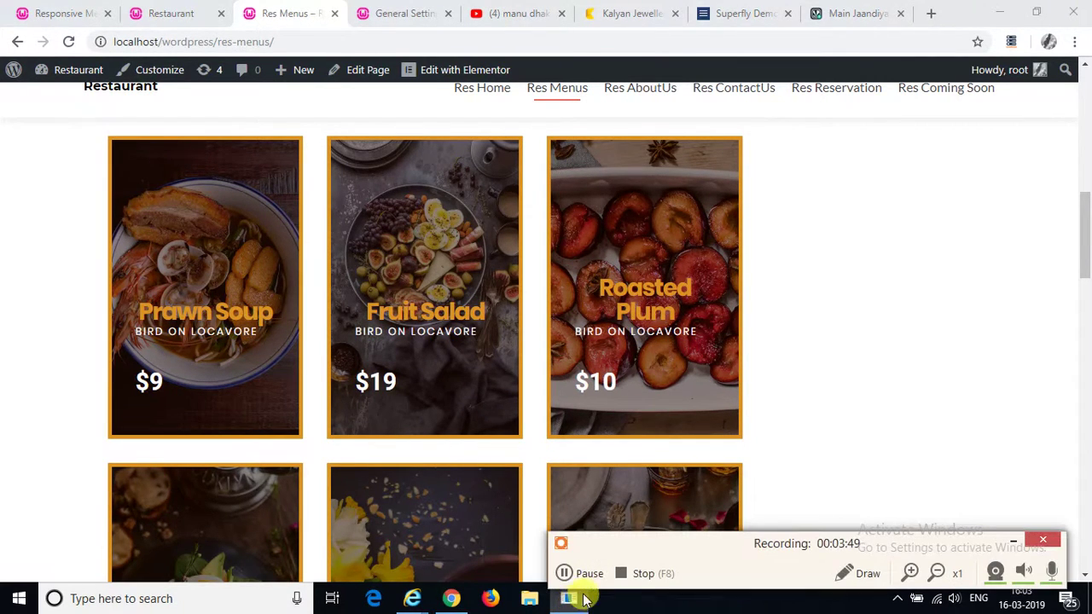
{"action": "left_click", "coordinate": [622, 576]}
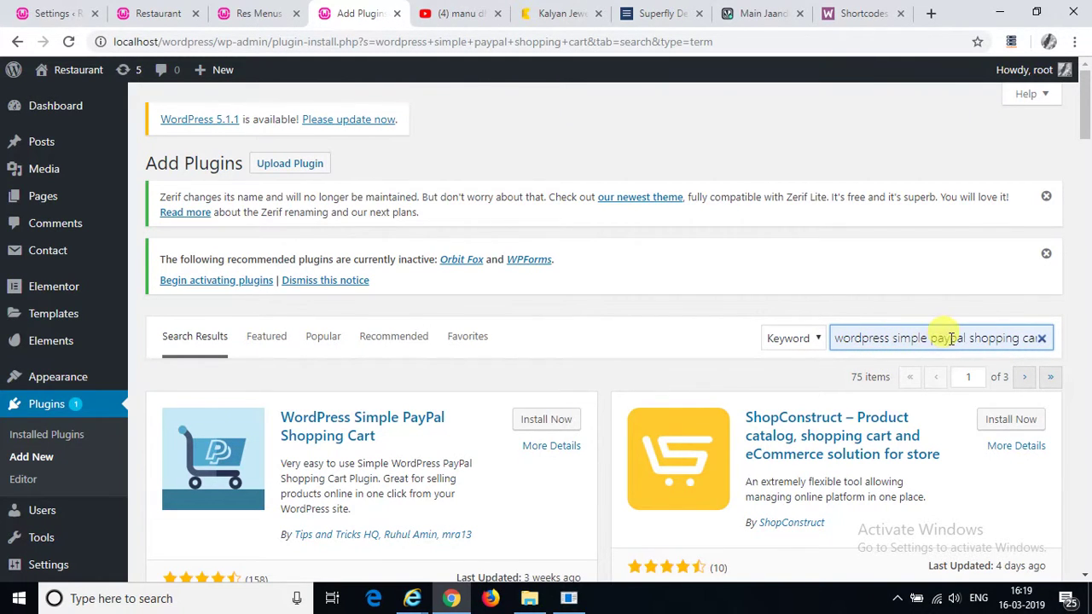
Step: Install and activate the WordPress Simple PayPal Shopping Cart plugin
{"action": "left_click", "coordinate": [550, 421]}
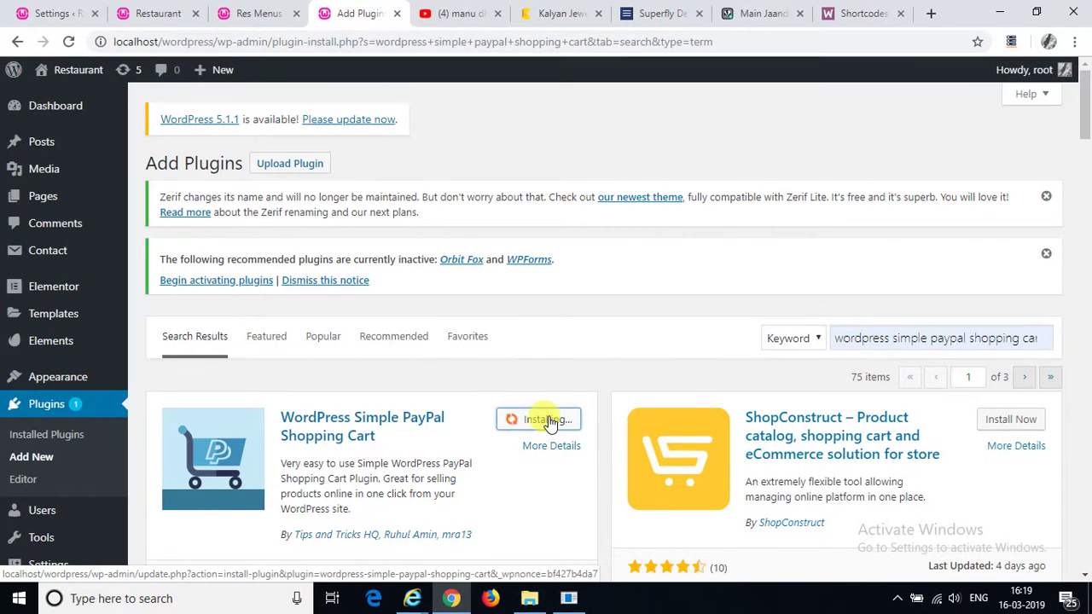
{"action": "left_click", "coordinate": [570, 599]}
{"action": "left_click", "coordinate": [566, 575]}
{"action": "left_click", "coordinate": [566, 574]}
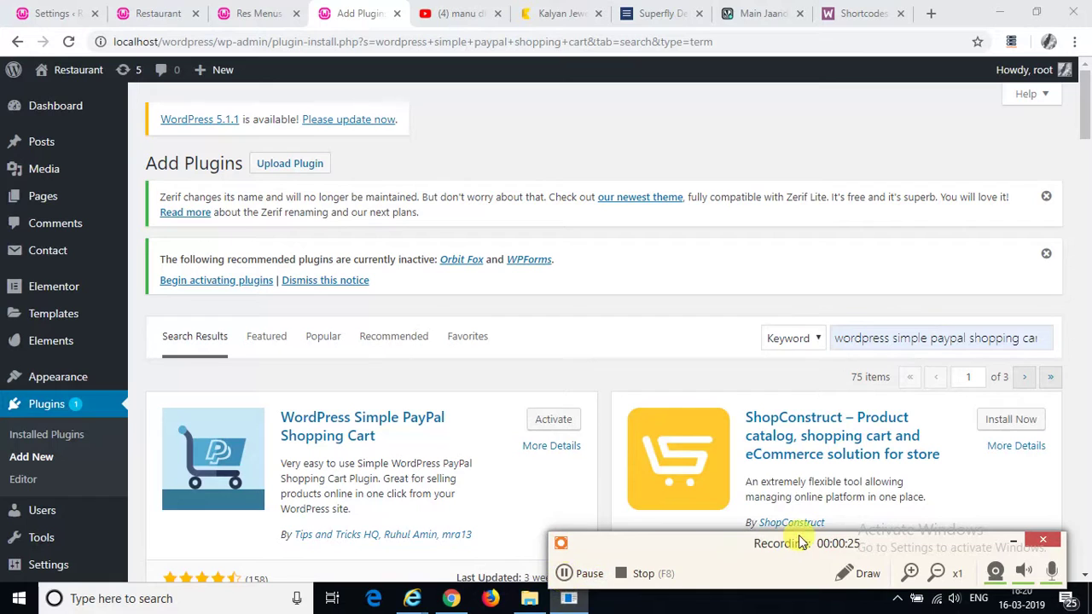
{"action": "left_click", "coordinate": [1010, 542]}
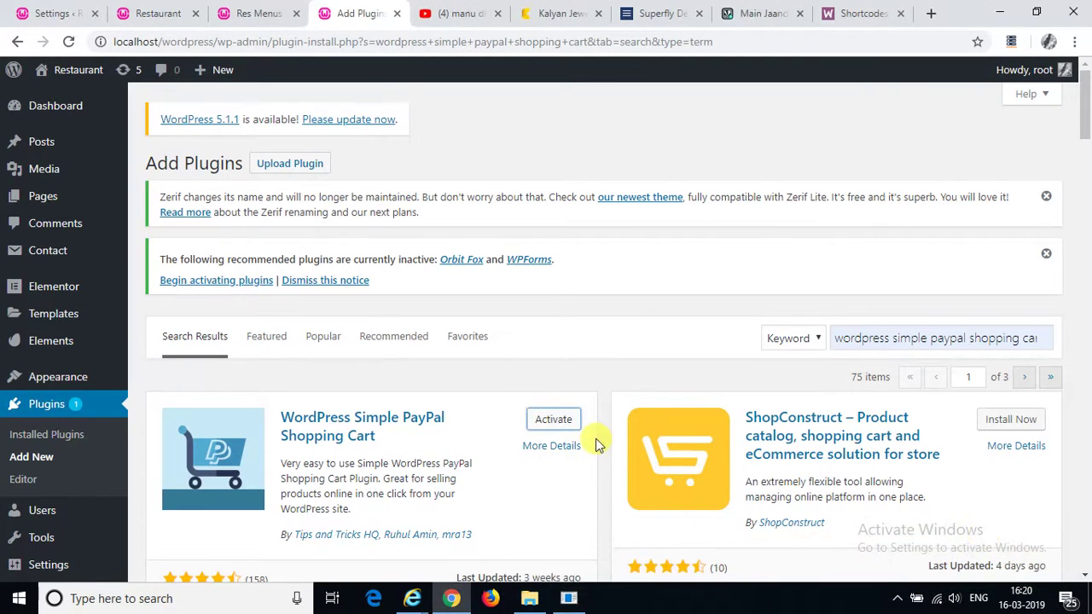
{"action": "left_click", "coordinate": [553, 420]}
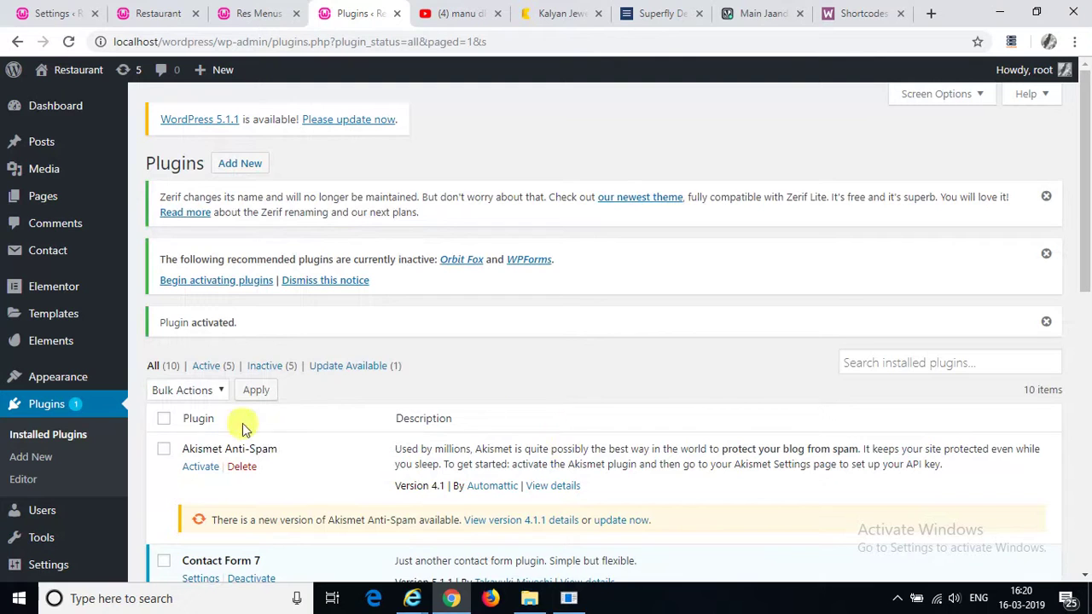
Step: Open the Simple Cart settings and examine the Quick Usage Guide shortcodes and the PayPal and Shopping Cart Settings
{"action": "mouse_move", "coordinate": [47, 565]}
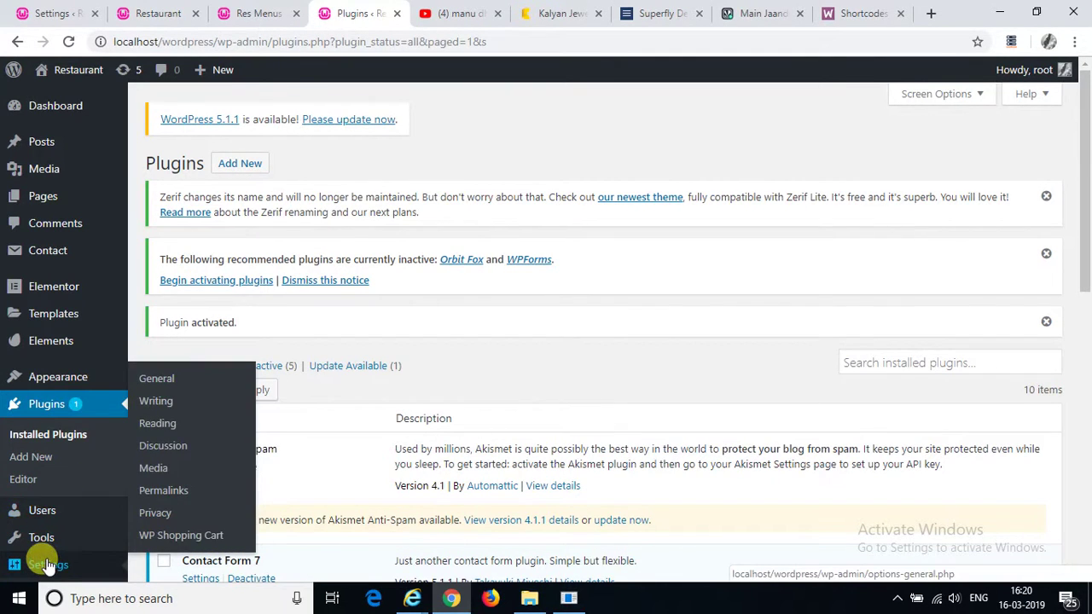
{"action": "scroll", "coordinate": [47, 564], "scroll_direction": "down", "scroll_amount": 2}
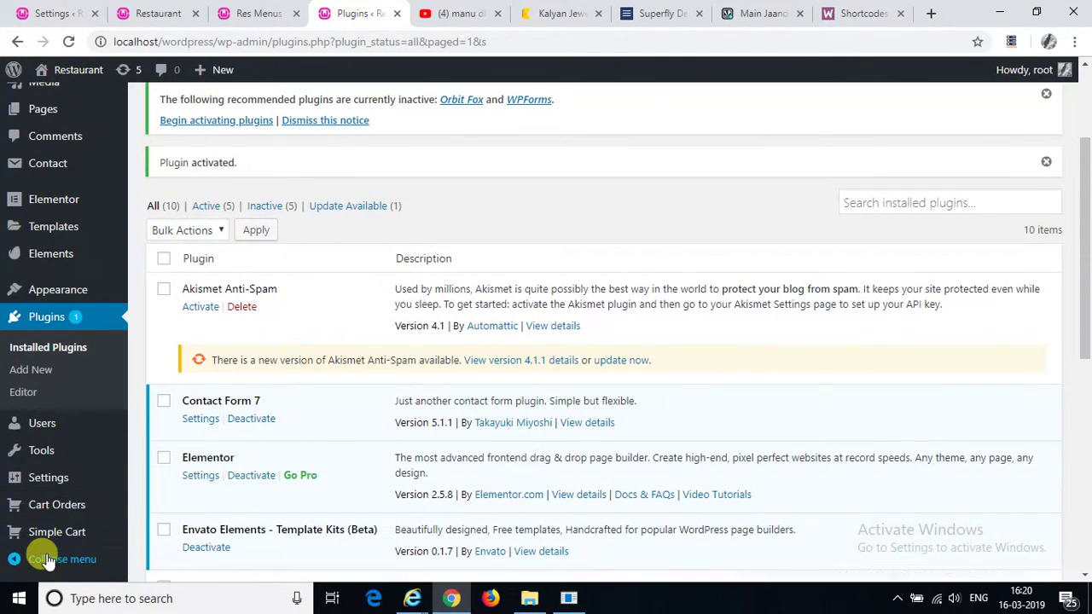
{"action": "mouse_move", "coordinate": [52, 536]}
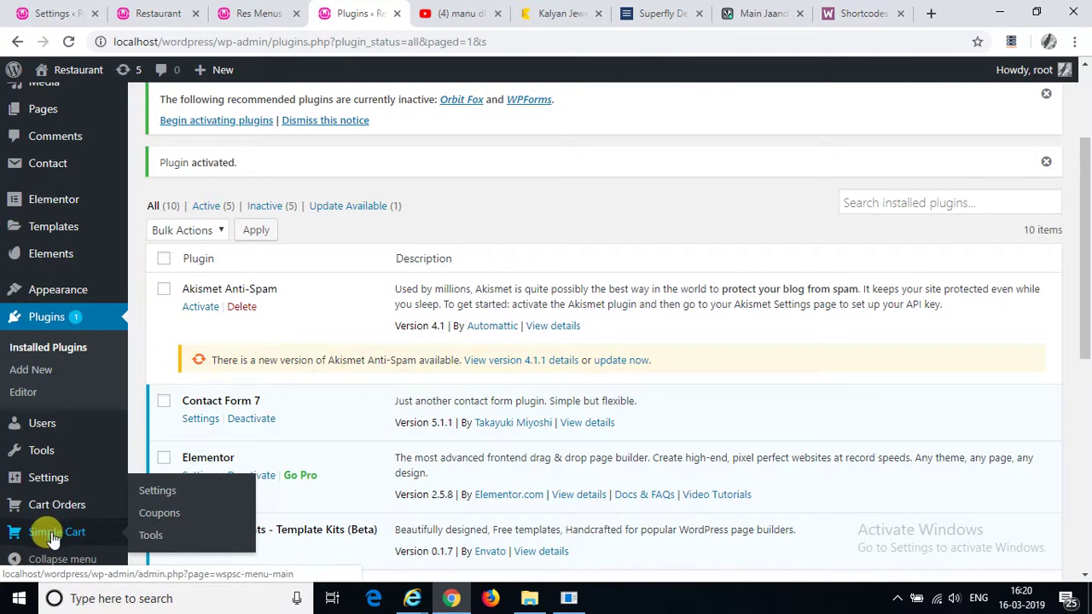
{"action": "mouse_move", "coordinate": [56, 507]}
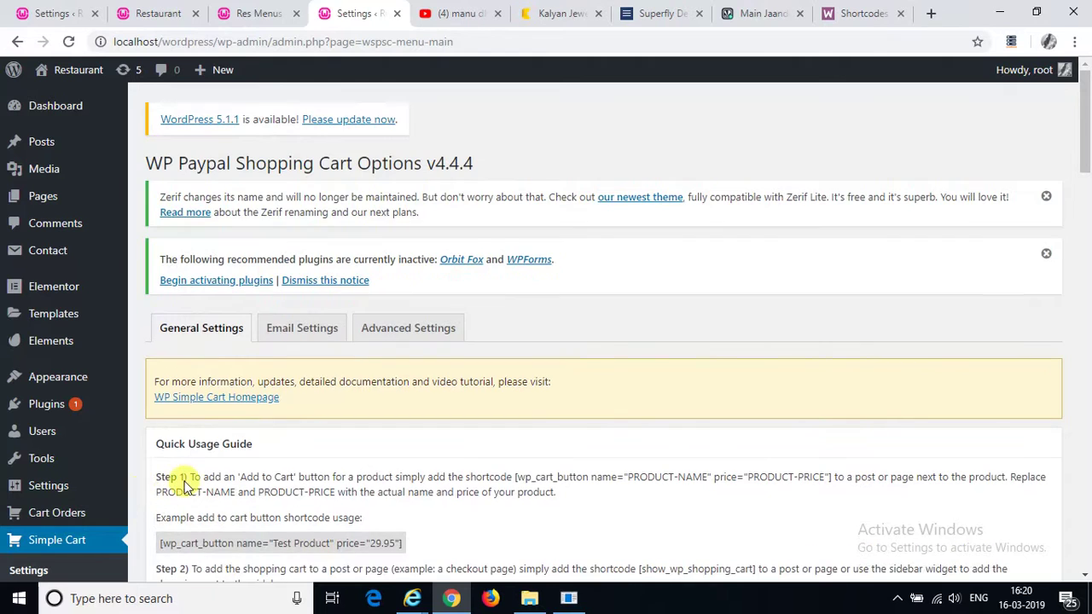
{"action": "scroll", "coordinate": [328, 465], "scroll_direction": "down", "scroll_amount": 3}
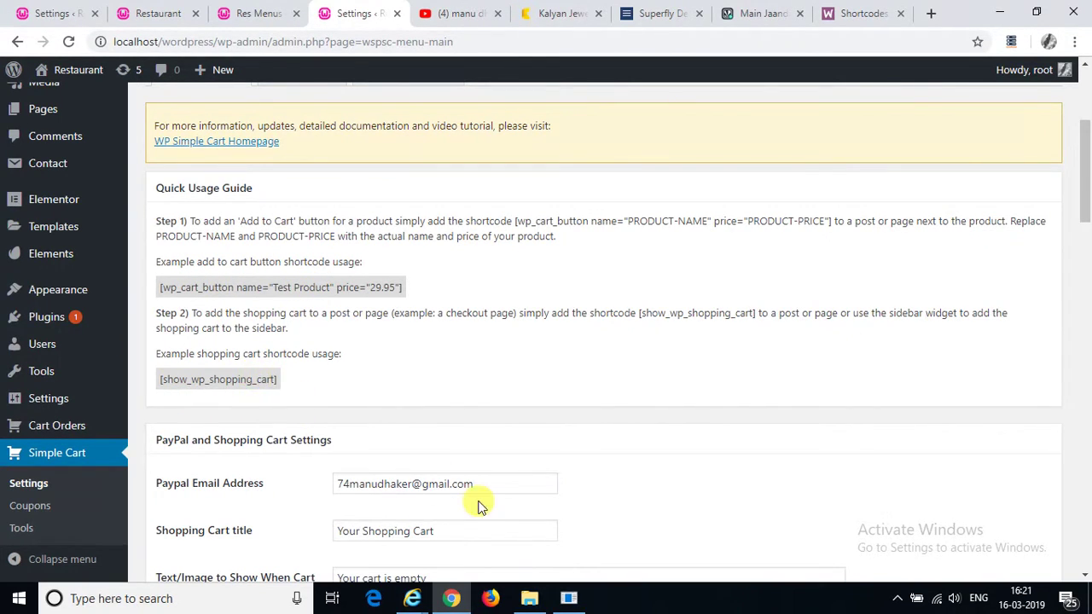
{"action": "left_click", "coordinate": [564, 609]}
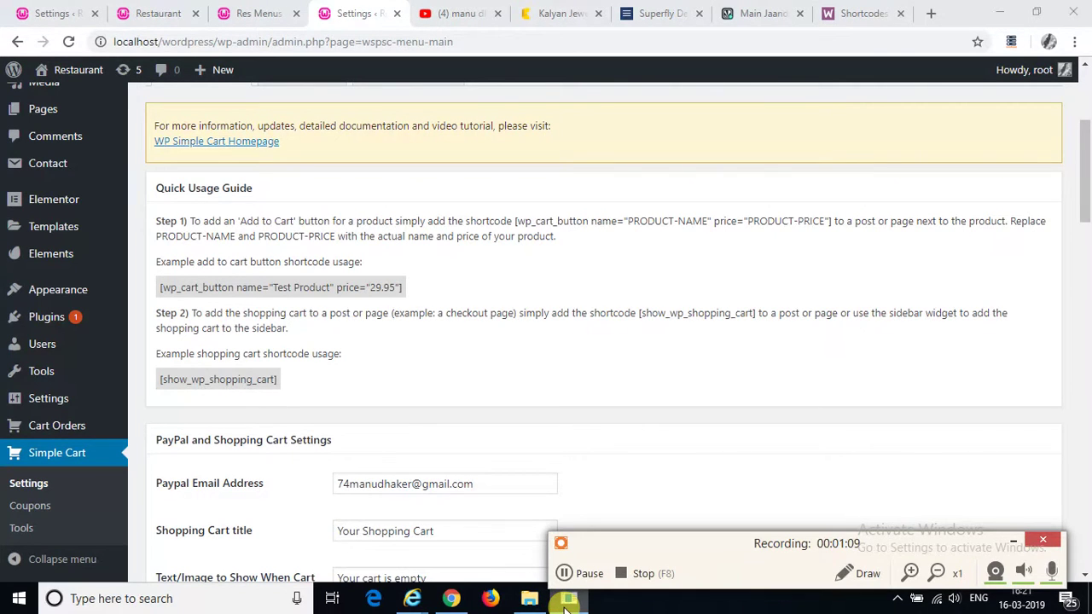
{"action": "left_click", "coordinate": [1015, 543]}
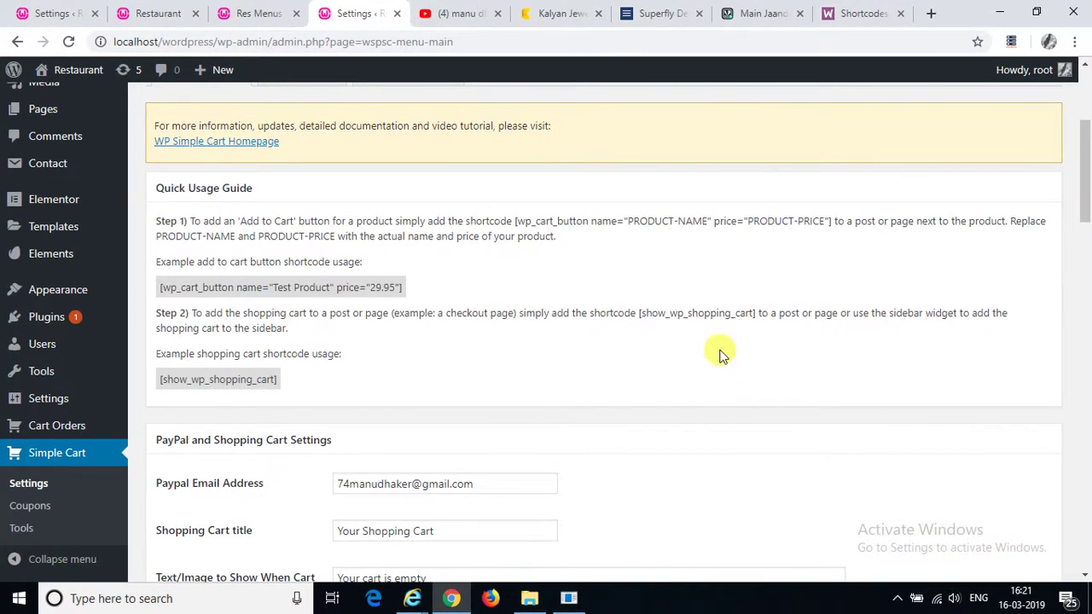
Step: Return to the live Res Menus page and review its dish cards alongside the Simple Cart usage guide
{"action": "left_click", "coordinate": [264, 10]}
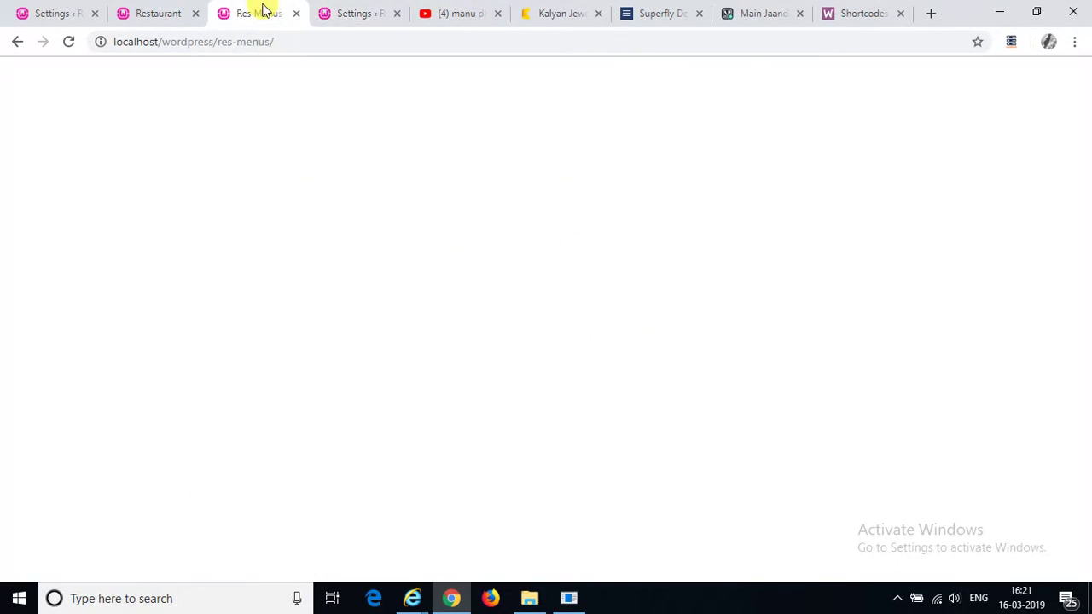
{"action": "scroll", "coordinate": [513, 337], "scroll_direction": "down", "scroll_amount": 5}
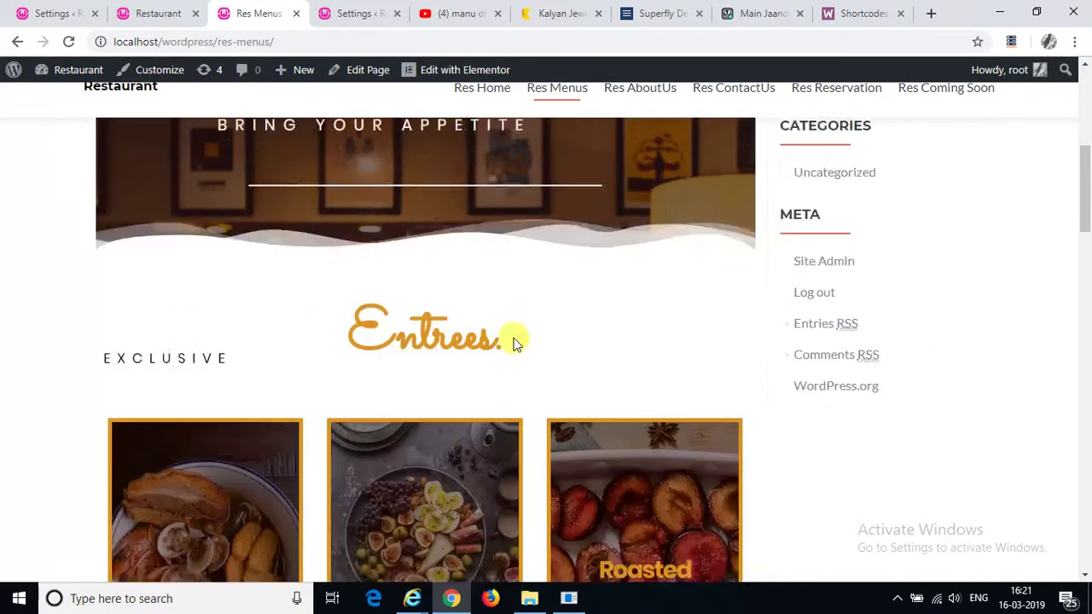
{"action": "scroll", "coordinate": [514, 338], "scroll_direction": "down", "scroll_amount": 5}
{"action": "scroll", "coordinate": [514, 338], "scroll_direction": "up", "scroll_amount": 2}
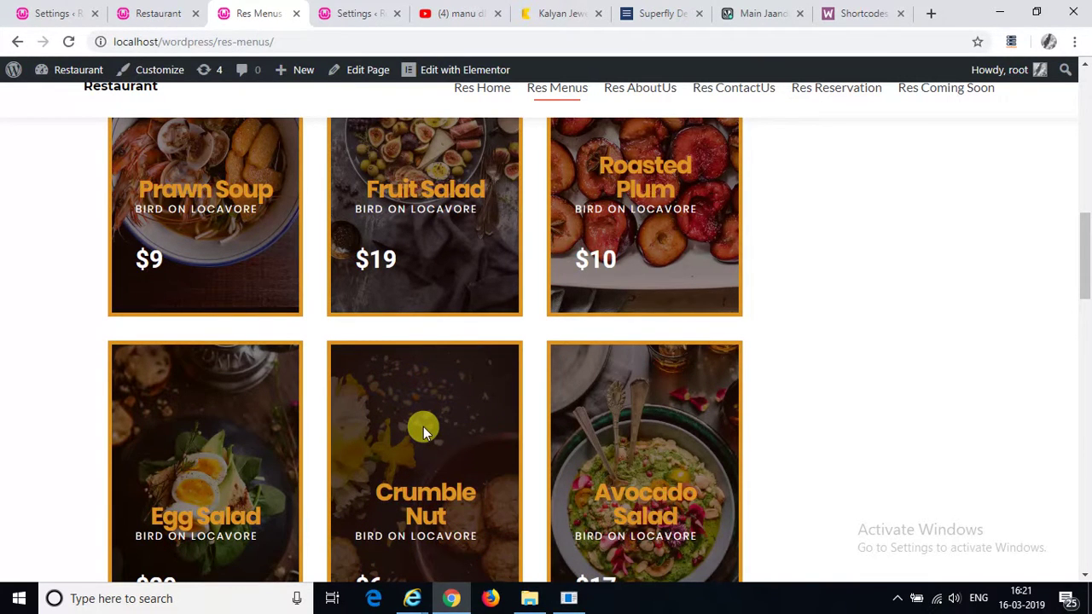
{"action": "left_click", "coordinate": [357, 17]}
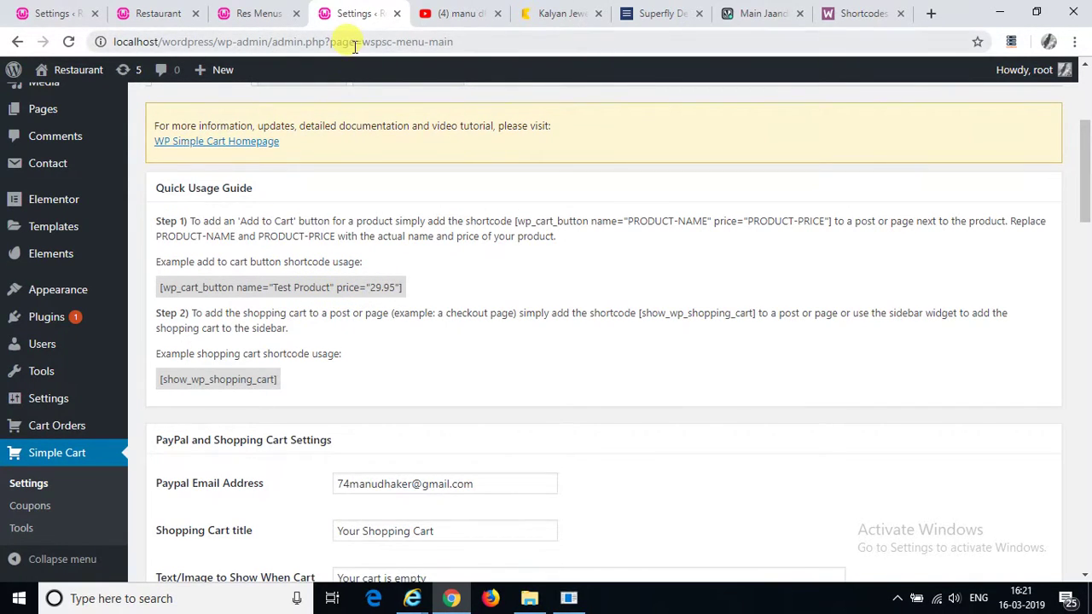
{"action": "left_click", "coordinate": [277, 10]}
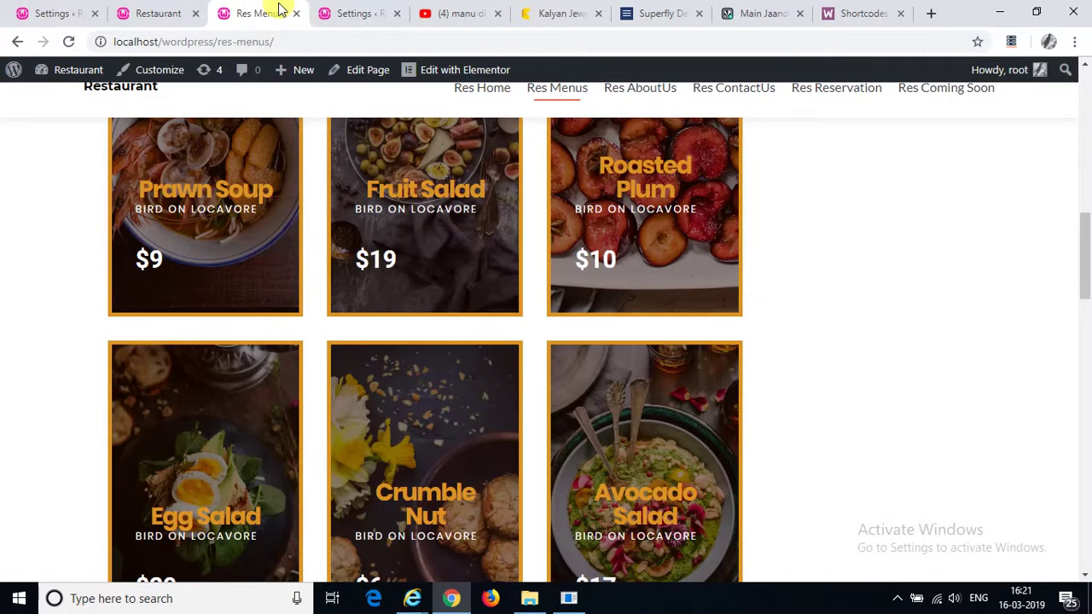
Step: Add a new page from the dashboard's Pages list and title it "Prawn Soap"
{"action": "left_click", "coordinate": [380, 11]}
{"action": "mouse_move", "coordinate": [43, 114]}
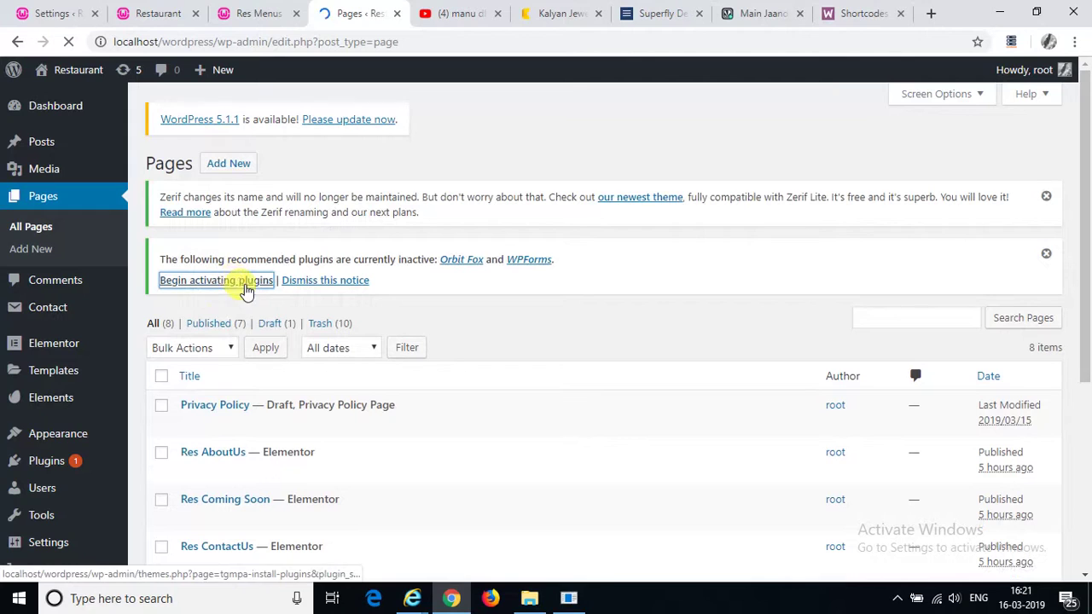
{"action": "left_click", "coordinate": [242, 281]}
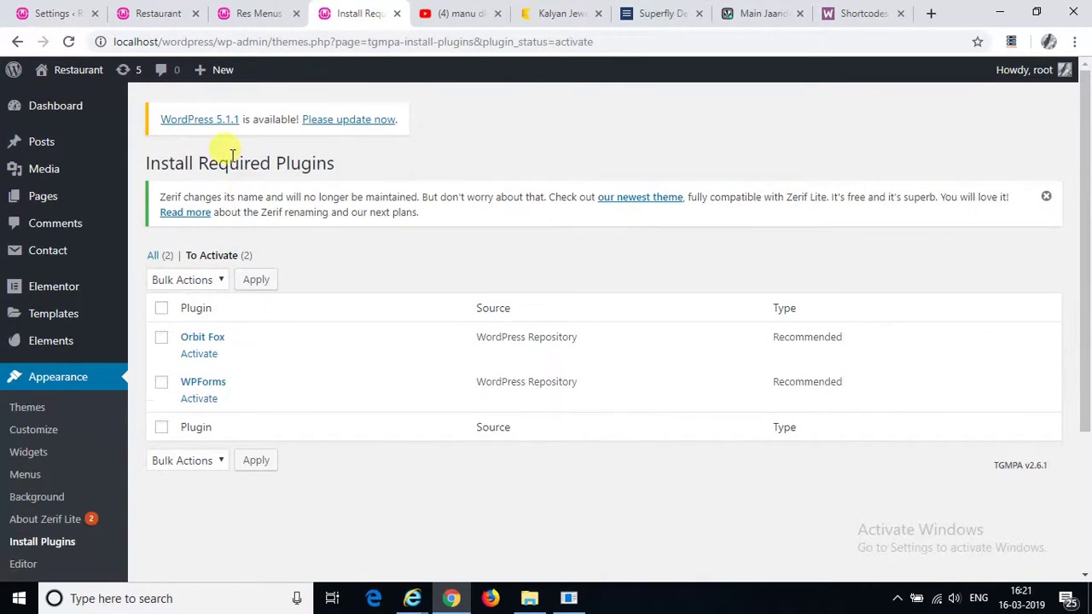
{"action": "left_click", "coordinate": [17, 42]}
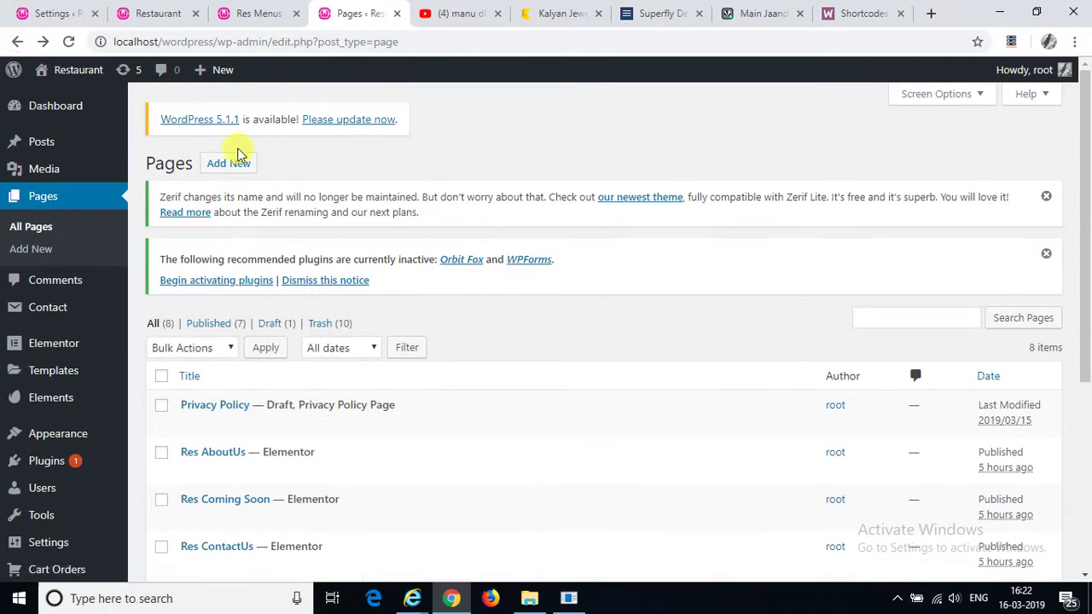
{"action": "left_click", "coordinate": [239, 168]}
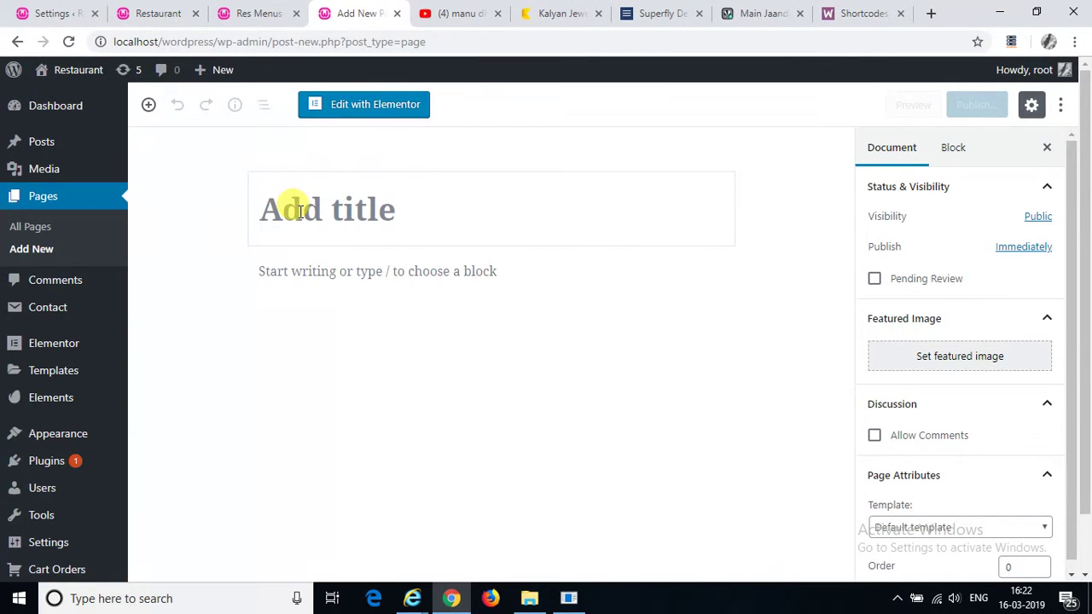
{"action": "type", "text": "Pr"}
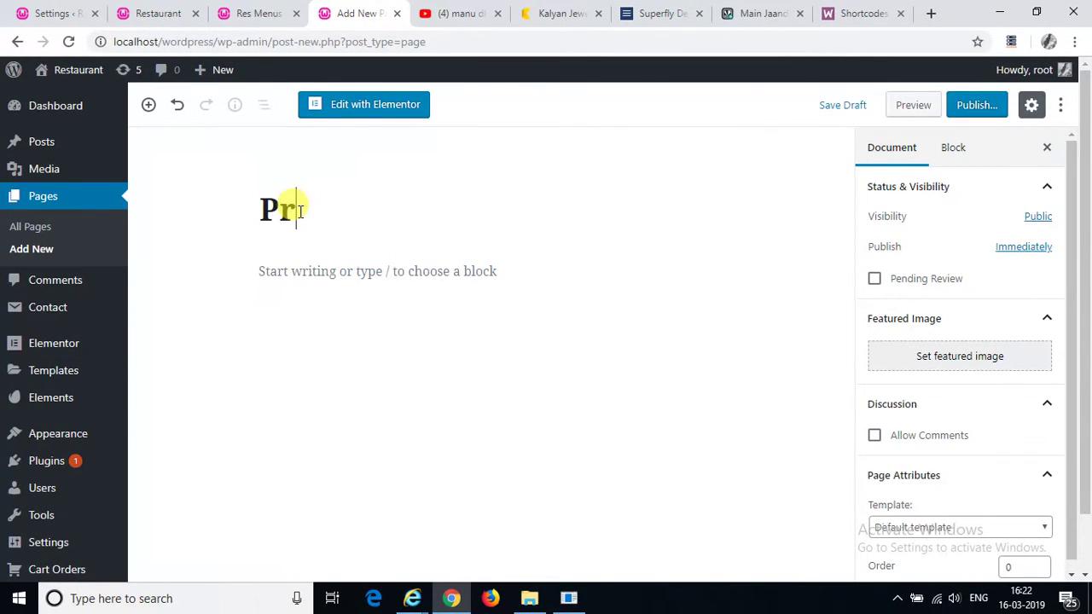
{"action": "type", "text": "awn Soap"}
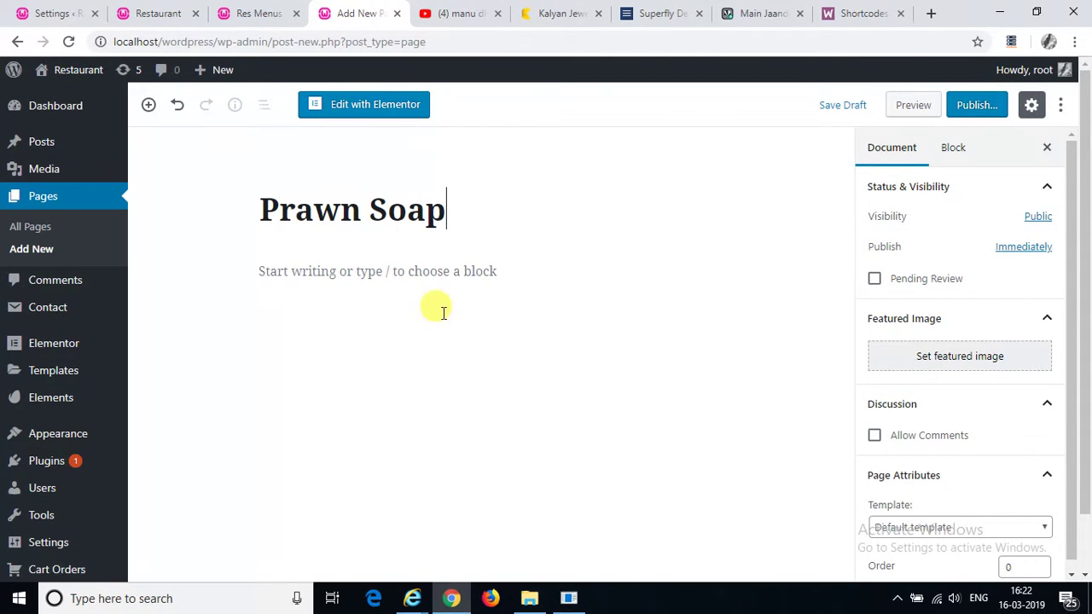
{"action": "left_click", "coordinate": [427, 268]}
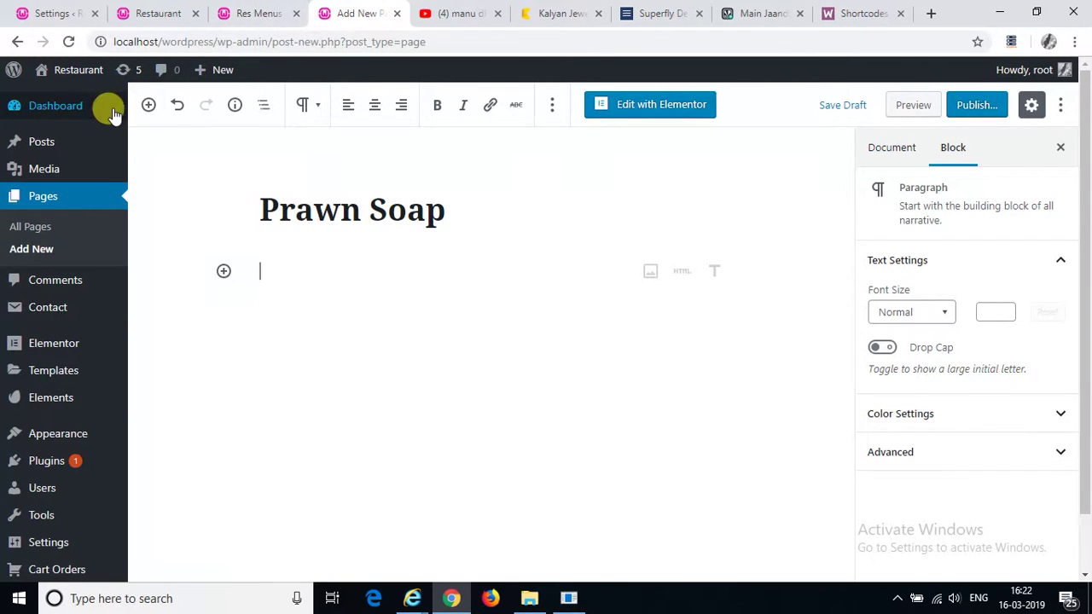
Step: Open the WordPress Dashboard in a separate browser tab and switch to it, keeping the new page's editor open
{"action": "right_click", "coordinate": [66, 108]}
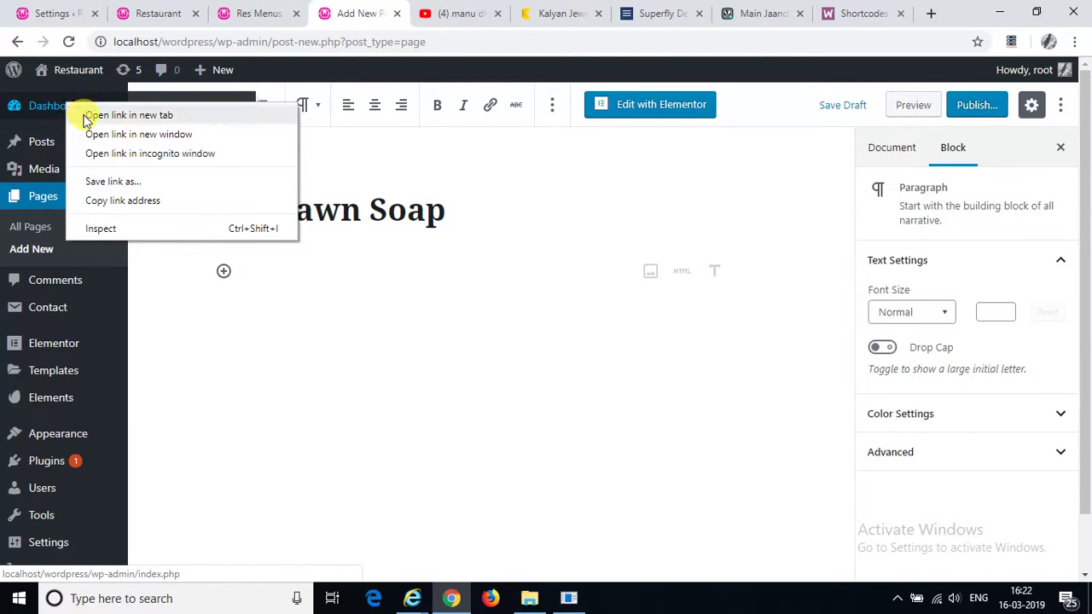
{"action": "left_click", "coordinate": [85, 115]}
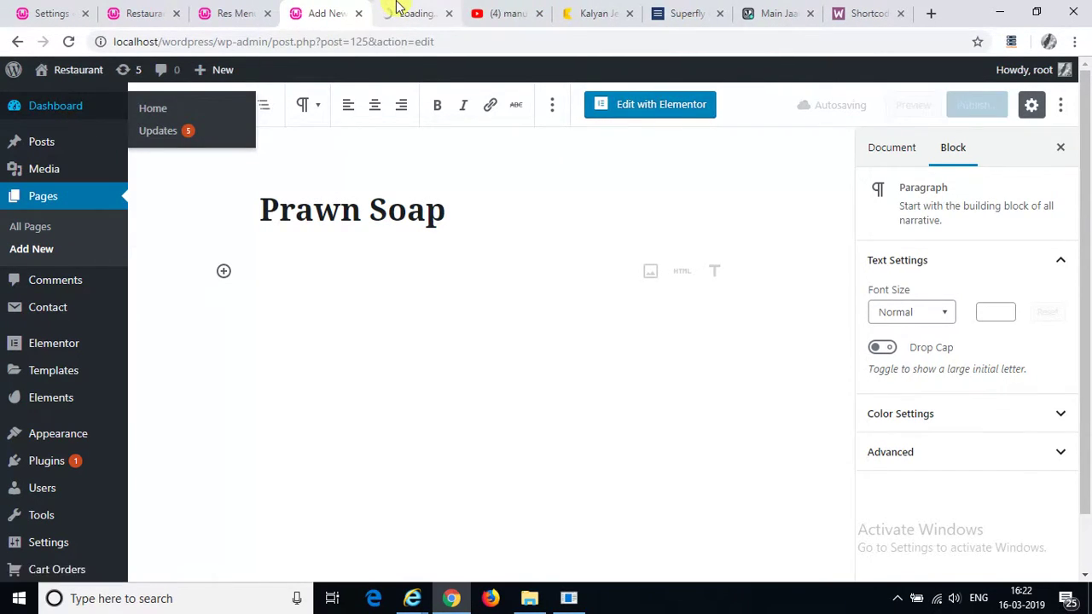
{"action": "left_click", "coordinate": [397, 8]}
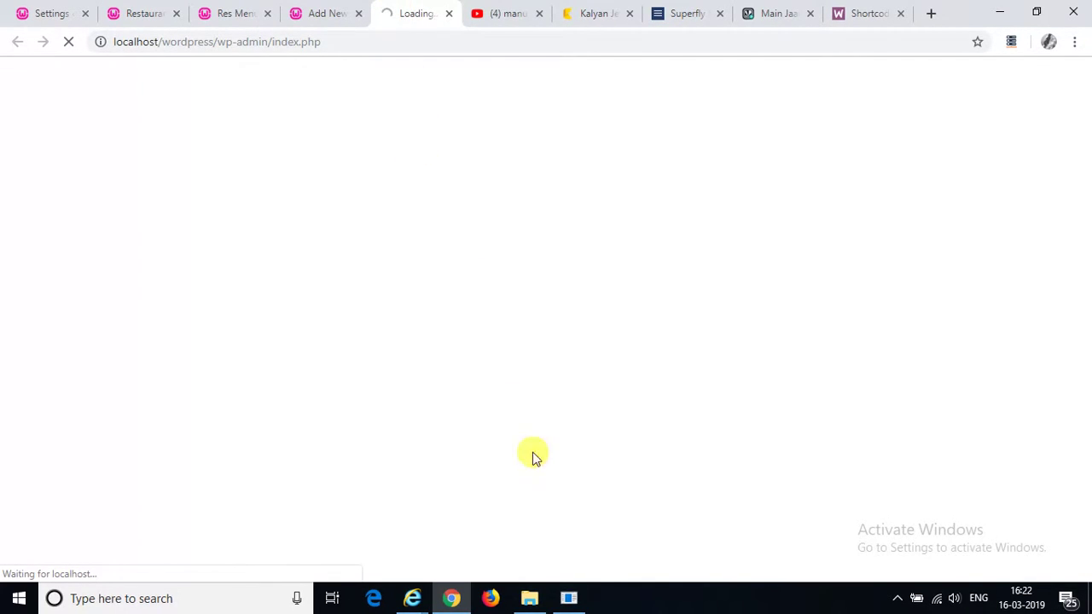
{"action": "left_click", "coordinate": [569, 601]}
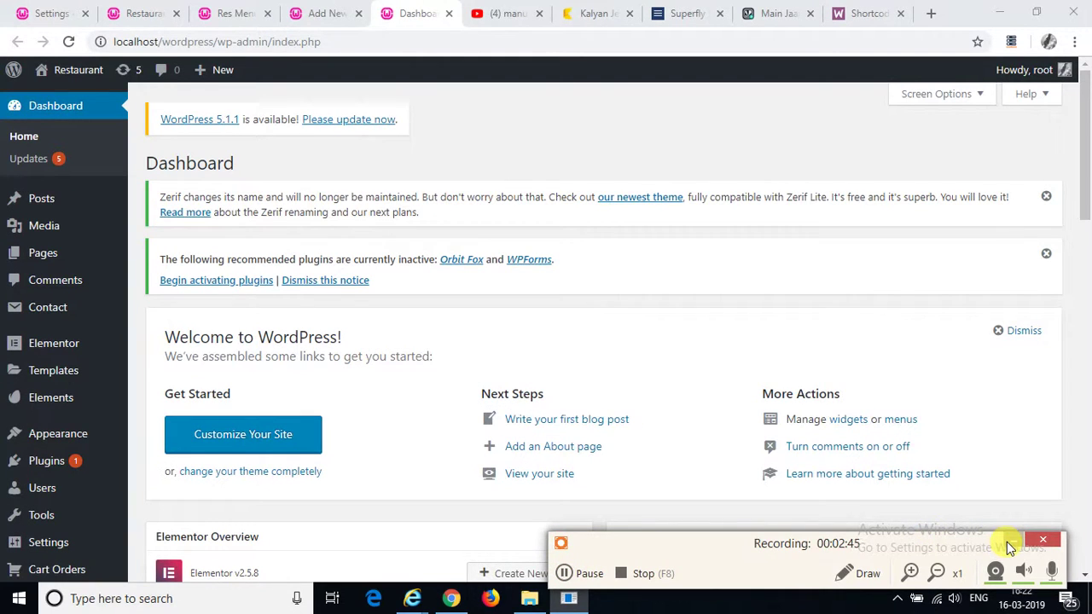
{"action": "left_click", "coordinate": [1007, 542]}
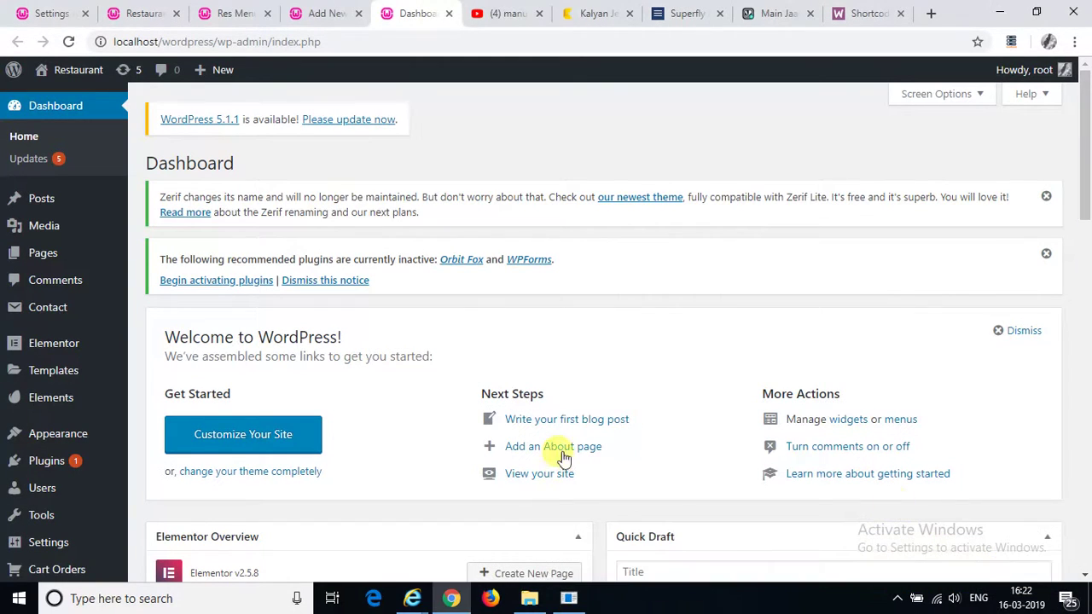
Step: Copy the example add-to-cart button shortcode from the Simple Cart settings into the Prawn Soap page's first paragraph
{"action": "mouse_move", "coordinate": [19, 539]}
{"action": "scroll", "coordinate": [19, 539], "scroll_direction": "down", "scroll_amount": 1}
{"action": "scroll", "coordinate": [19, 540], "scroll_direction": "down", "scroll_amount": 2}
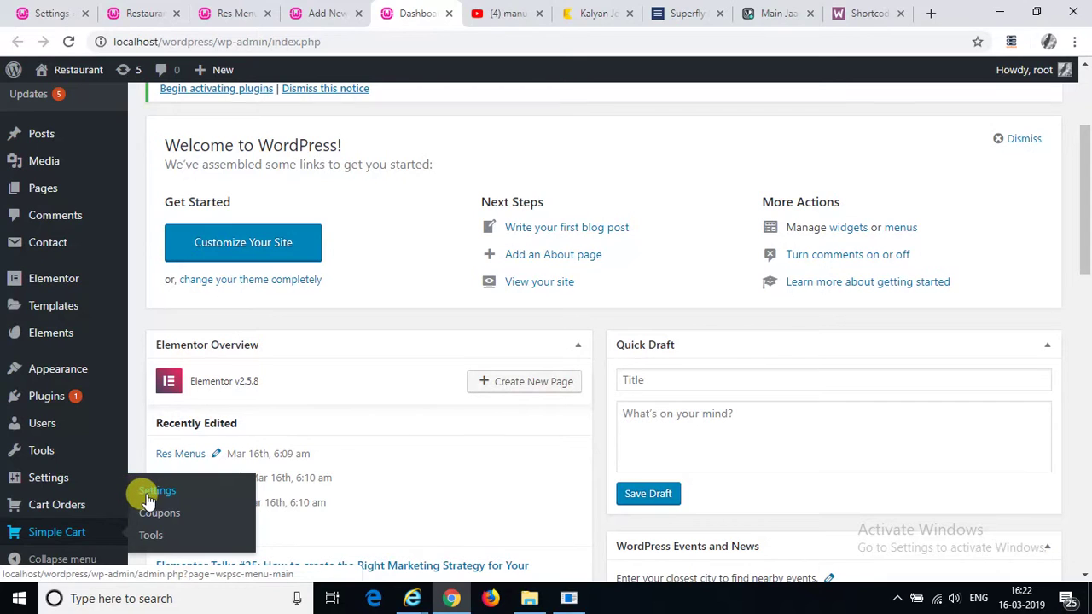
{"action": "left_click", "coordinate": [148, 491]}
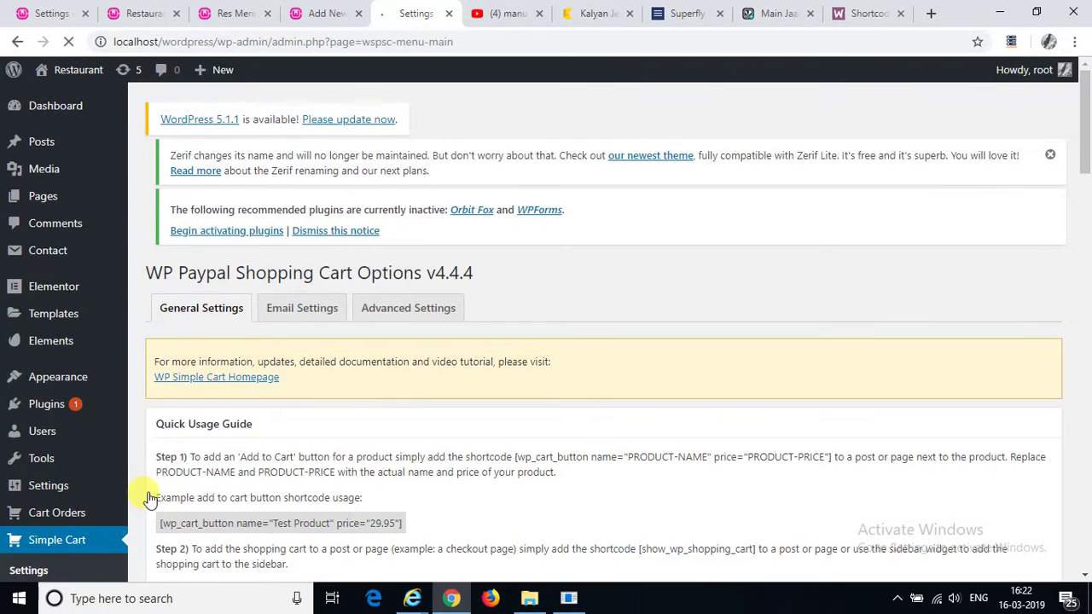
{"action": "left_click_drag", "start_coordinate": [402, 543], "coordinate": [146, 546]}
{"action": "key", "text": "ctrl+c"}
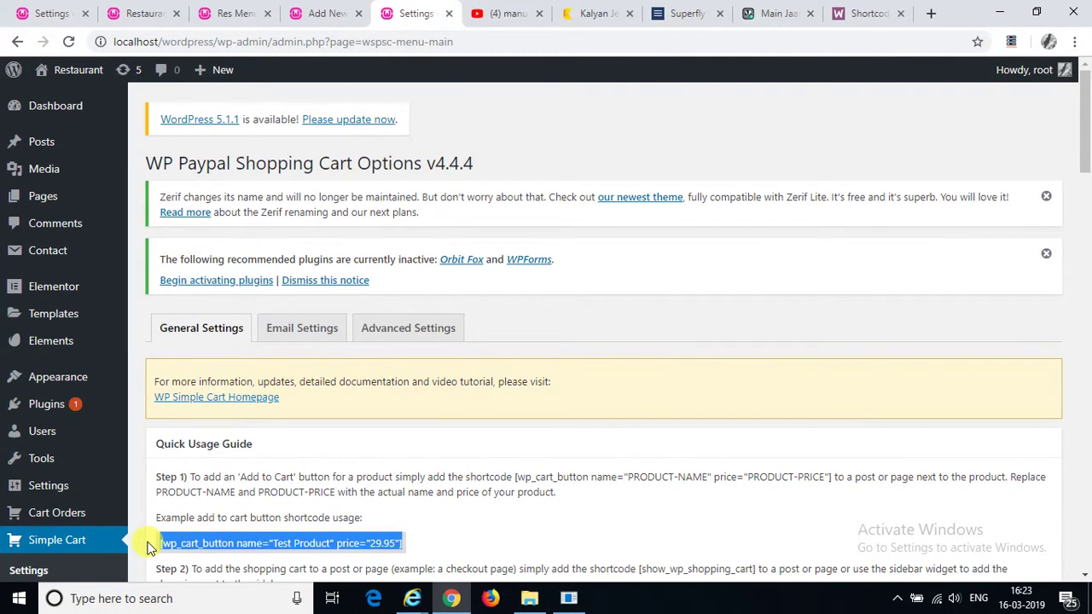
{"action": "left_click", "coordinate": [323, 13]}
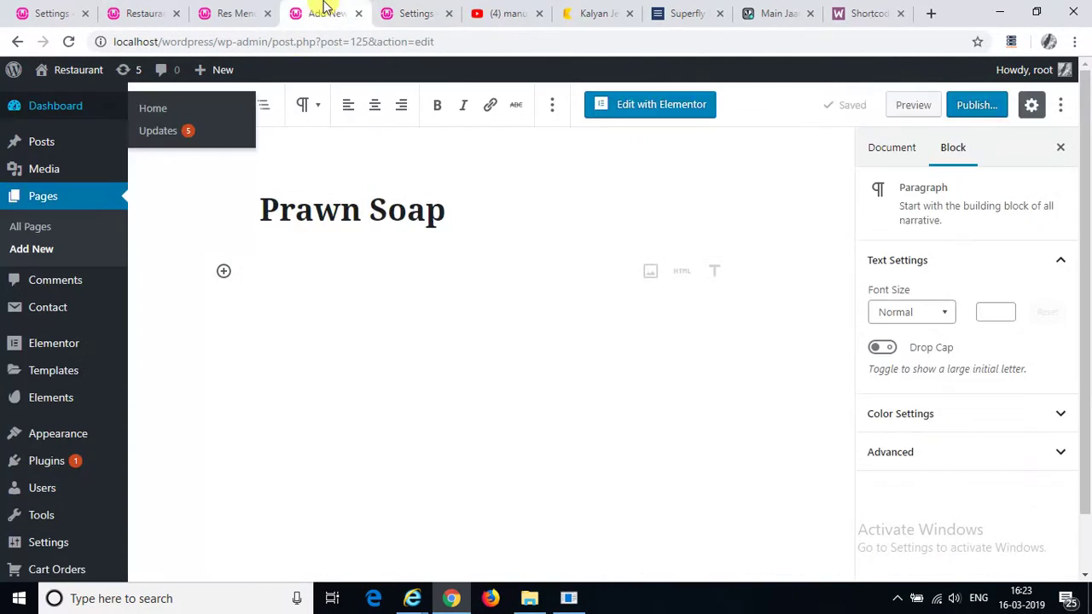
{"action": "left_click", "coordinate": [378, 270]}
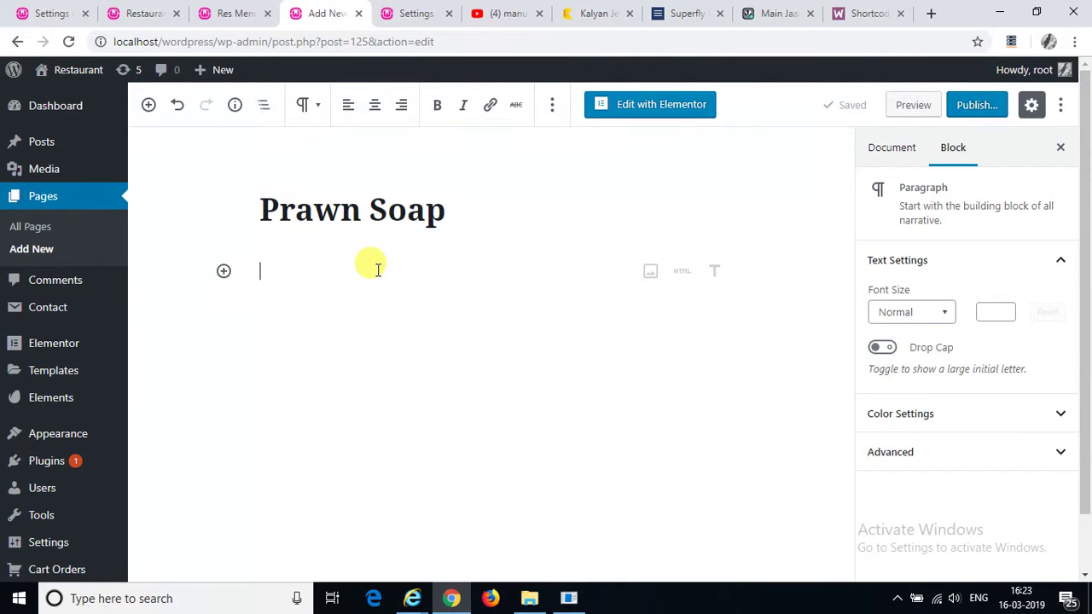
{"action": "key", "text": "ctrl+v"}
Step: Copy the [show_wp_shopping_cart] shortcode from the Simple Cart usage guide and place it below the cart button shortcode in the same paragraph
{"action": "left_click", "coordinate": [394, 10]}
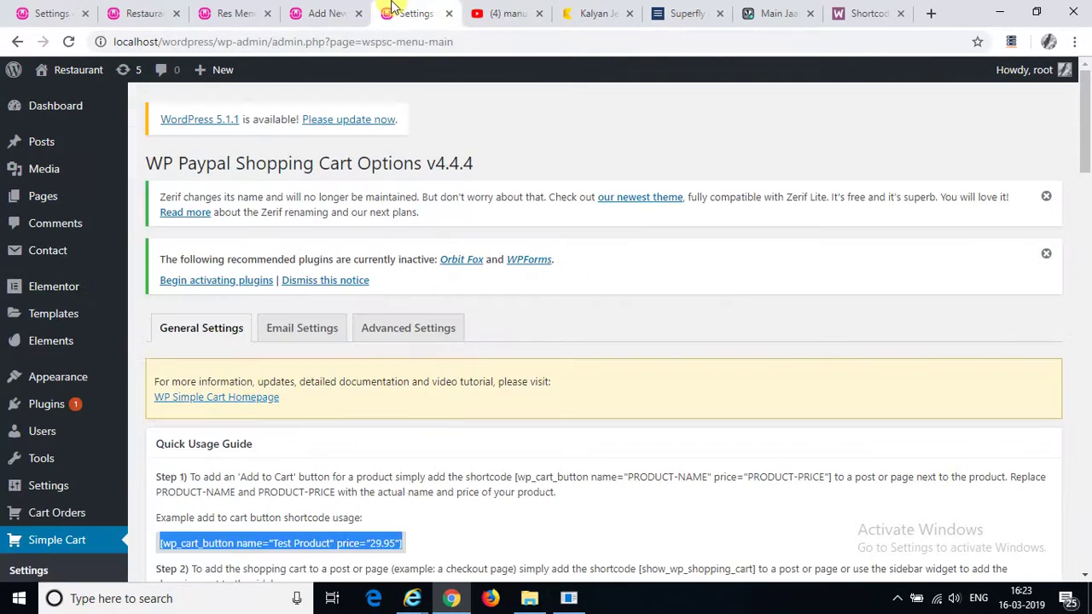
{"action": "left_click", "coordinate": [422, 502]}
{"action": "scroll", "coordinate": [422, 504], "scroll_direction": "down", "scroll_amount": 1}
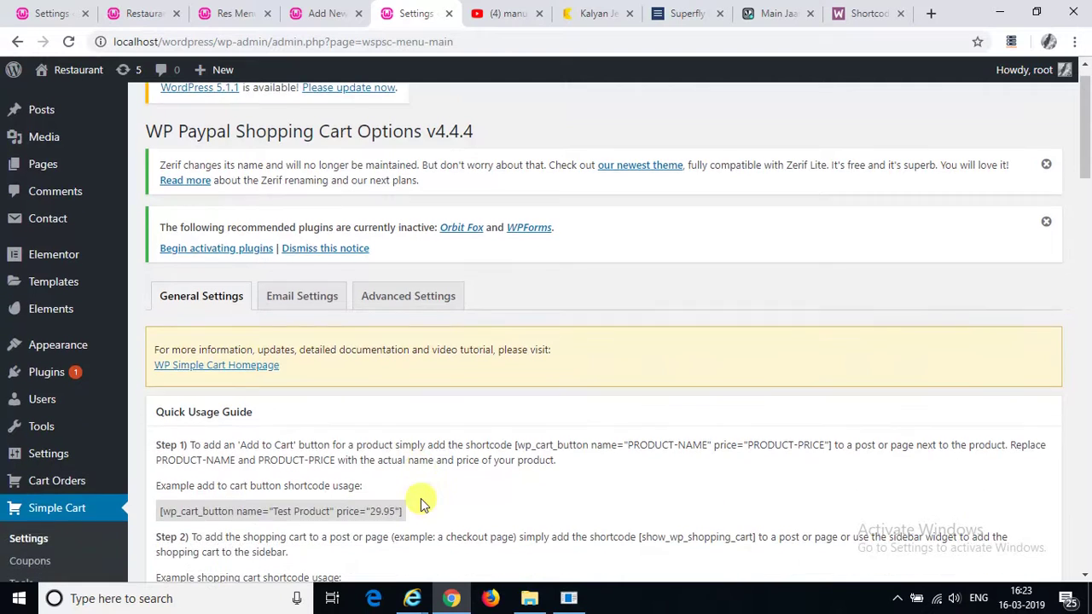
{"action": "scroll", "coordinate": [421, 502], "scroll_direction": "down", "scroll_amount": 3}
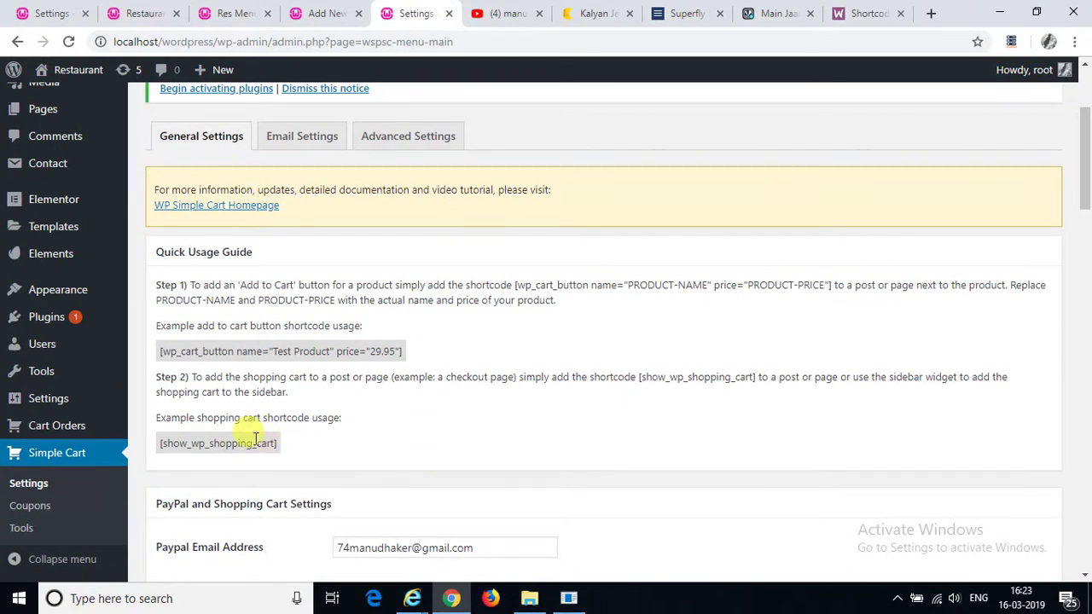
{"action": "left_click_drag", "start_coordinate": [277, 442], "coordinate": [156, 448]}
{"action": "key", "text": "ctrl+c"}
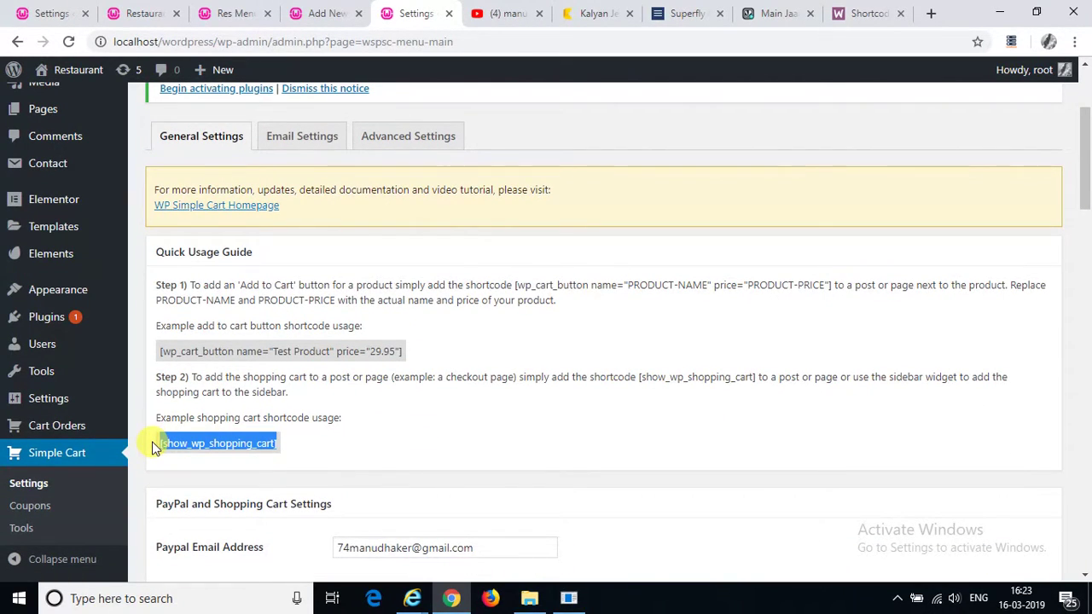
{"action": "left_click", "coordinate": [322, 13]}
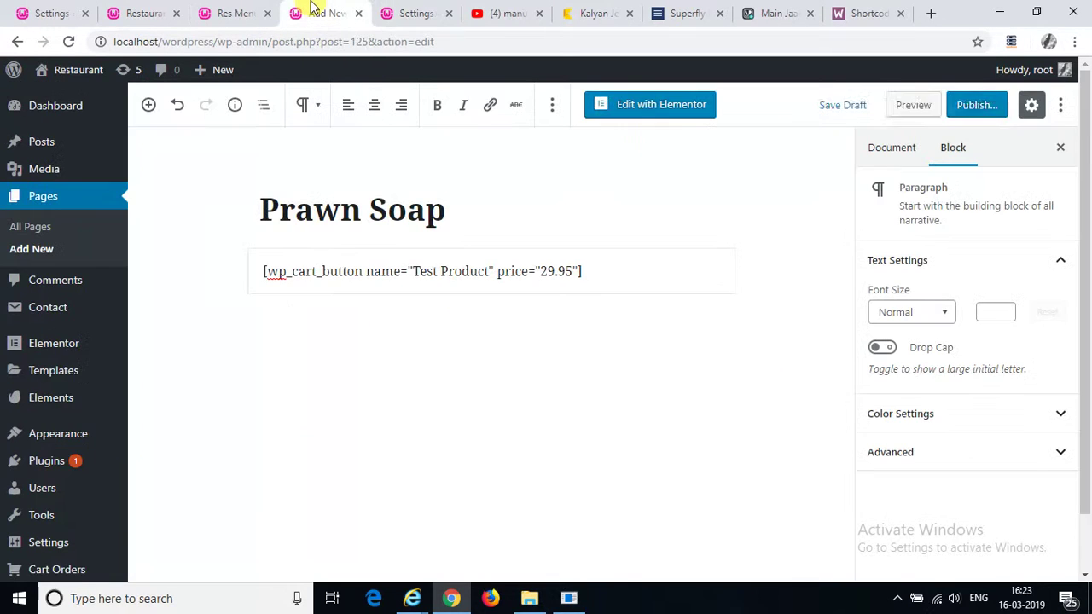
{"action": "left_click", "coordinate": [602, 272]}
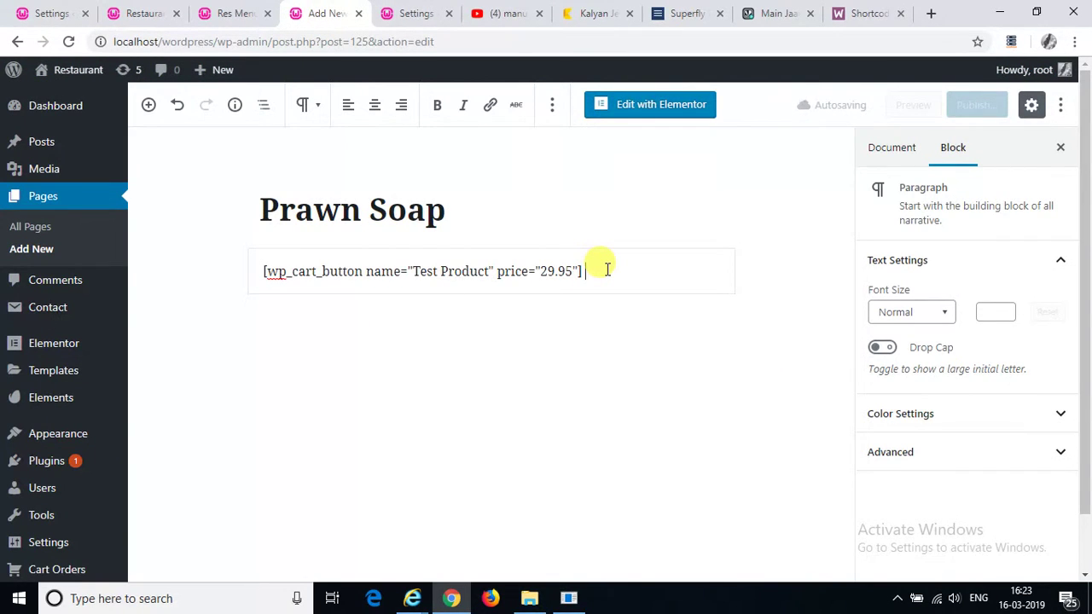
{"action": "key", "text": "Return"}
{"action": "key", "text": "ctrl+v"}
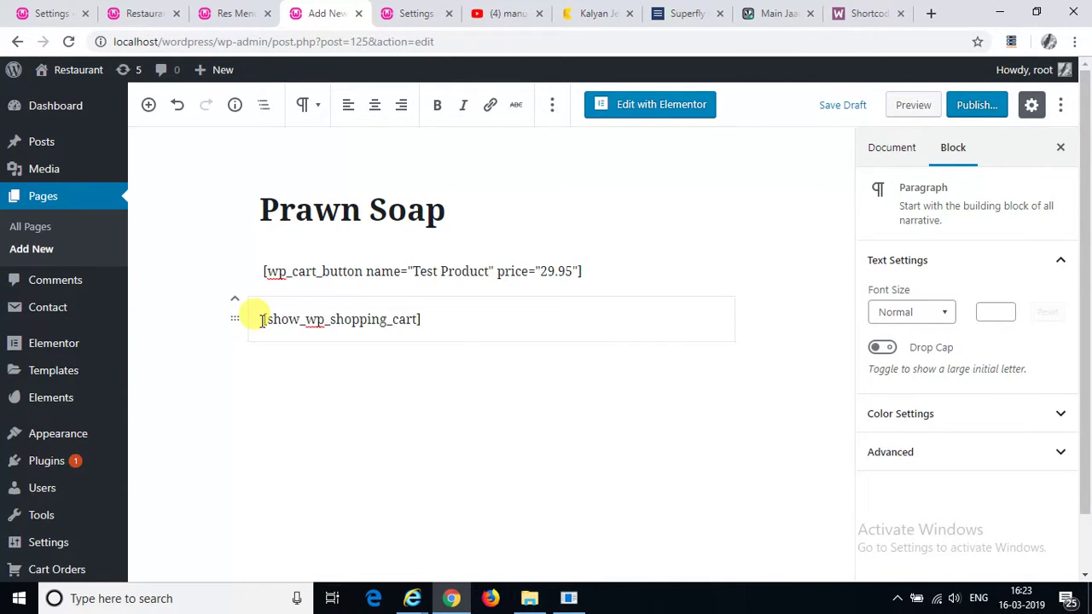
{"action": "key", "text": "BackSpace"}
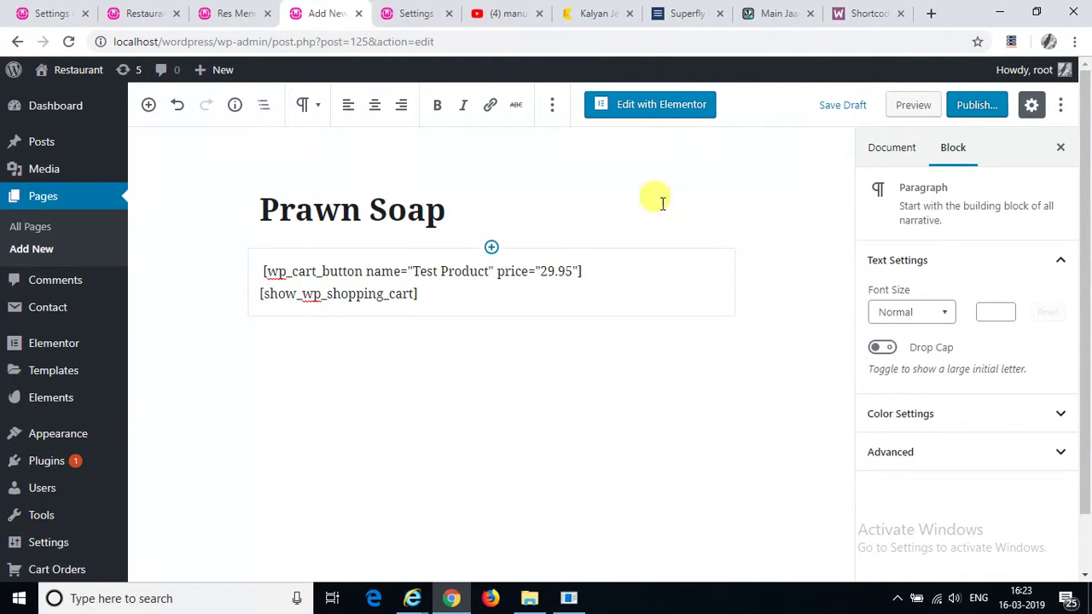
Step: Publish the Prawn Soap page and copy its page address
{"action": "left_click", "coordinate": [971, 104]}
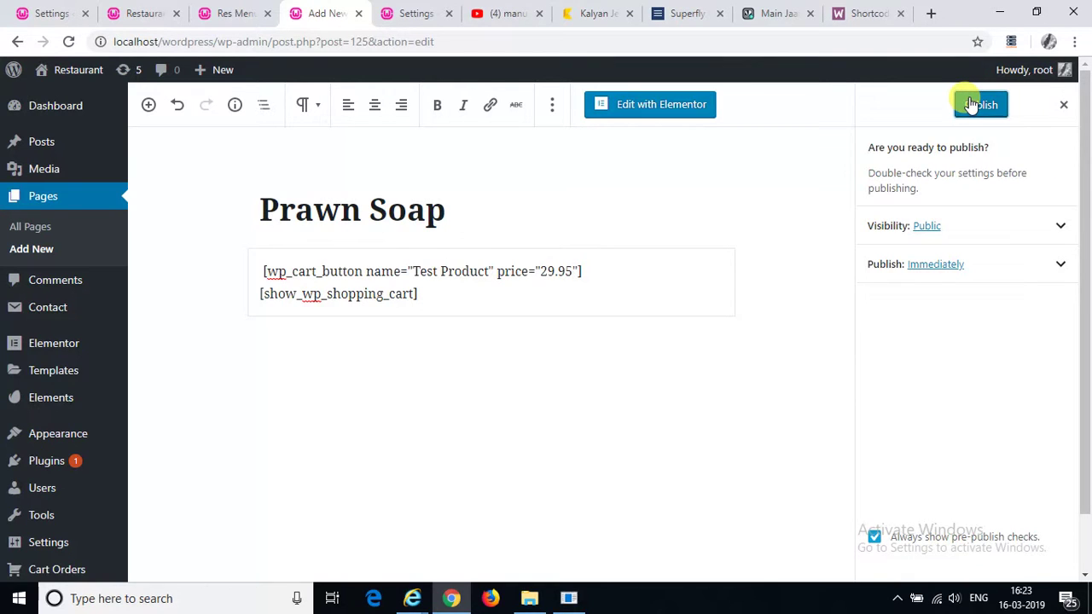
{"action": "left_click", "coordinate": [972, 104]}
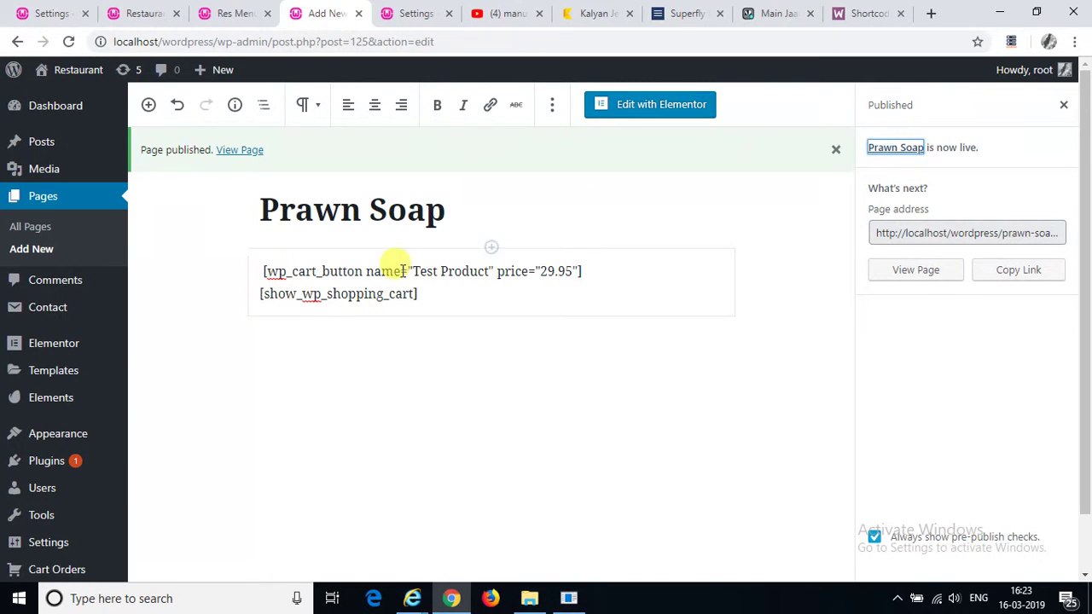
{"action": "mouse_move", "coordinate": [53, 156]}
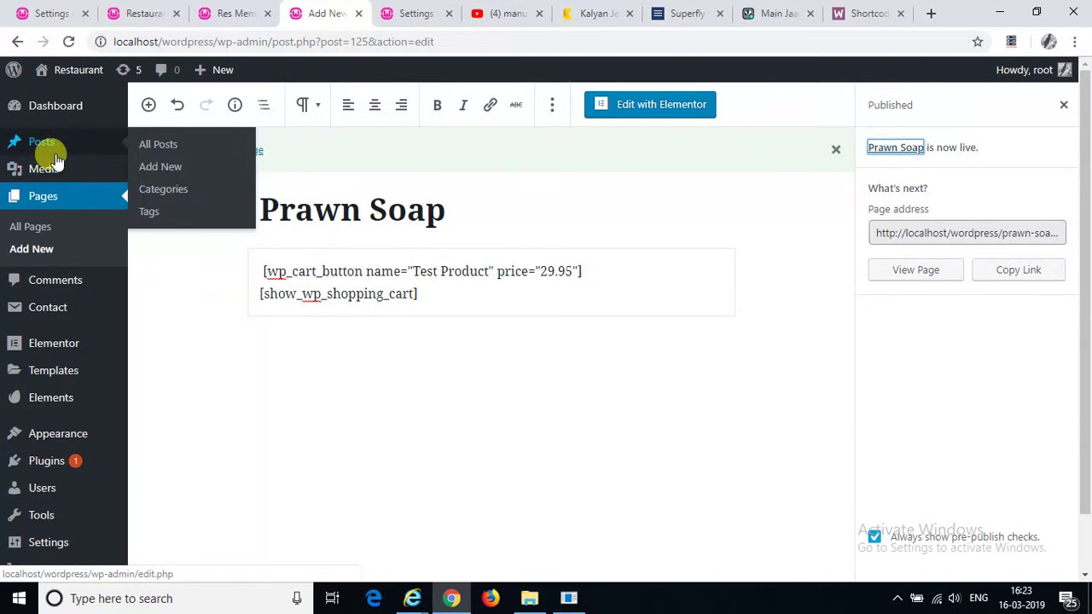
{"action": "left_click", "coordinate": [902, 234]}
{"action": "right_click", "coordinate": [902, 235]}
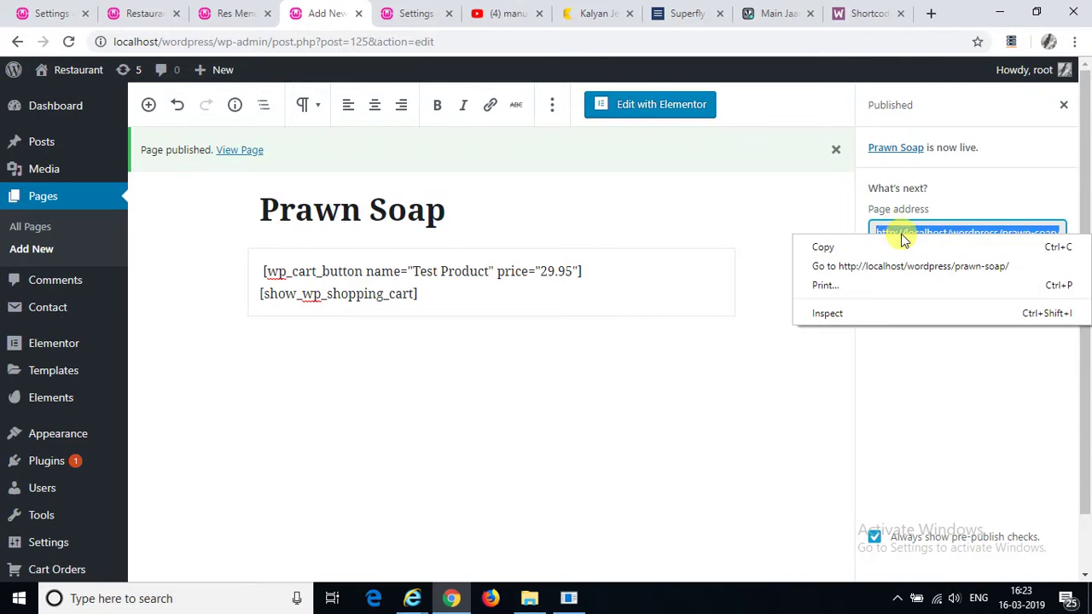
{"action": "left_click", "coordinate": [899, 247]}
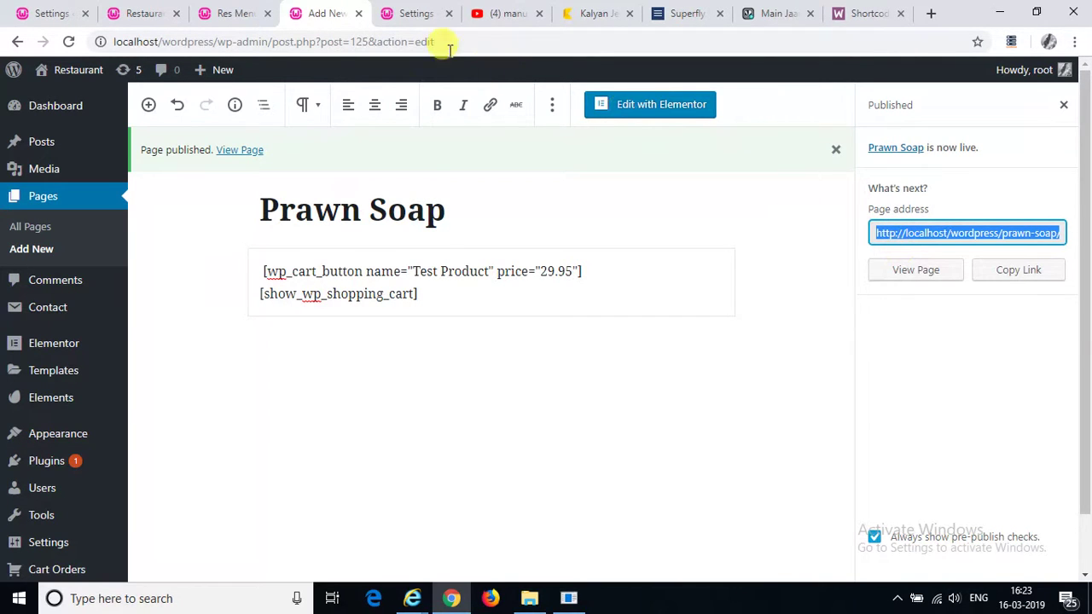
Step: Open the live Res Menus page for editing with Elementor
{"action": "left_click", "coordinate": [245, 7]}
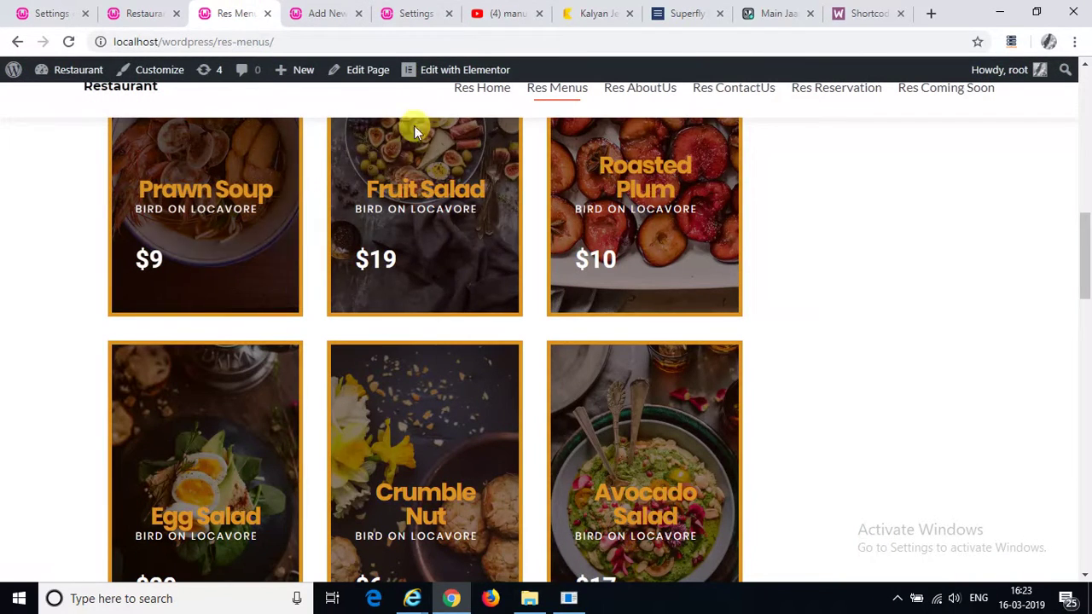
{"action": "left_click", "coordinate": [427, 81]}
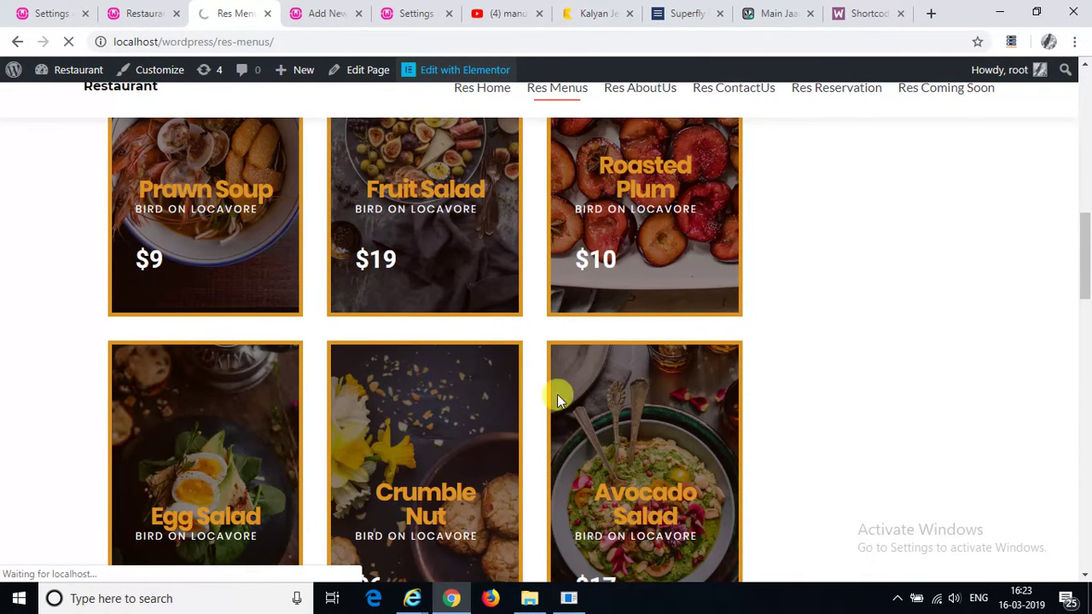
{"action": "left_click", "coordinate": [570, 599]}
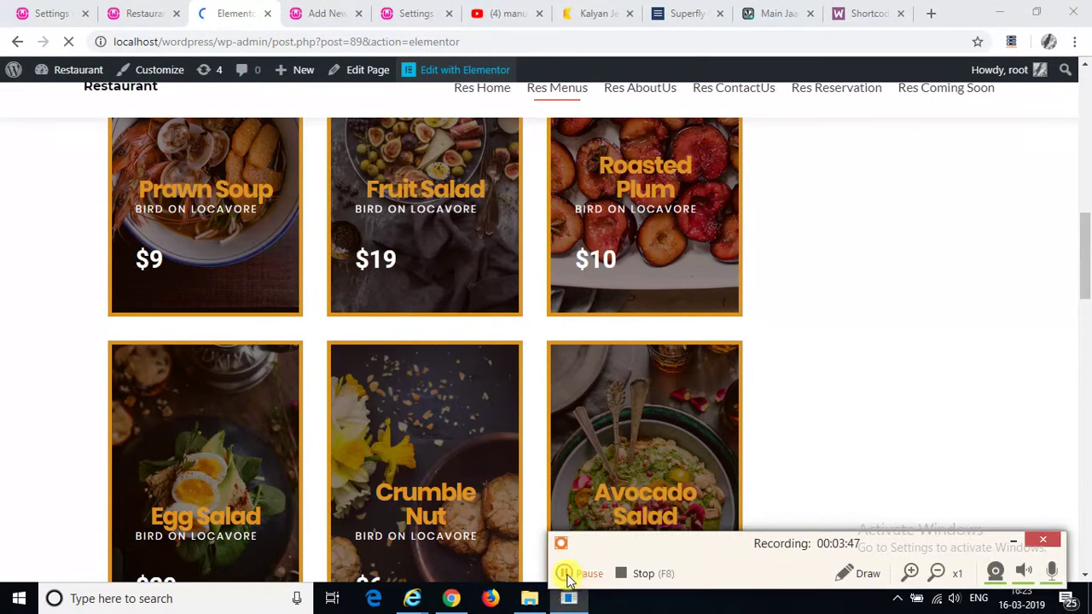
{"action": "left_click", "coordinate": [566, 573]}
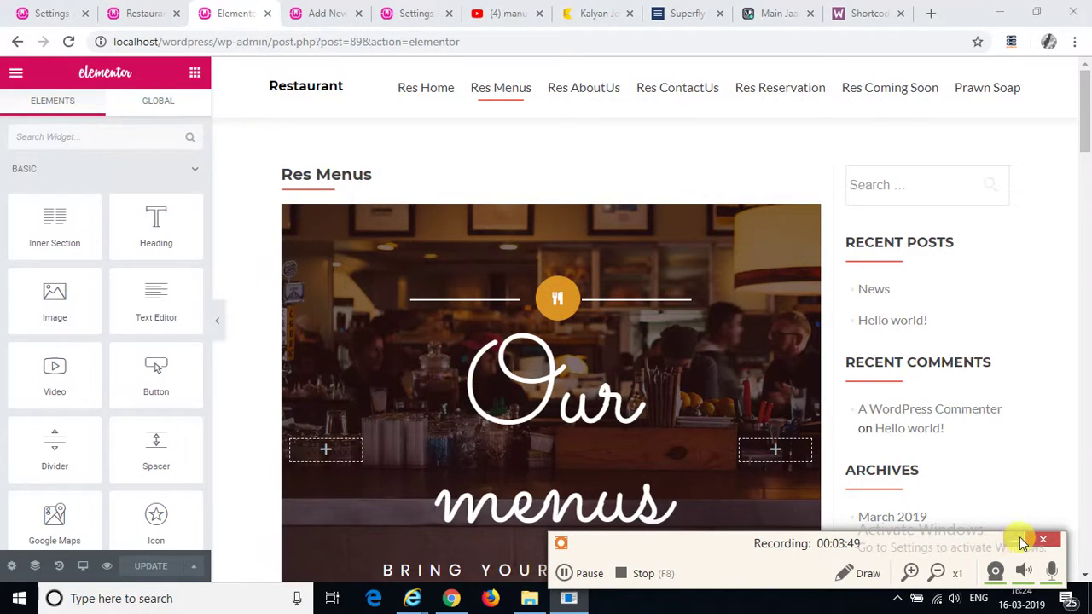
Step: Link the Prawn Soup card's heading to the copied Prawn Soap page address and update the Res Menus page
{"action": "left_click_drag", "start_coordinate": [1085, 111], "coordinate": [1085, 296]}
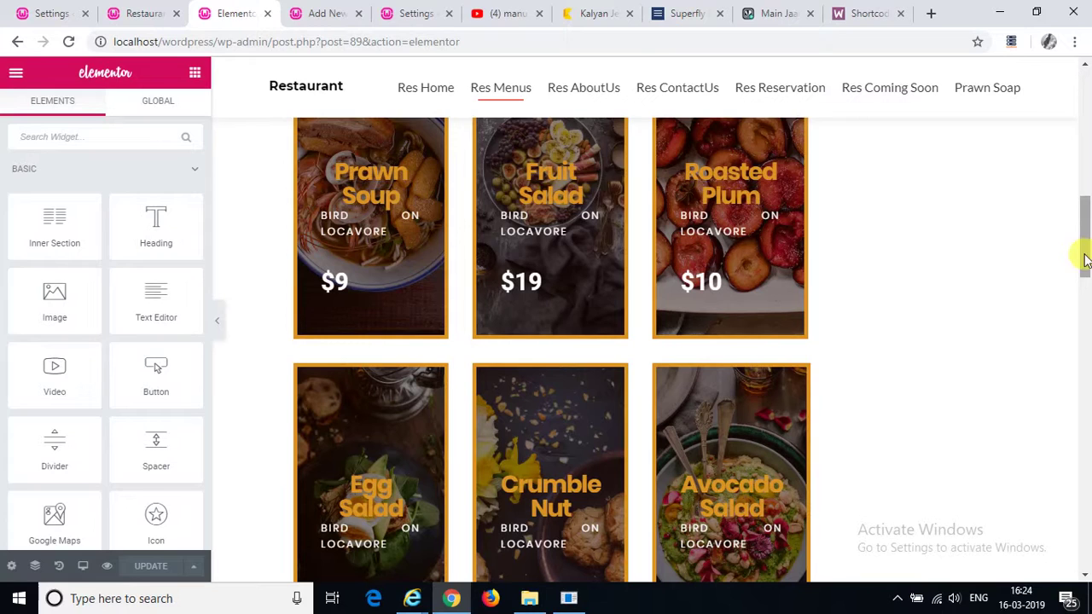
{"action": "left_click", "coordinate": [372, 195]}
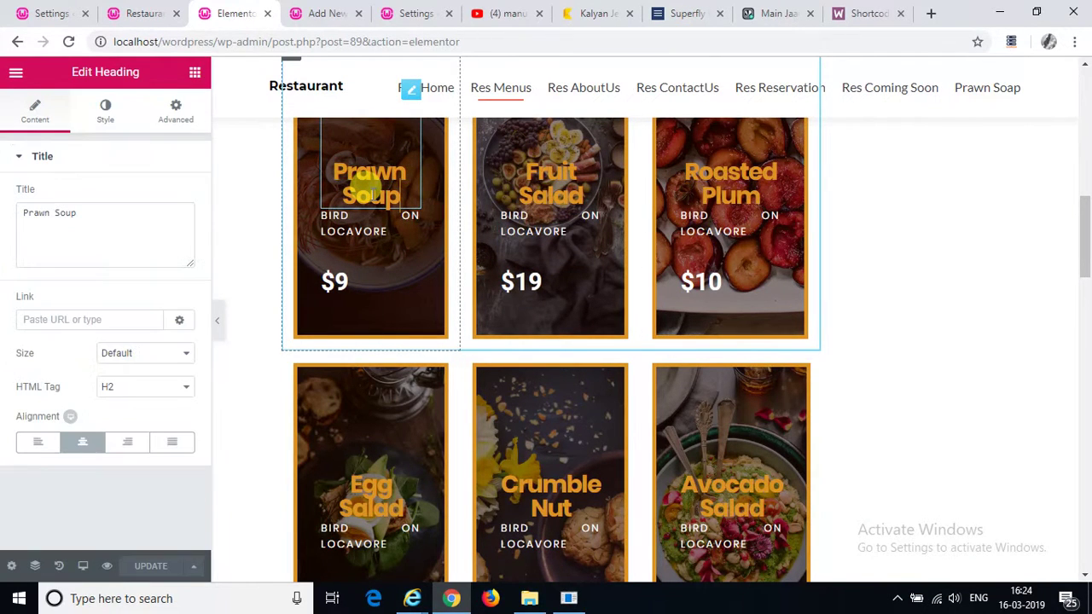
{"action": "left_click", "coordinate": [145, 318]}
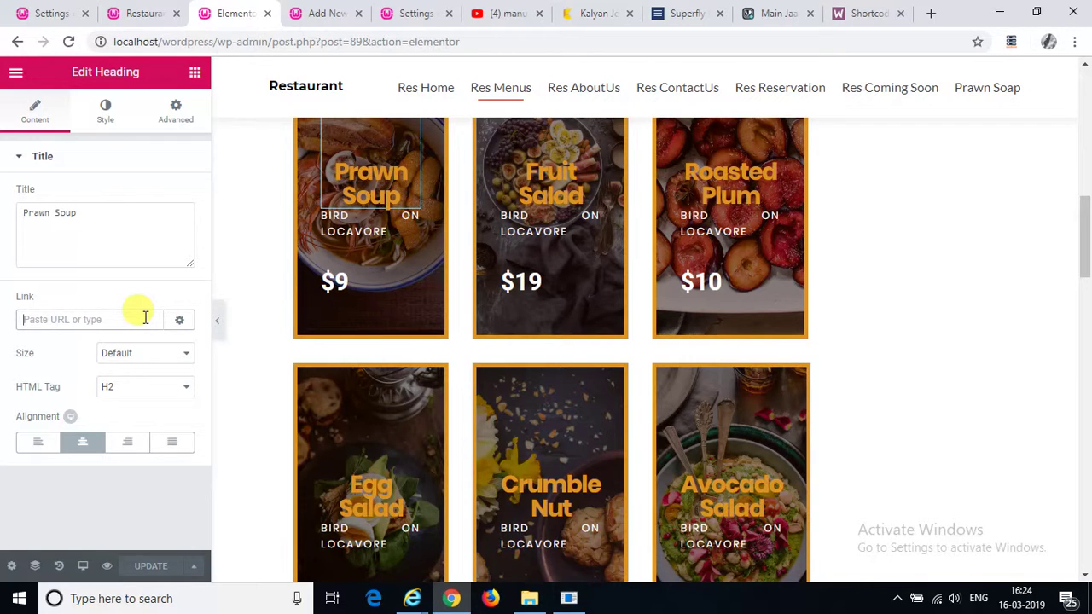
{"action": "key", "text": "ctrl+v"}
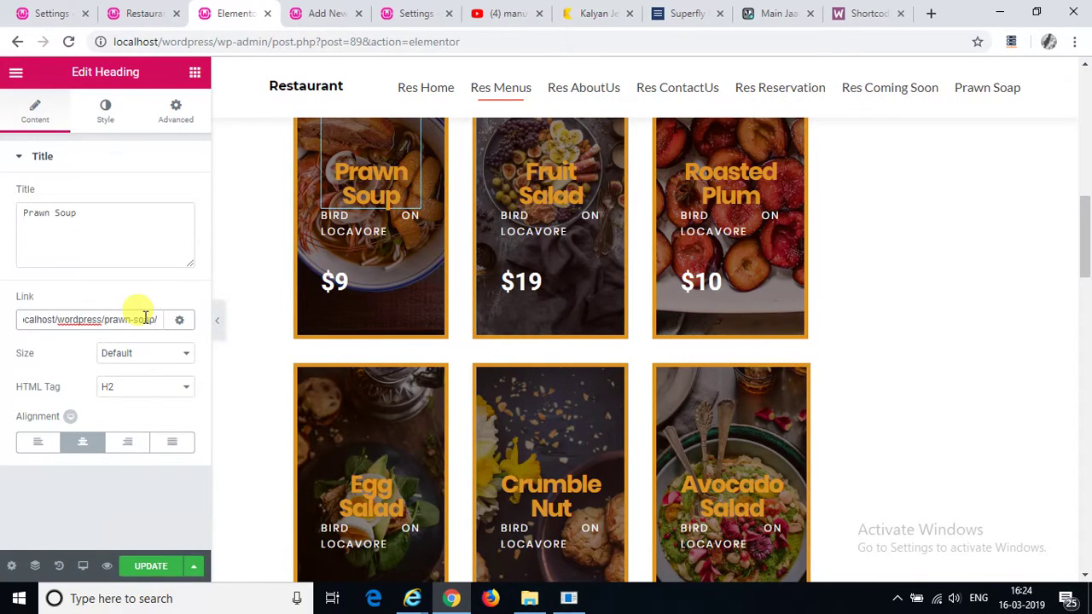
{"action": "left_click", "coordinate": [152, 567]}
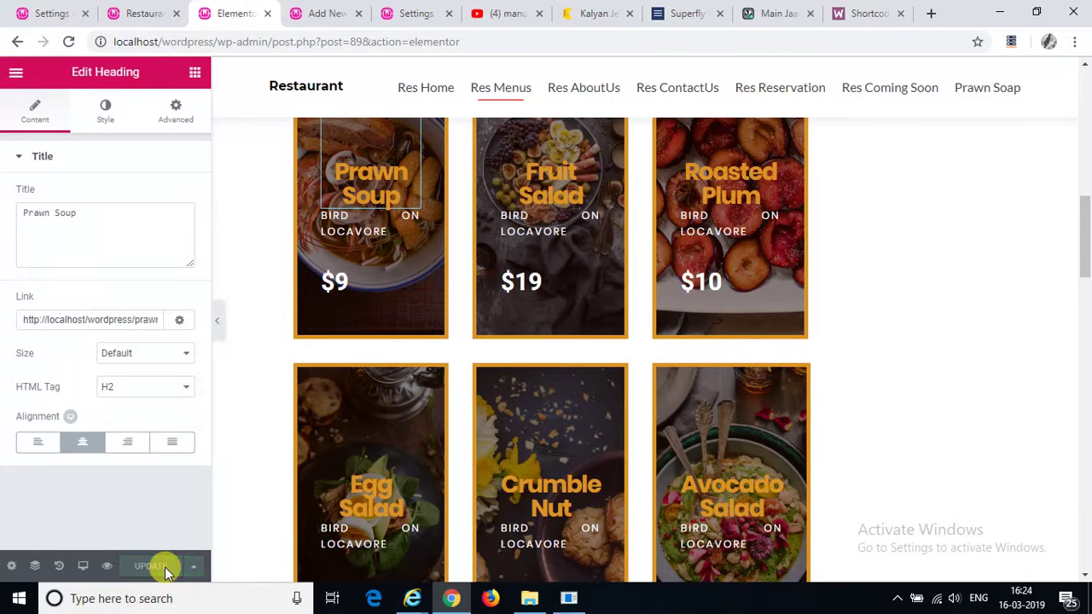
Step: Replace the product name in the Prawn Soap page's cart button shortcode with the page title "Prawn Soap"
{"action": "left_click", "coordinate": [324, 9]}
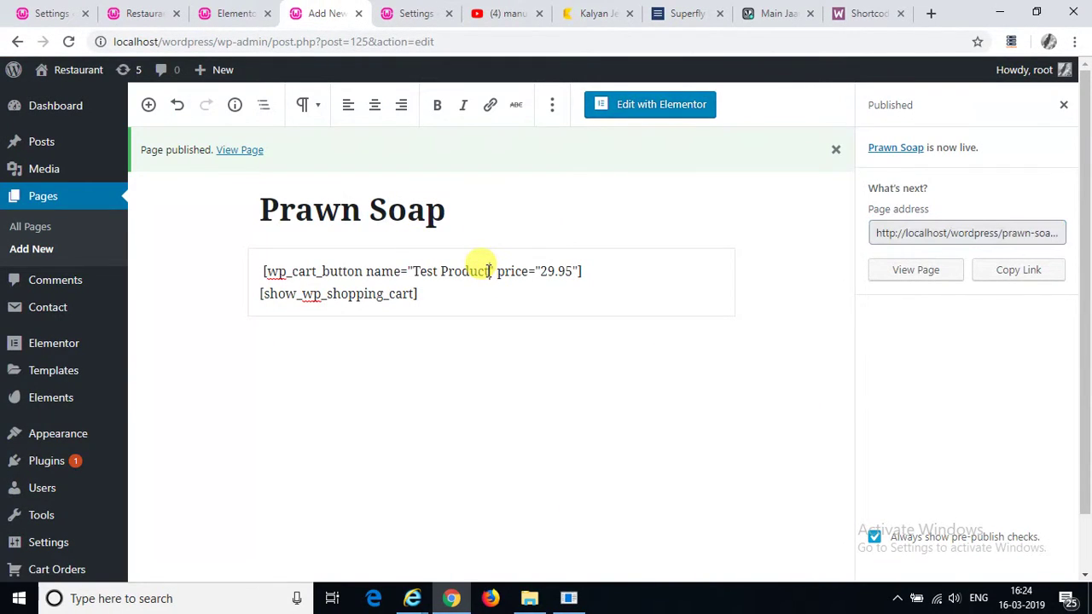
{"action": "left_click_drag", "start_coordinate": [445, 209], "coordinate": [243, 216]}
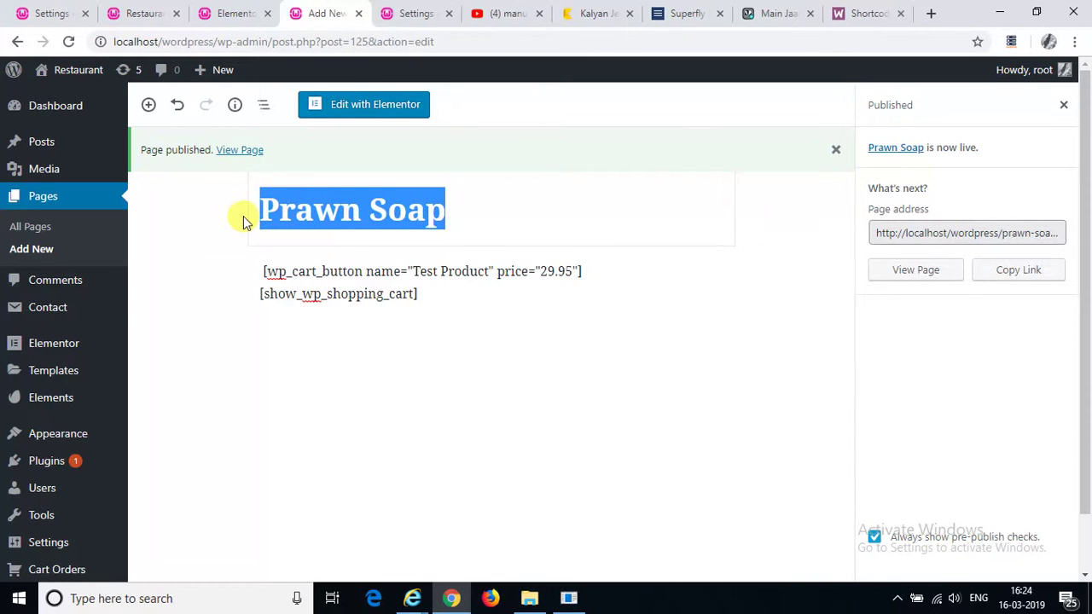
{"action": "left_click", "coordinate": [491, 270]}
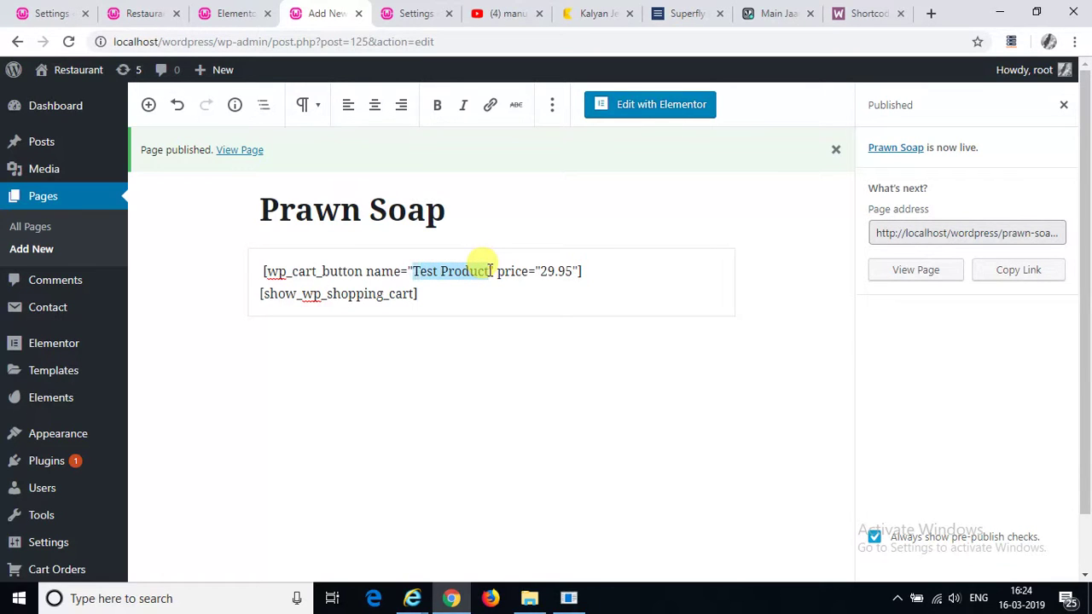
{"action": "key", "text": "ctrl+v"}
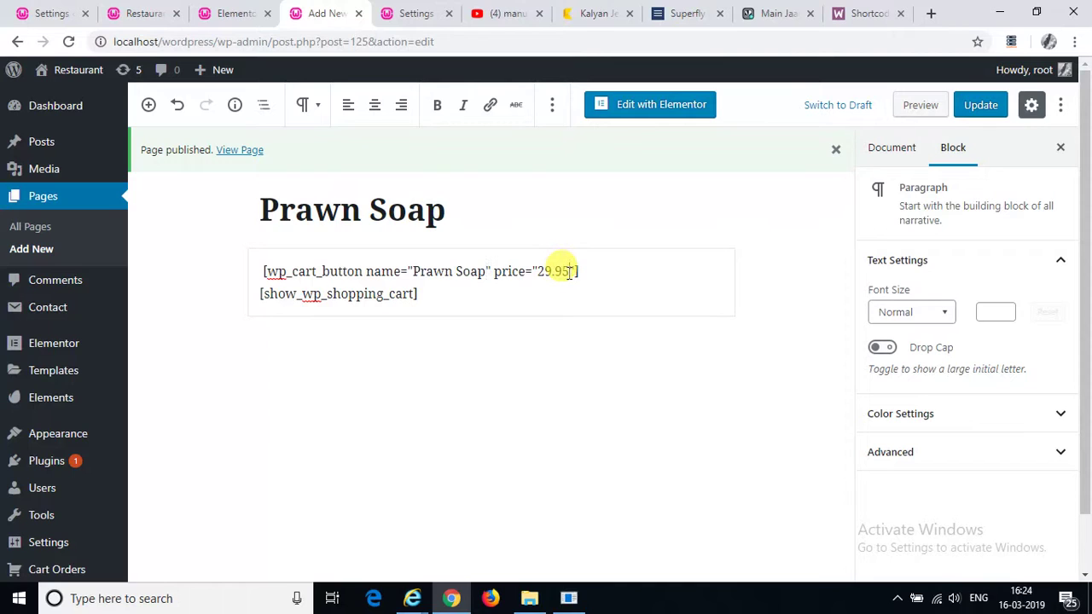
Step: Set the cart button shortcode's price to 10 and update the Prawn Soap page, returning to the Res Menus Elementor editor
{"action": "key", "text": "BackSpace"}
{"action": "key", "text": "BackSpace"}
{"action": "key", "text": "BackSpace"}
{"action": "key", "text": "BackSpace"}
{"action": "key", "text": "BackSpace"}
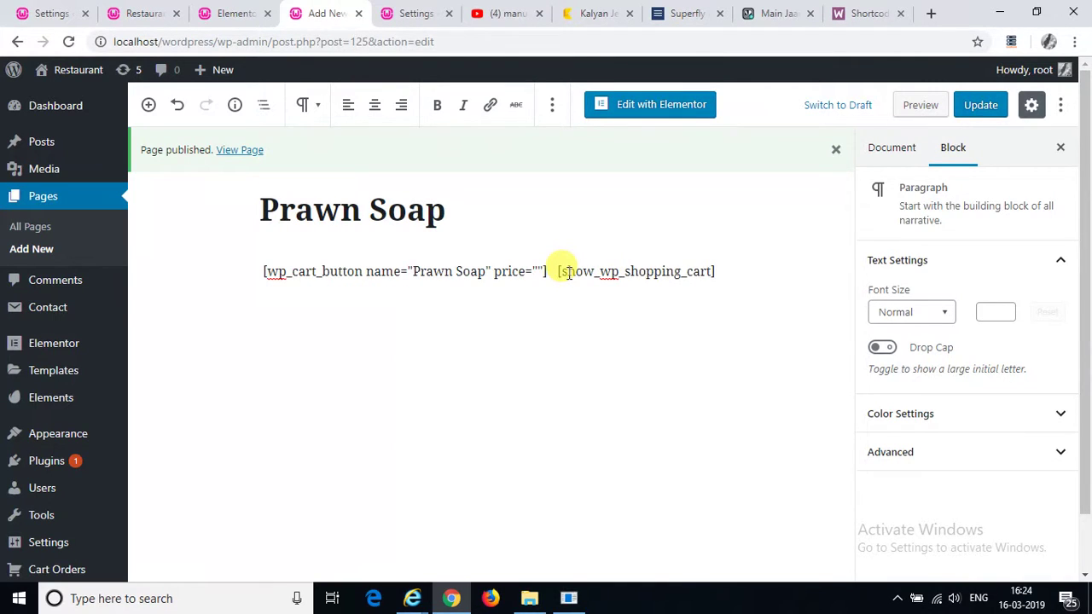
{"action": "type", "text": "10"}
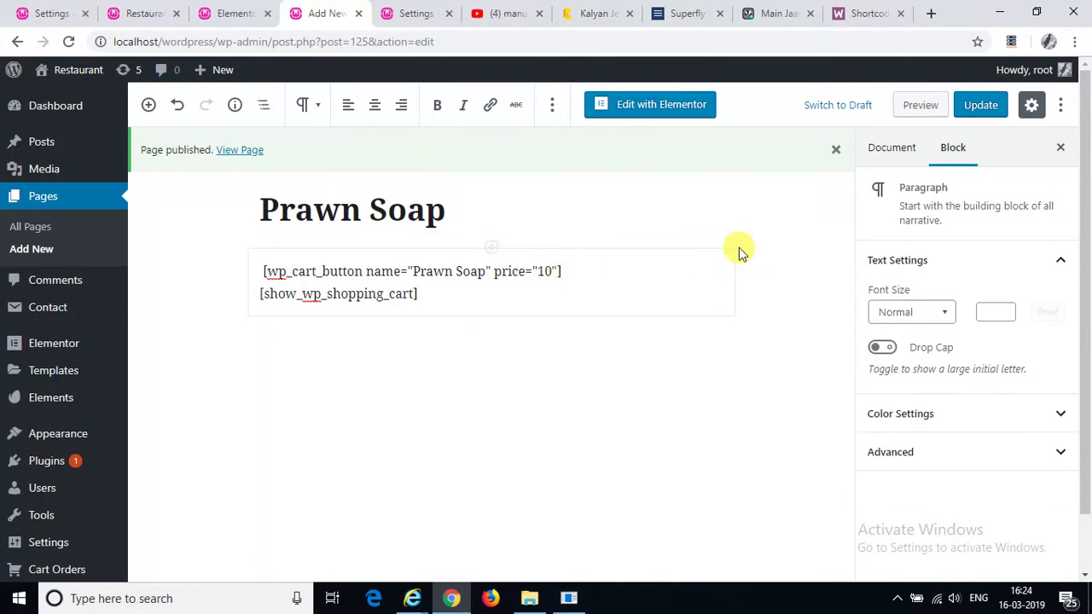
{"action": "left_click", "coordinate": [972, 106]}
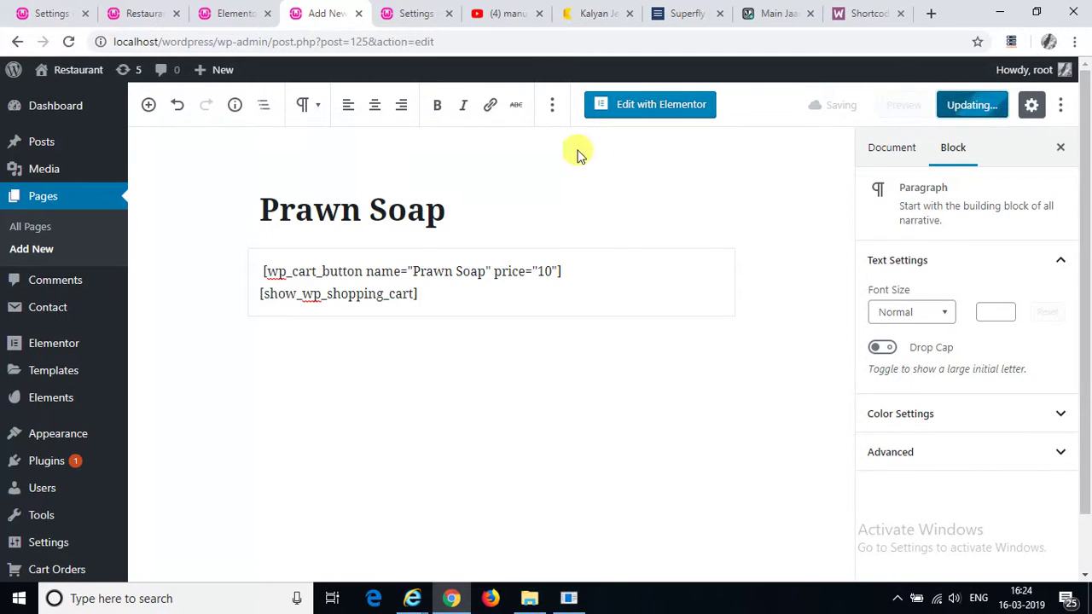
{"action": "left_click", "coordinate": [252, 7]}
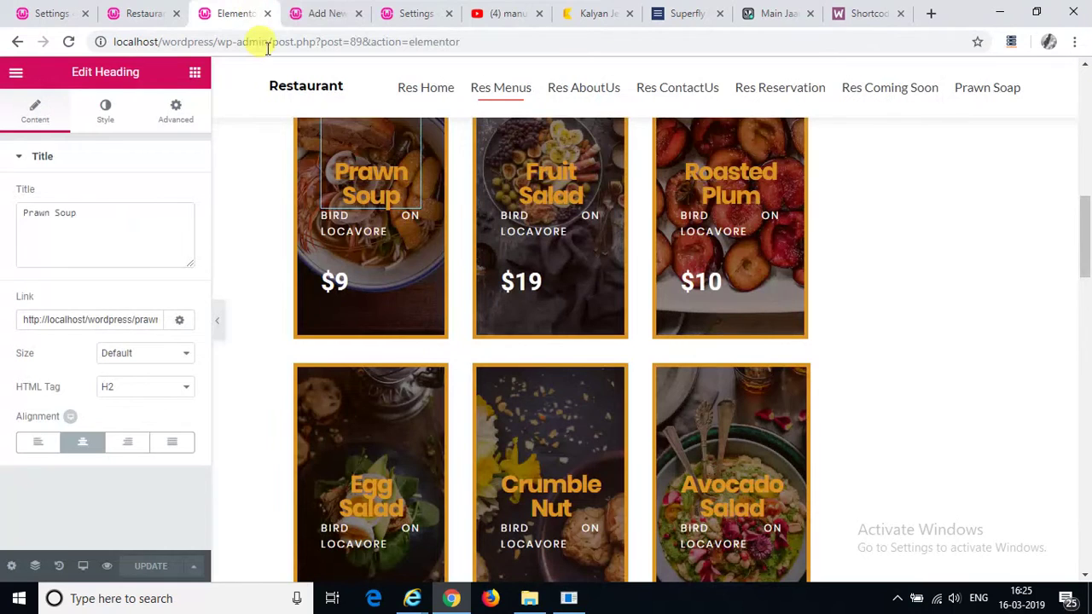
{"action": "left_click", "coordinate": [410, 15]}
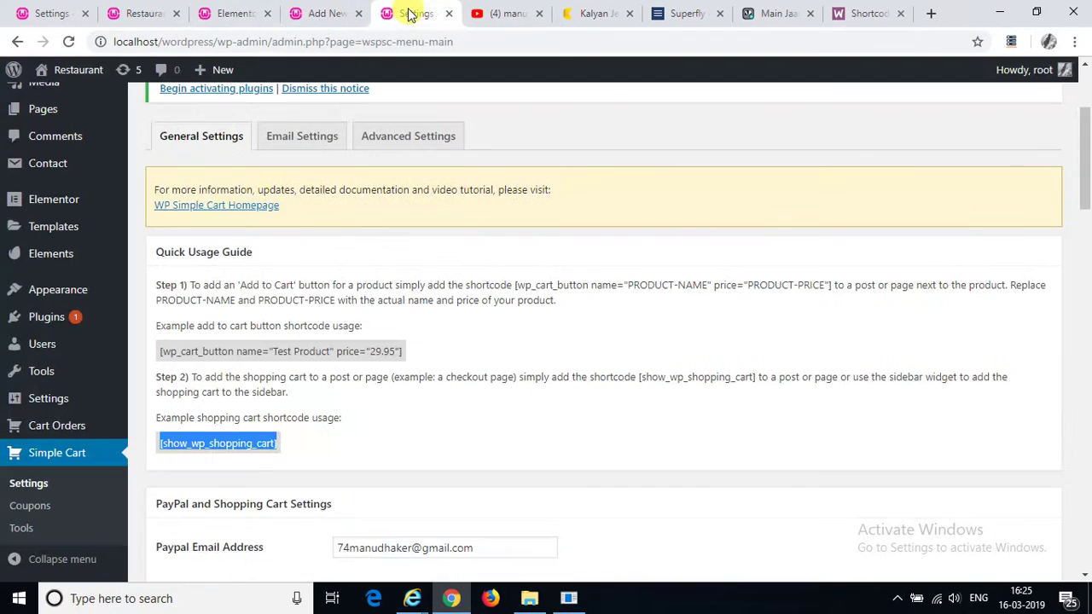
{"action": "left_click", "coordinate": [316, 9]}
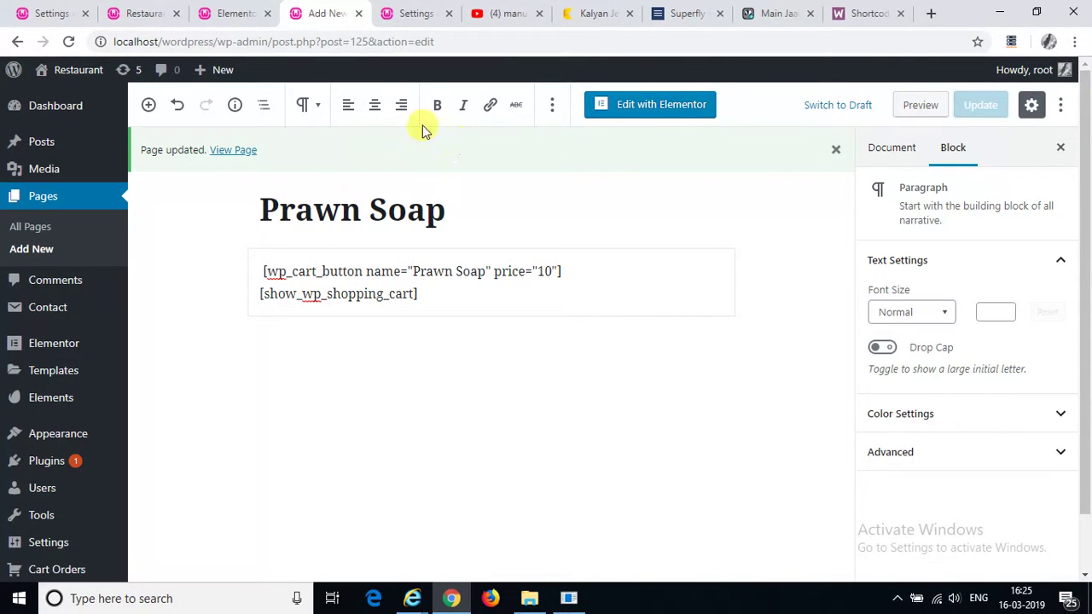
{"action": "left_click", "coordinate": [242, 7]}
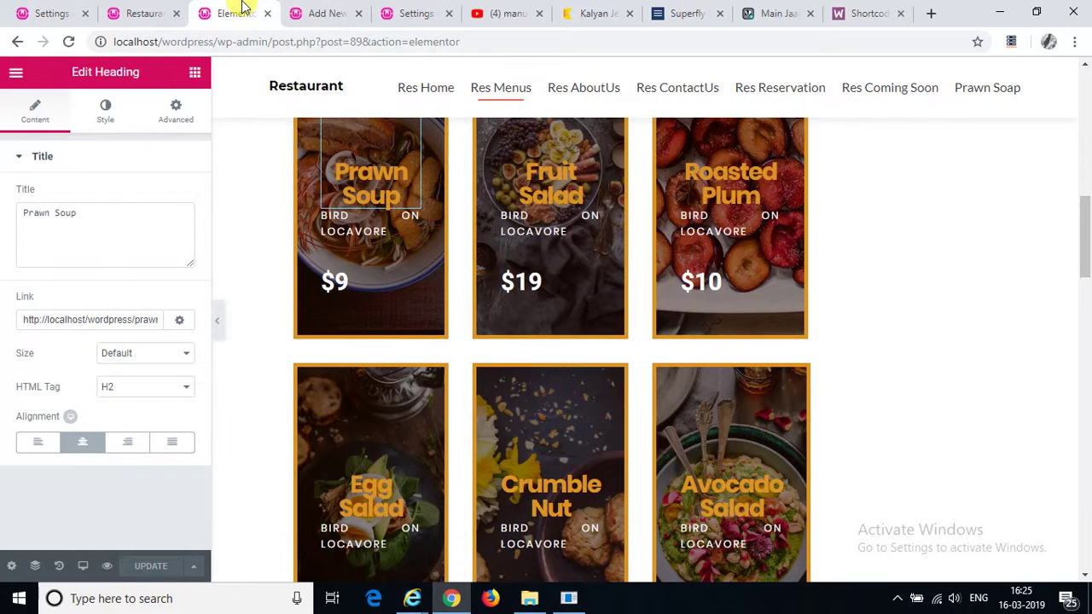
{"action": "left_click", "coordinate": [316, 10]}
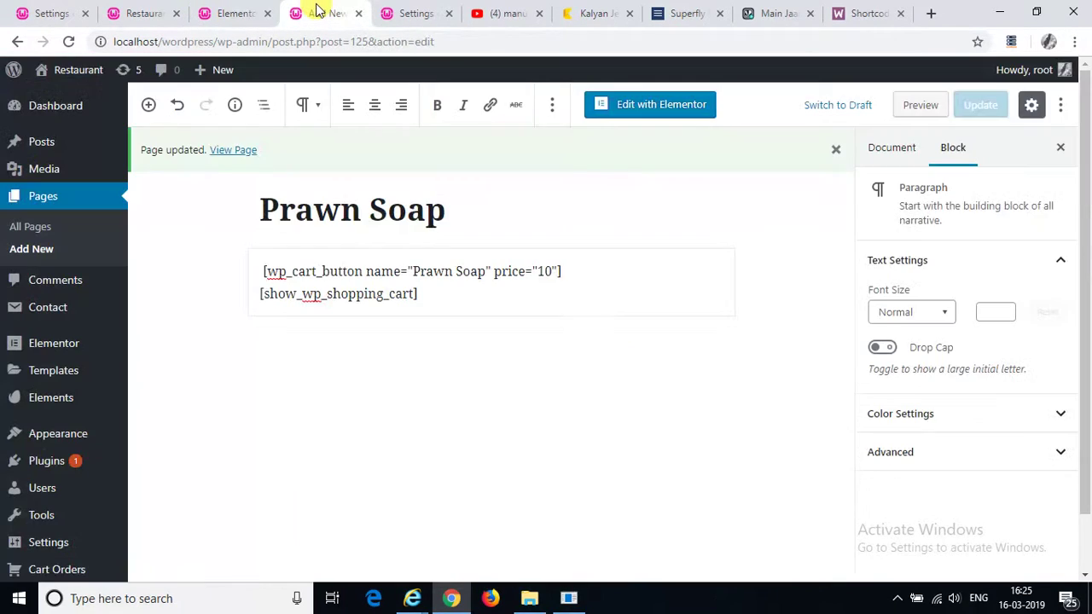
Step: Open the Restaurant site's live front end in a new browser tab, keeping the Prawn Soap page editor open
{"action": "mouse_move", "coordinate": [78, 85]}
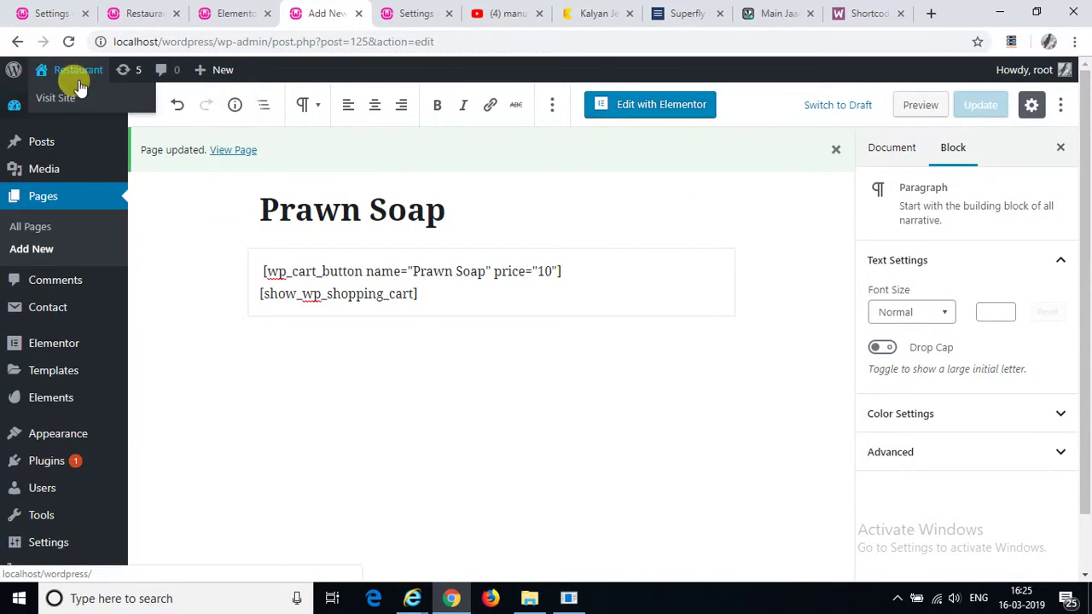
{"action": "right_click", "coordinate": [76, 99]}
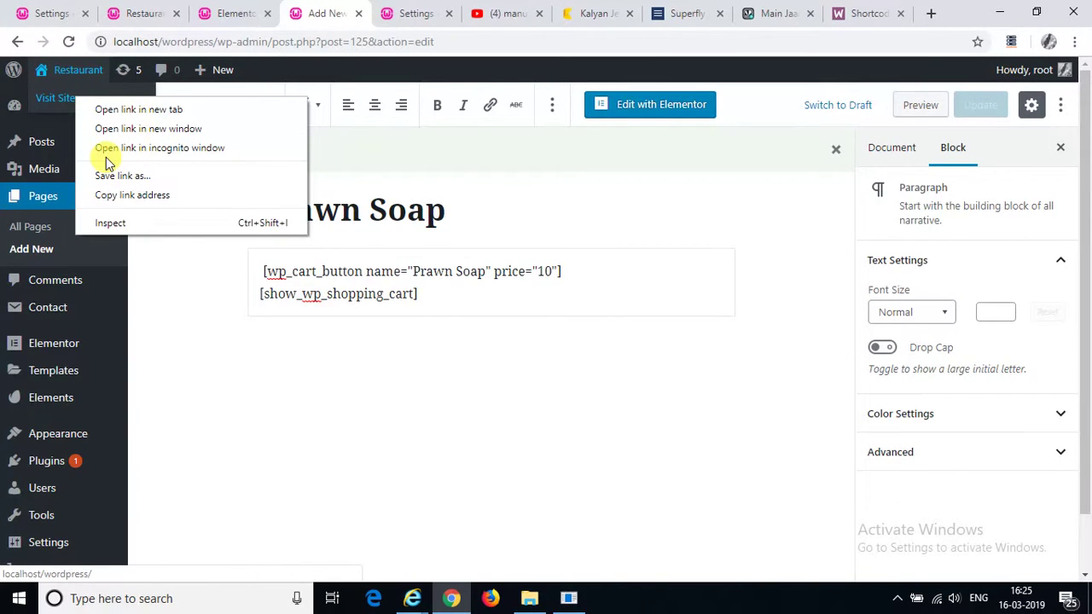
{"action": "left_click", "coordinate": [118, 111]}
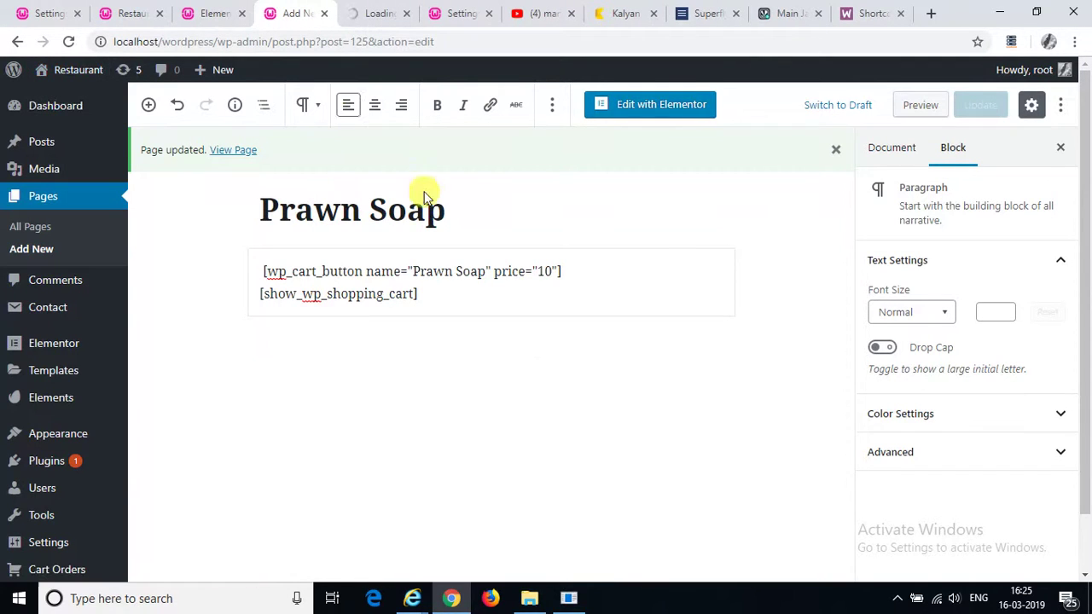
{"action": "left_click", "coordinate": [568, 598]}
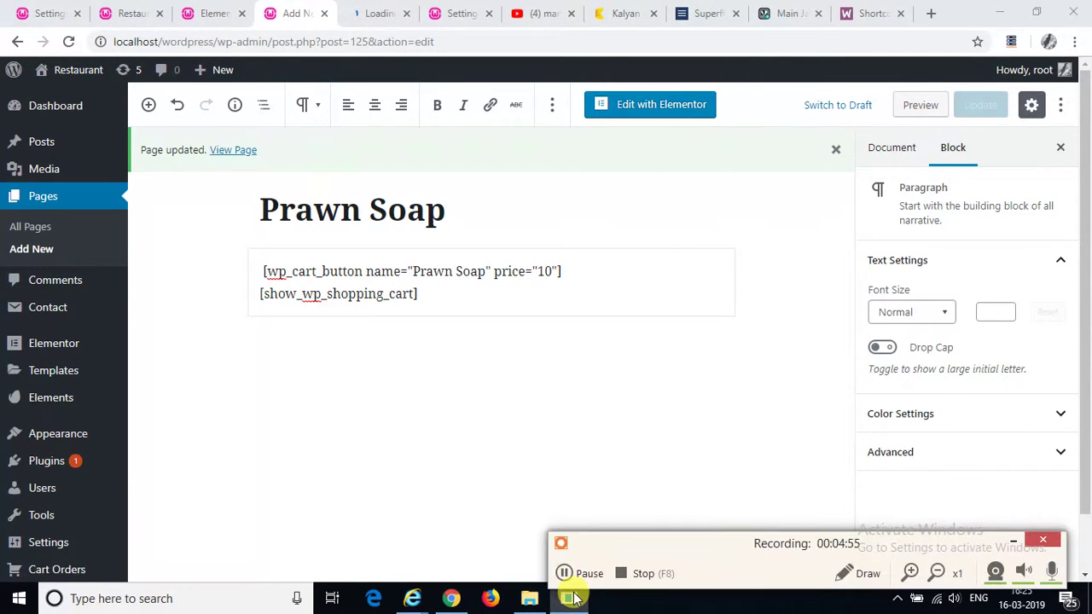
{"action": "left_click", "coordinate": [565, 574]}
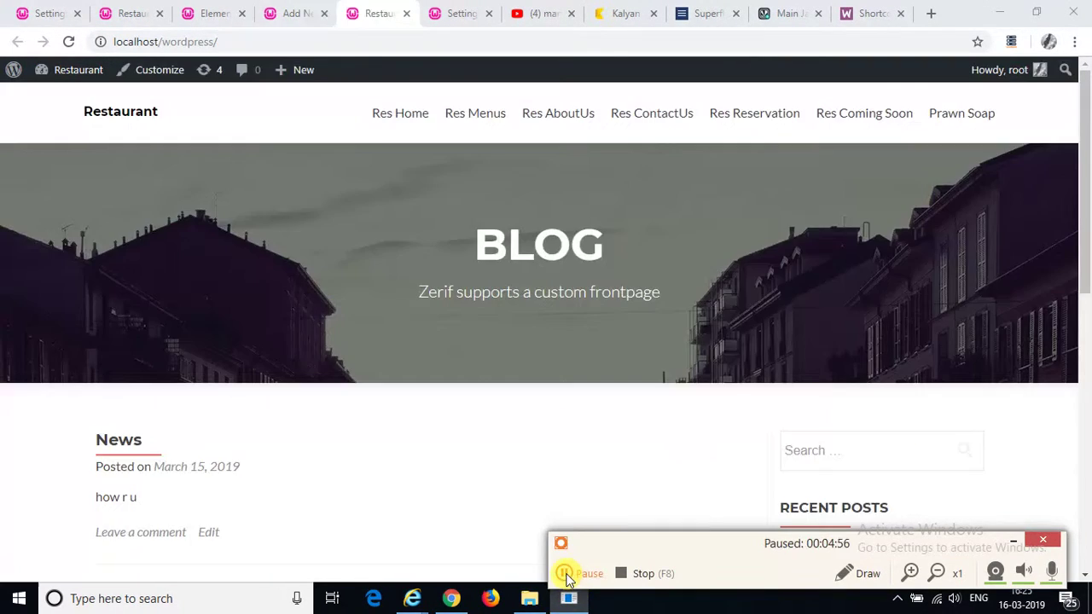
{"action": "left_click", "coordinate": [565, 573]}
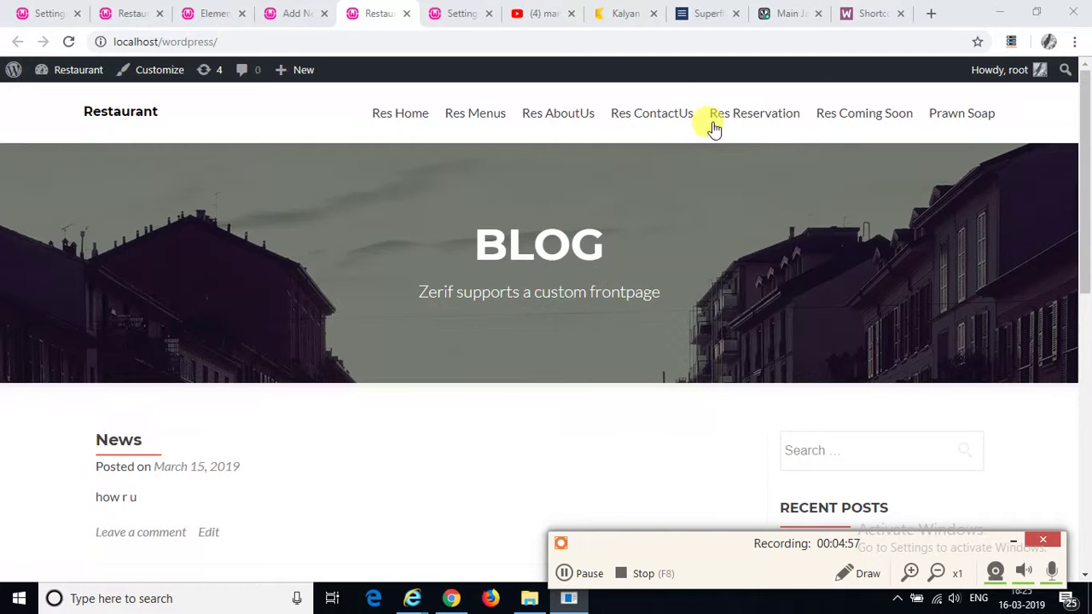
Step: Go to the live Res Menus page and follow the Prawn Soup card's heading link to its order page
{"action": "left_click", "coordinate": [482, 118]}
{"action": "scroll", "coordinate": [609, 426], "scroll_direction": "down", "scroll_amount": 9}
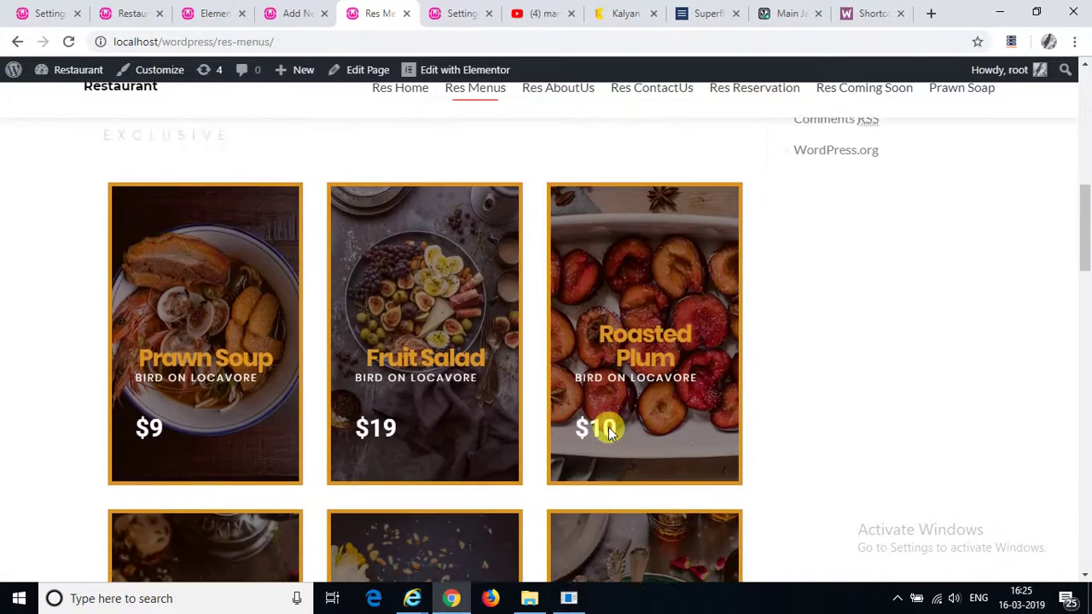
{"action": "scroll", "coordinate": [601, 423], "scroll_direction": "down", "scroll_amount": 1}
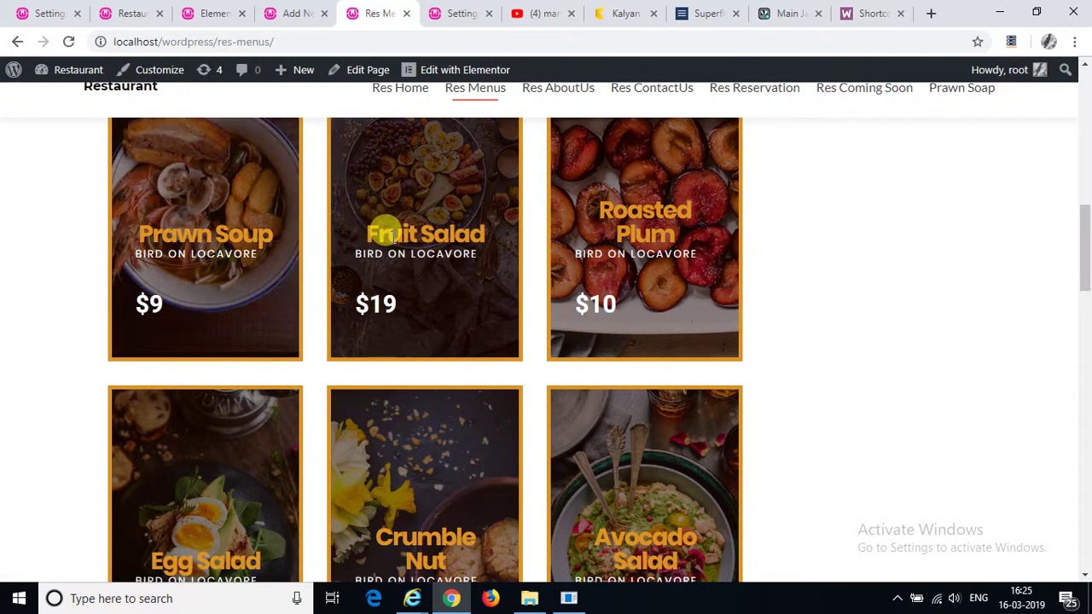
{"action": "left_click", "coordinate": [209, 239]}
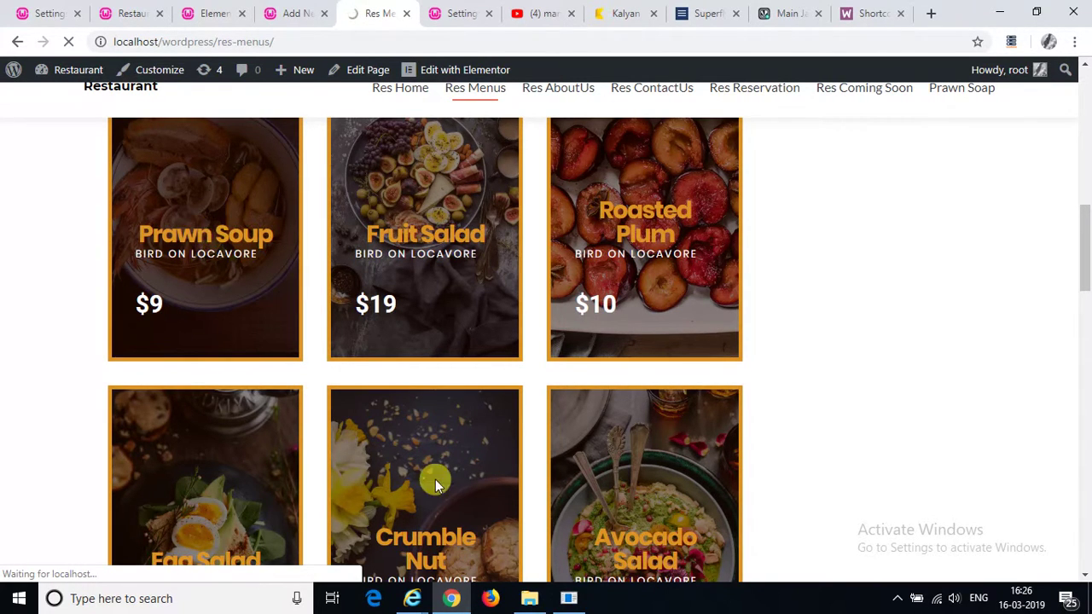
{"action": "left_click", "coordinate": [569, 602]}
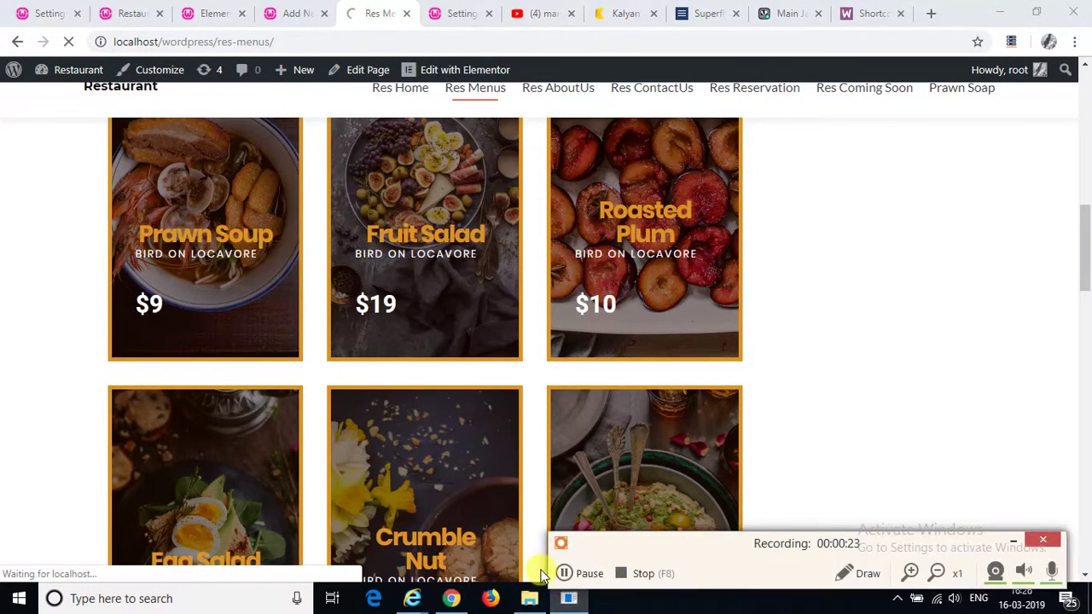
{"action": "left_click", "coordinate": [563, 575]}
{"action": "left_click", "coordinate": [563, 575]}
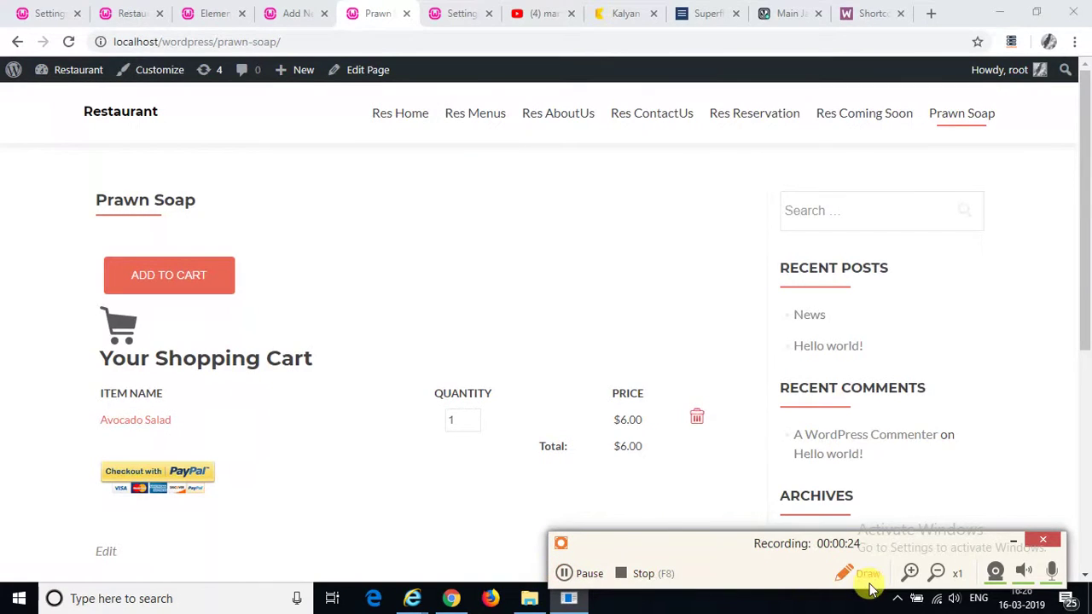
{"action": "left_click", "coordinate": [1019, 541]}
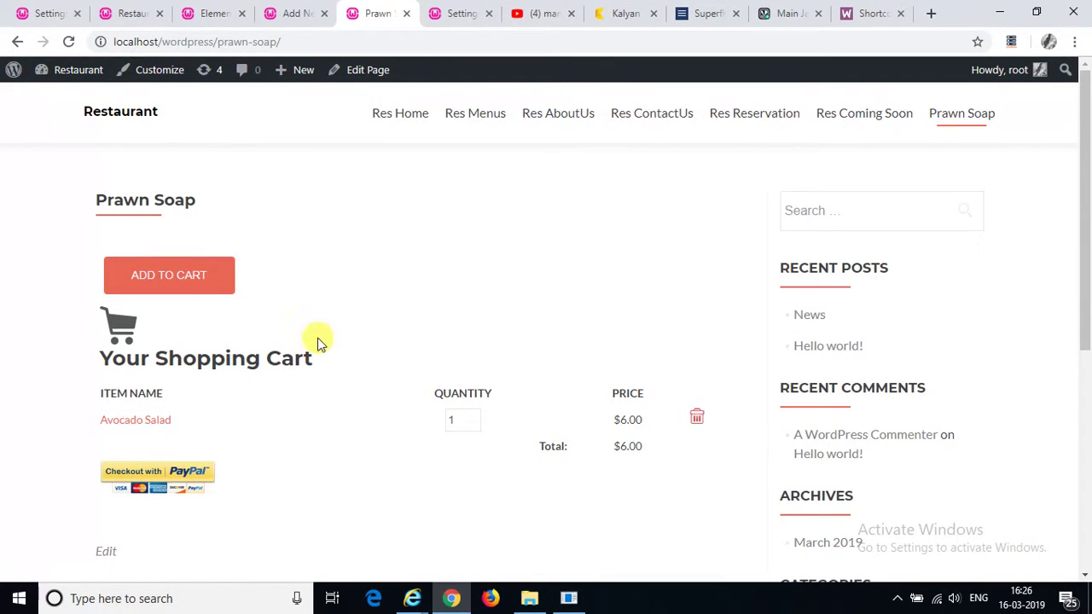
Step: Remove Avocado Salad from the shopping cart and add Prawn Soap to it
{"action": "left_click", "coordinate": [464, 420]}
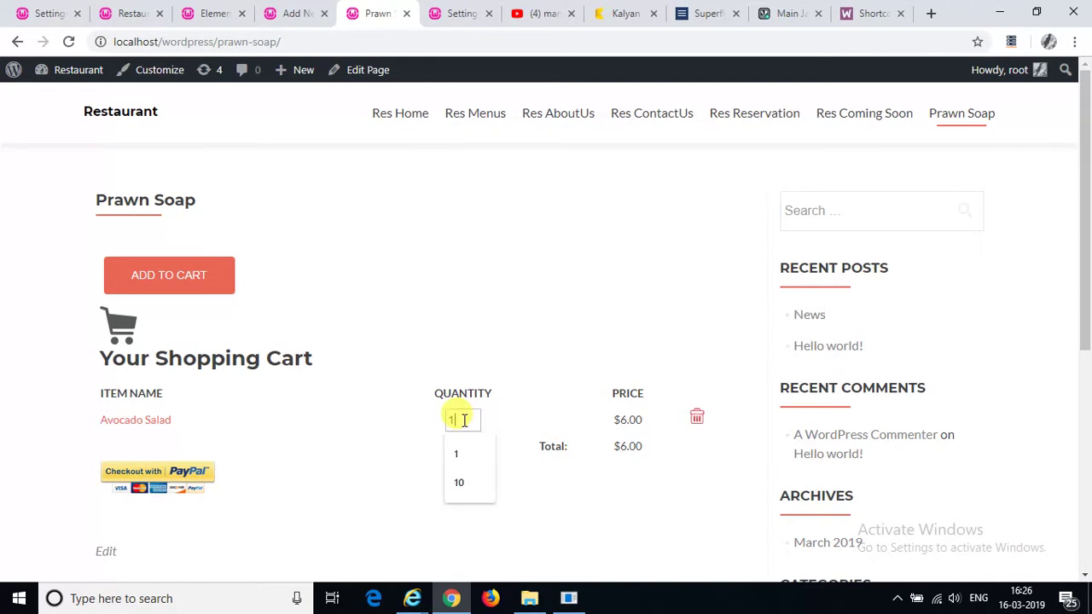
{"action": "left_click", "coordinate": [697, 421]}
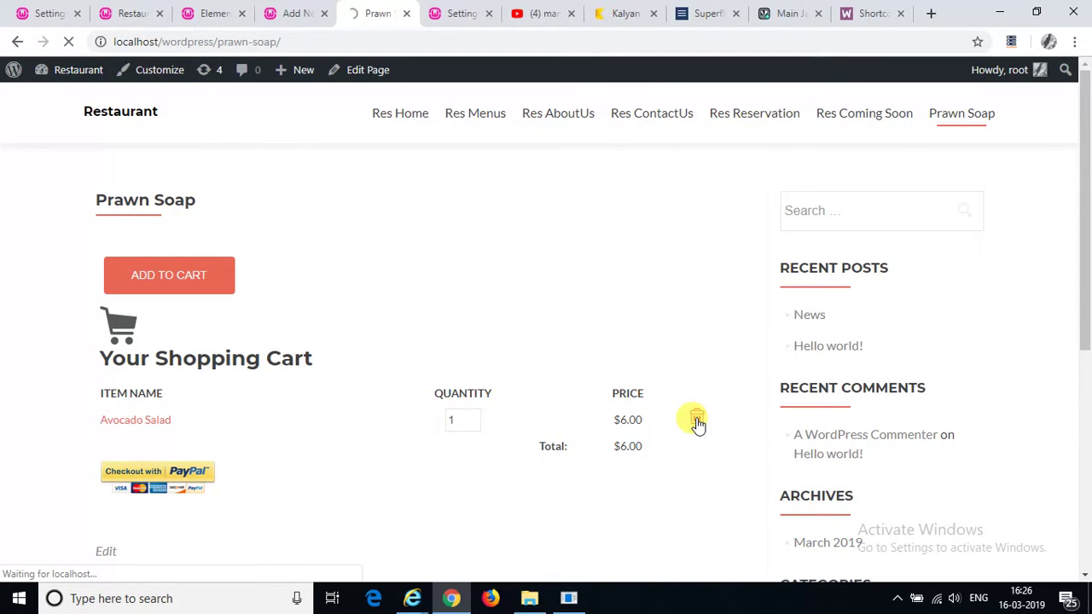
{"action": "left_click", "coordinate": [215, 284]}
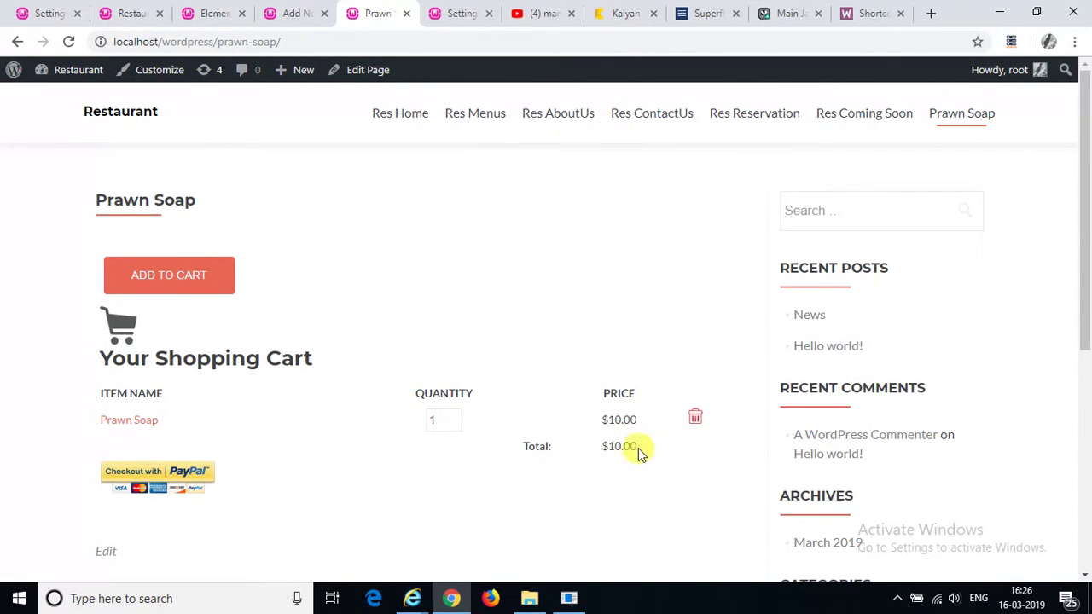
Step: Set the Prawn Soap quantity in the shopping cart to 10
{"action": "left_click", "coordinate": [441, 420]}
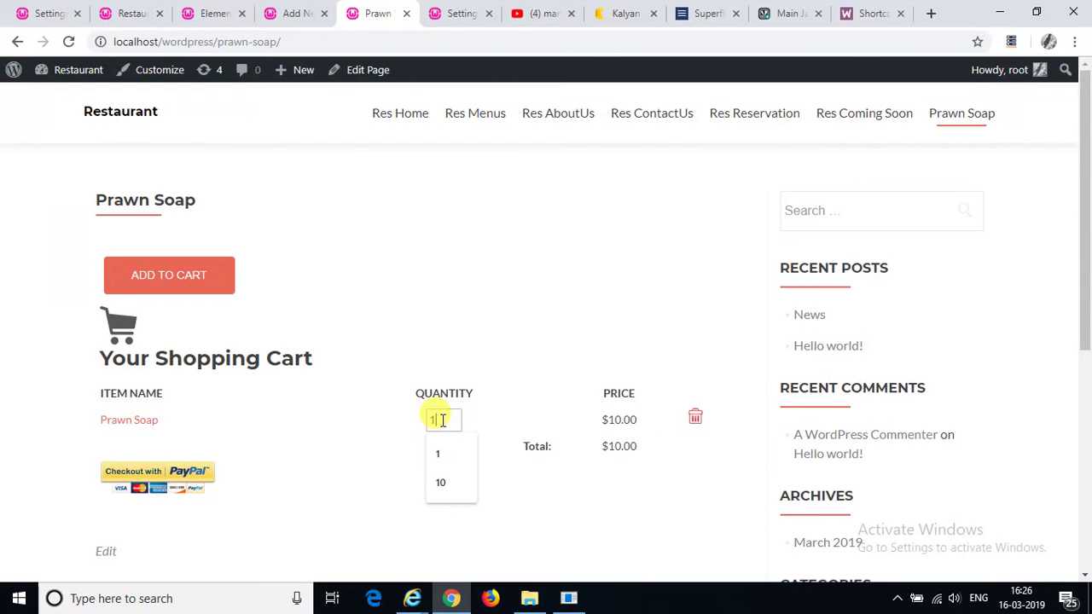
{"action": "left_click", "coordinate": [441, 484]}
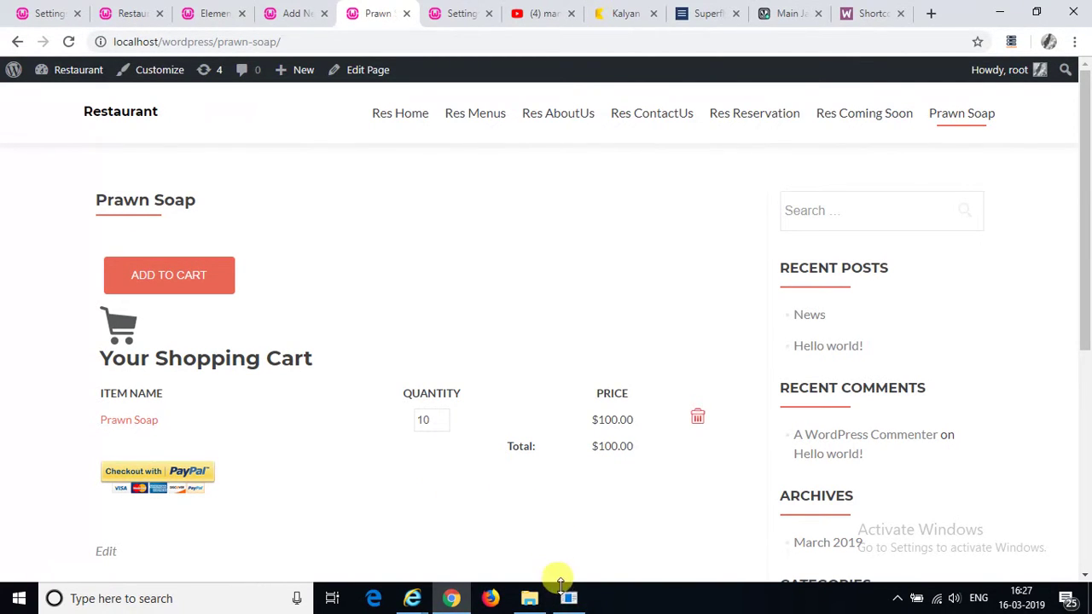
{"action": "mouse_move", "coordinate": [565, 594]}
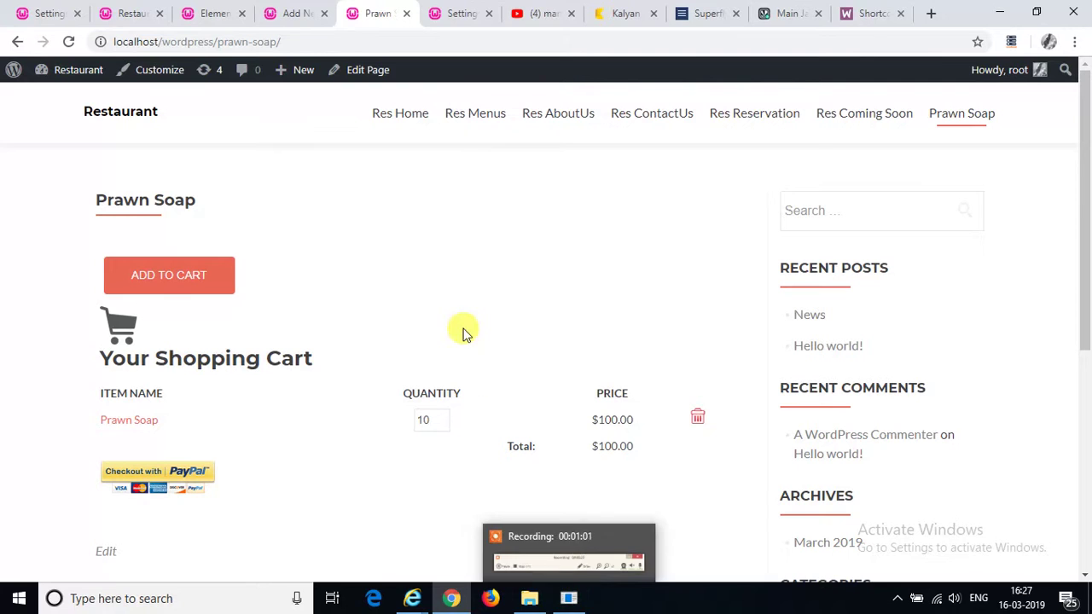
Step: Change the price in the Prawn Soap page's cart button shortcode to 9 and update the page
{"action": "left_click", "coordinate": [284, 8]}
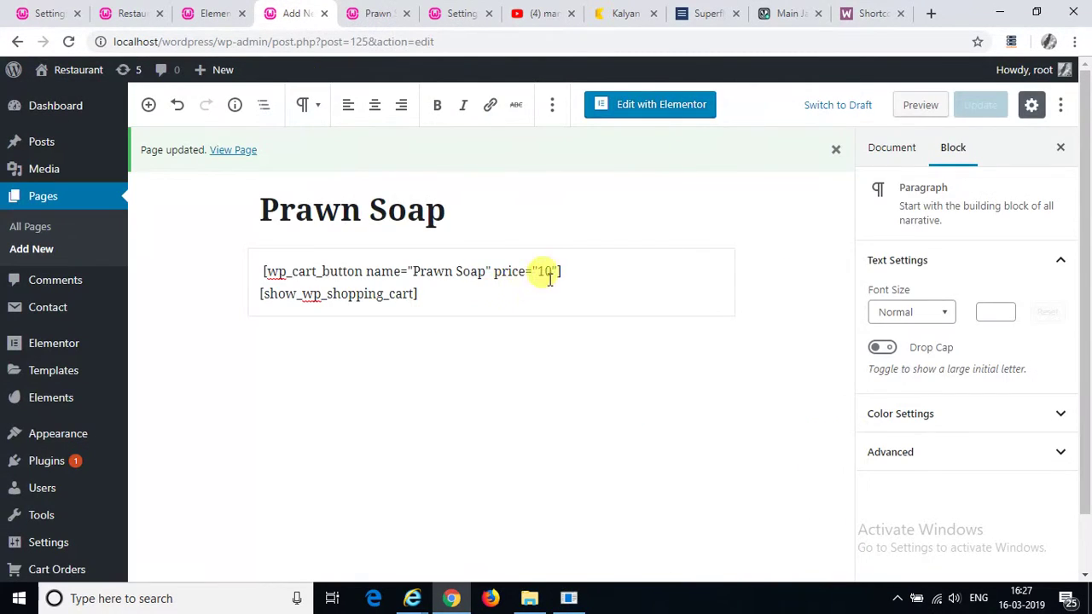
{"action": "key", "text": "BackSpace"}
{"action": "key", "text": "BackSpace"}
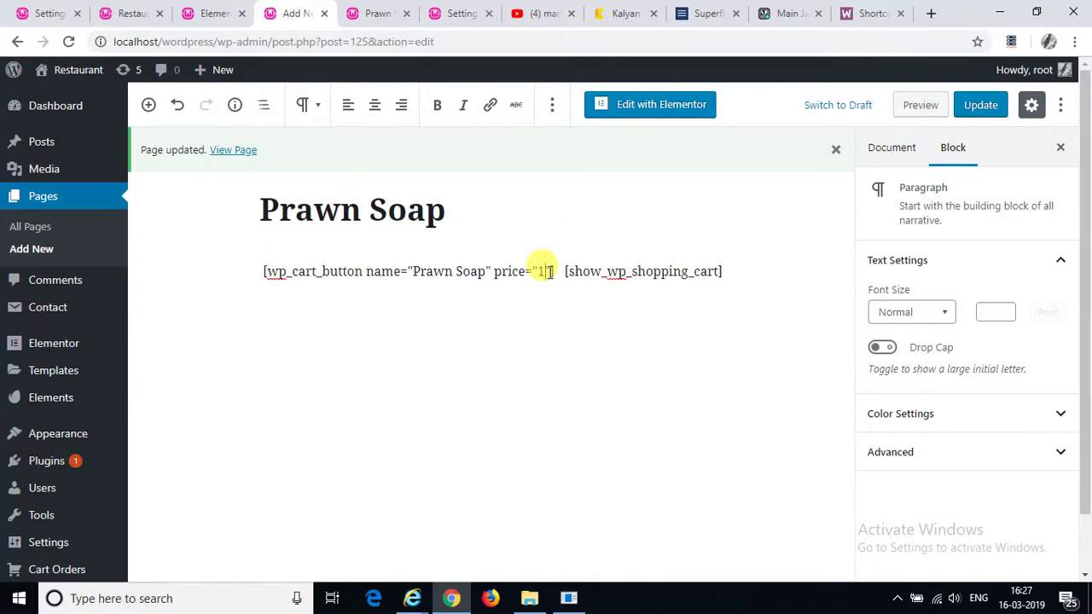
{"action": "type", "text": "9"}
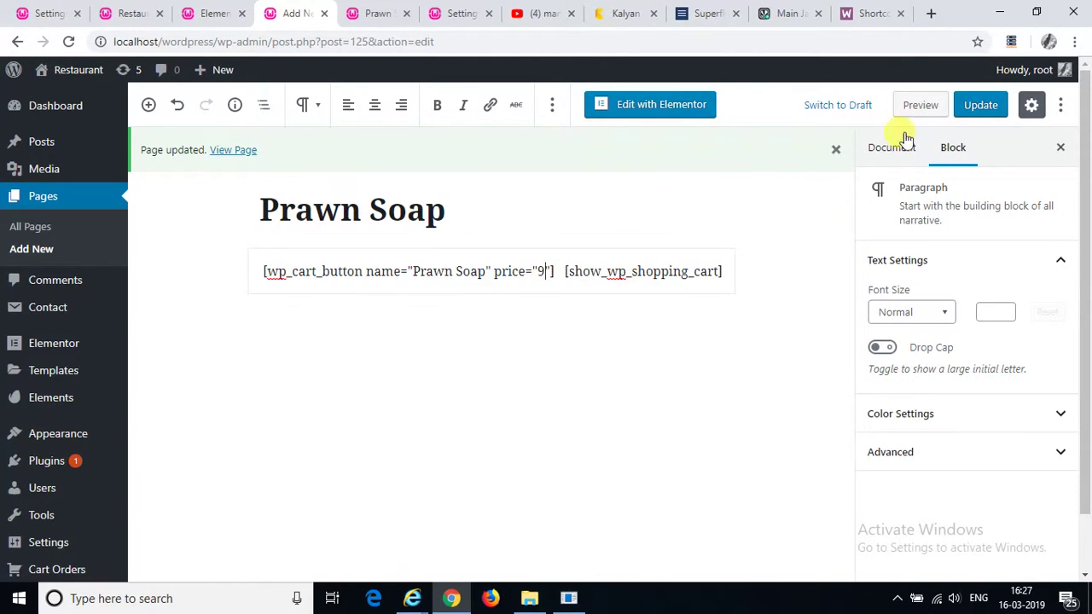
{"action": "left_click", "coordinate": [960, 106]}
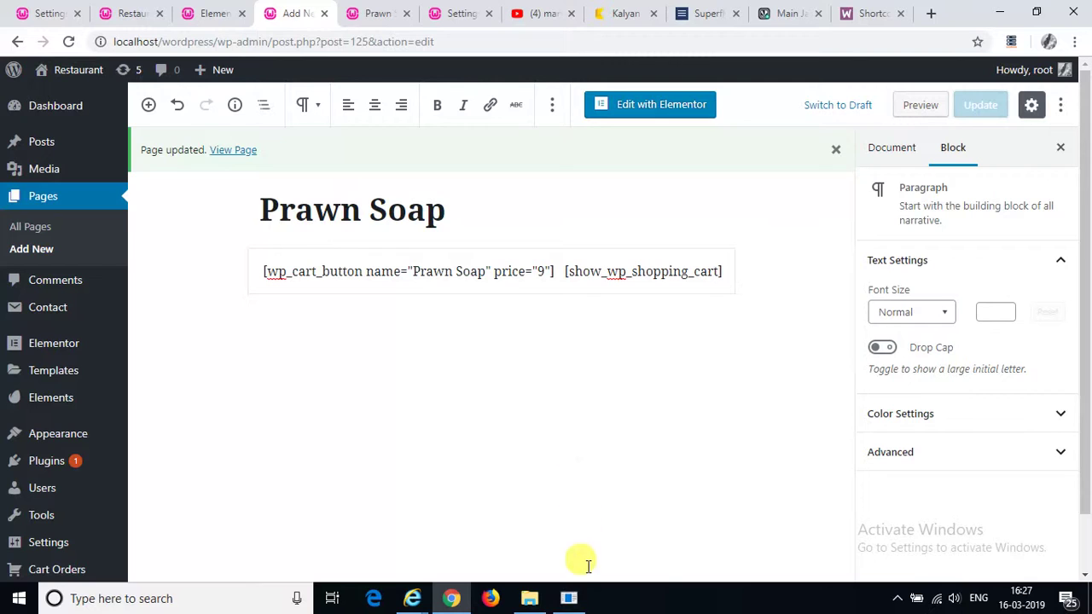
{"action": "left_click", "coordinate": [570, 600]}
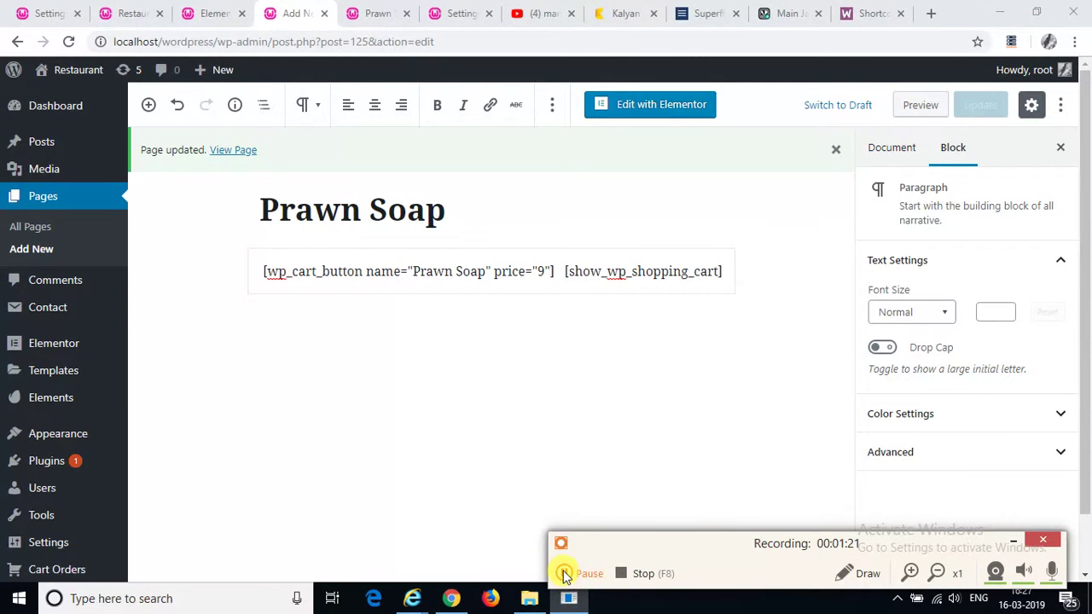
{"action": "left_click", "coordinate": [564, 574]}
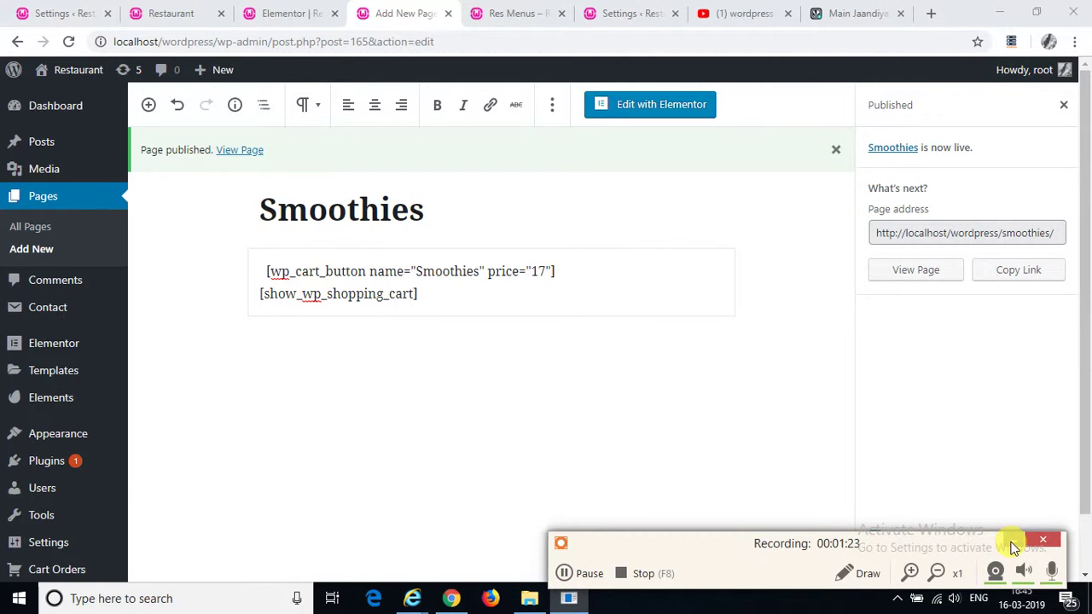
Step: Reload the live Res Menus page and look over its dish cards and the site's navigation menu
{"action": "left_click", "coordinate": [496, 9]}
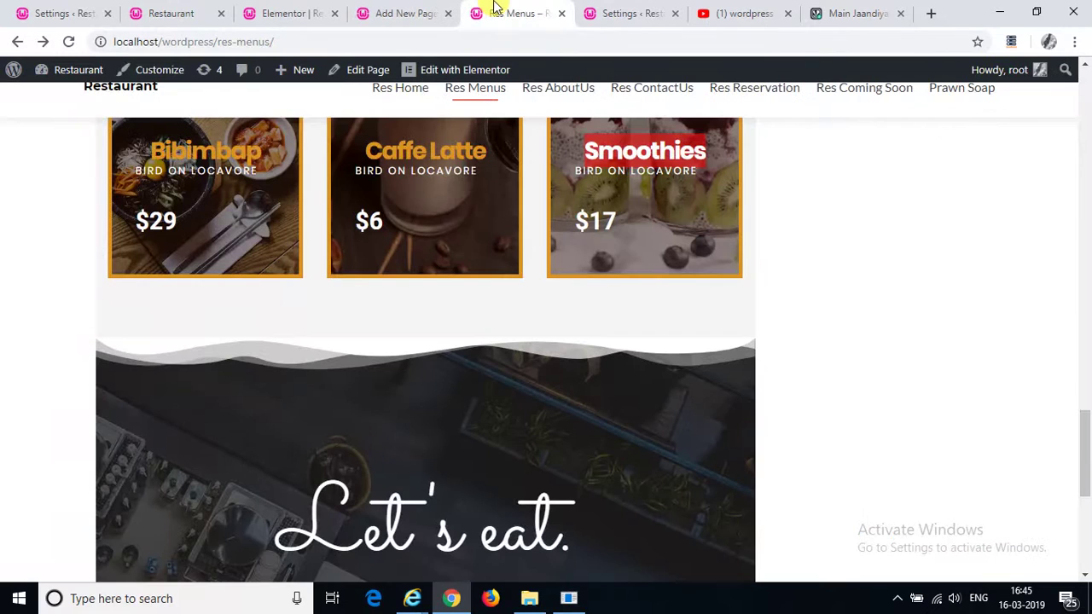
{"action": "left_click", "coordinate": [67, 43]}
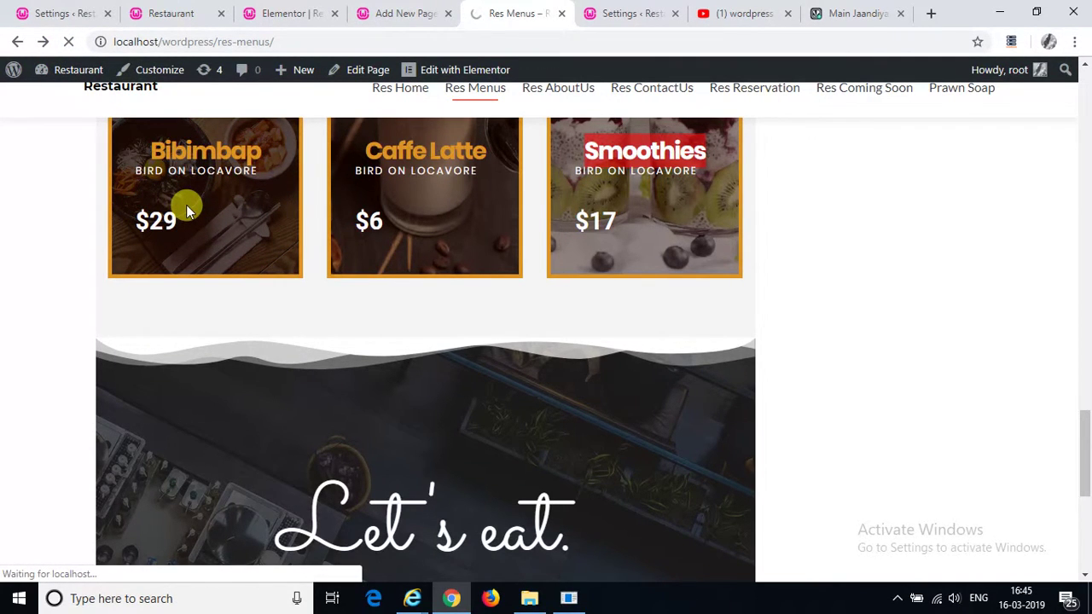
{"action": "scroll", "coordinate": [187, 209], "scroll_direction": "up", "scroll_amount": 6}
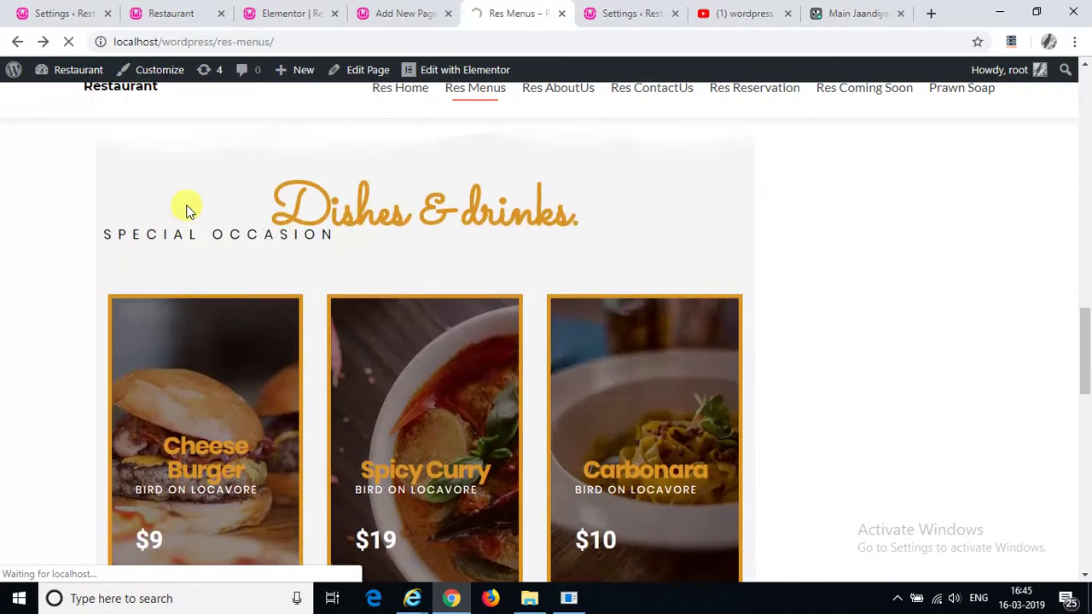
{"action": "scroll", "coordinate": [187, 209], "scroll_direction": "down", "scroll_amount": 4}
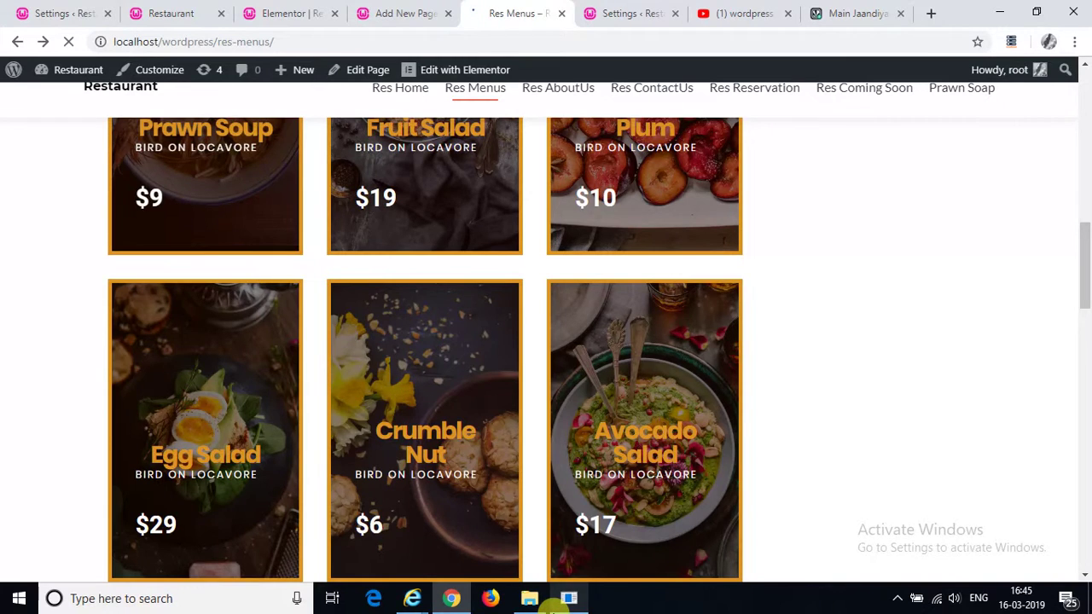
{"action": "left_click", "coordinate": [559, 602]}
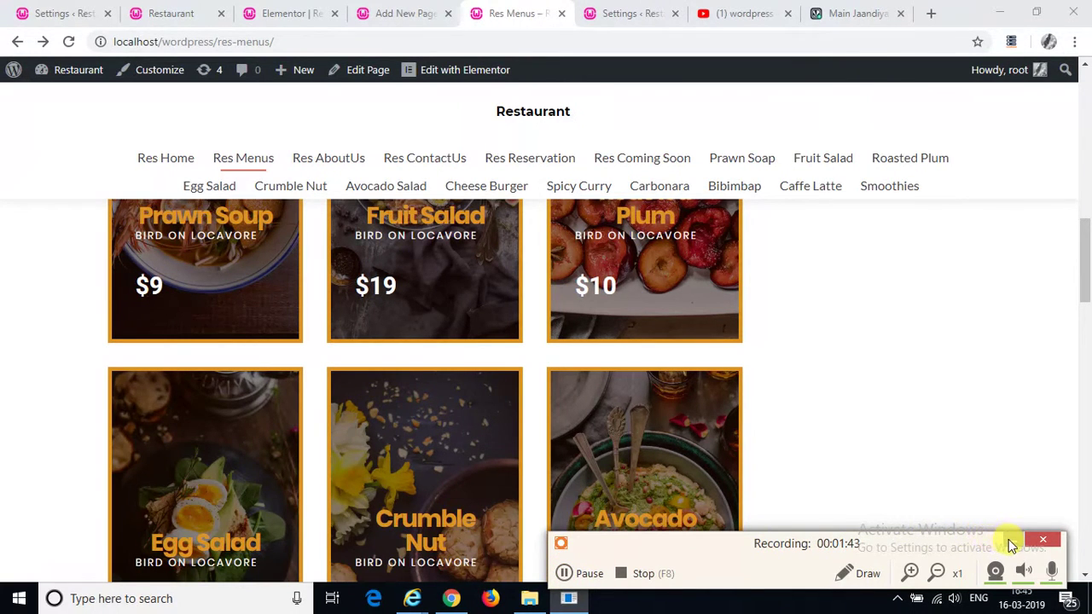
{"action": "left_click", "coordinate": [1008, 539]}
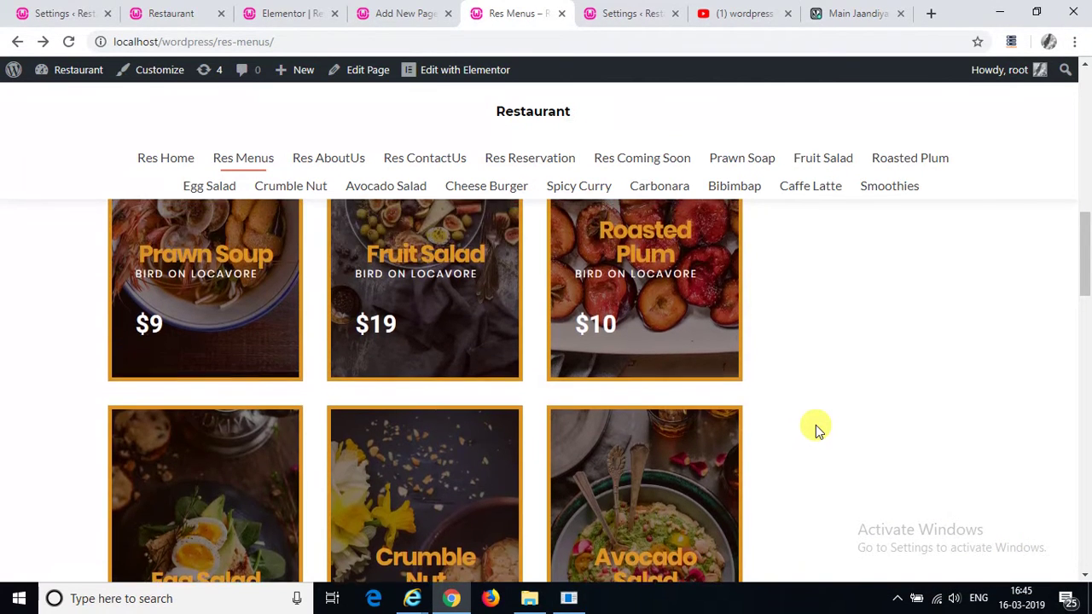
{"action": "scroll", "coordinate": [816, 427], "scroll_direction": "up", "scroll_amount": 10}
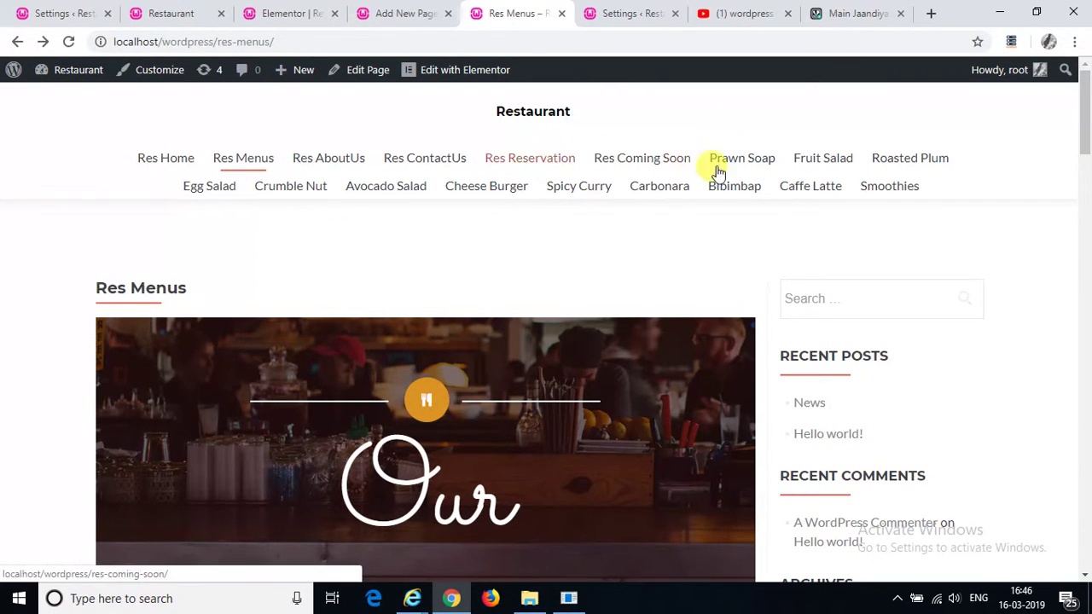
Step: Look over the Exclusive Entrees dish cards on the live Res Menus page
{"action": "scroll", "coordinate": [539, 234], "scroll_direction": "down", "scroll_amount": 5}
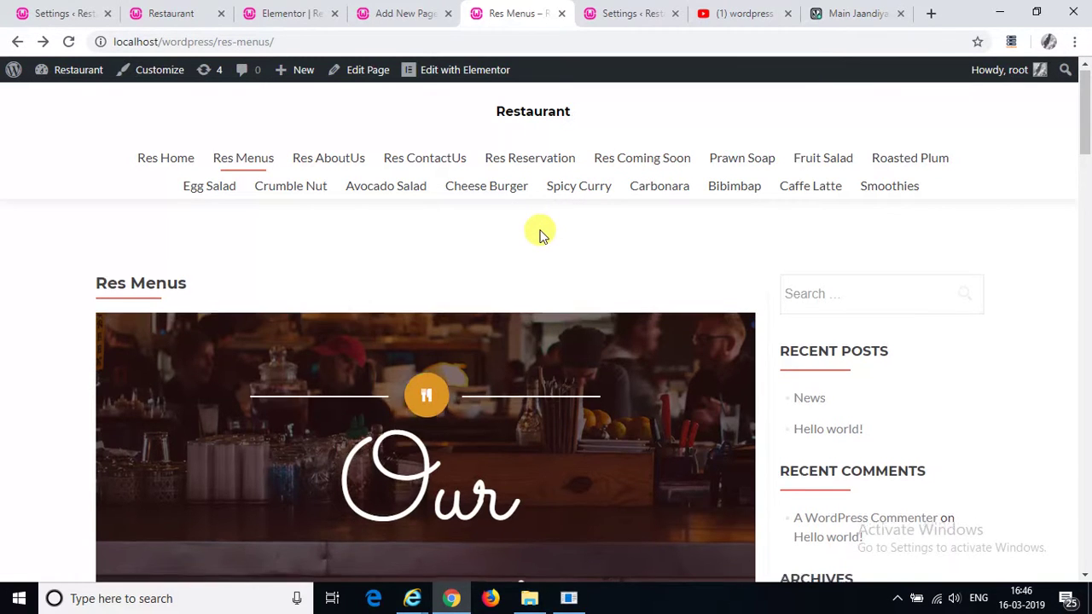
{"action": "scroll", "coordinate": [540, 234], "scroll_direction": "down", "scroll_amount": 2}
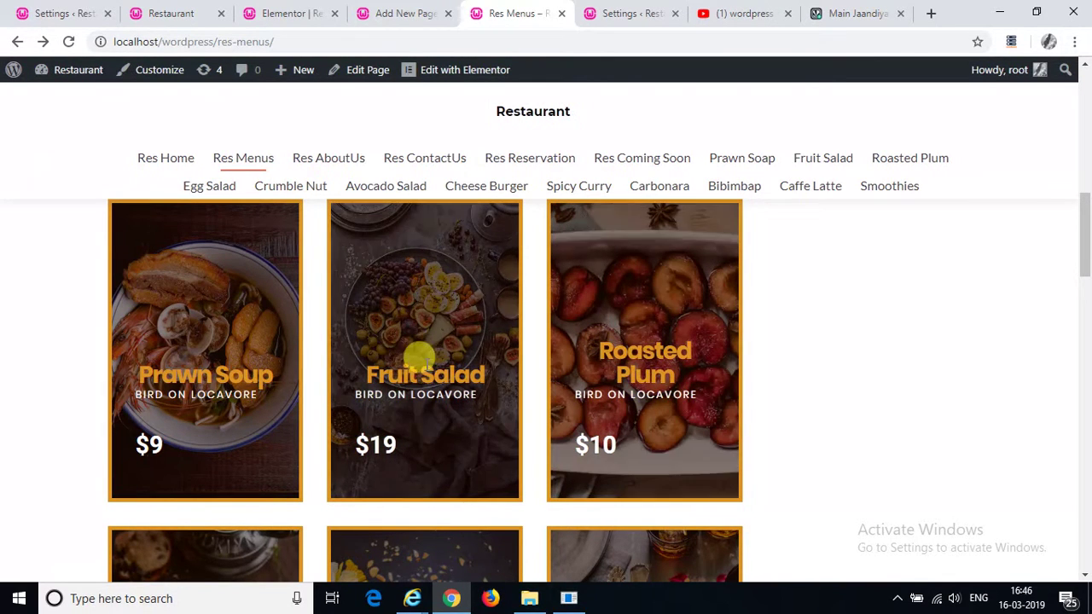
{"action": "scroll", "coordinate": [435, 384], "scroll_direction": "down", "scroll_amount": 2}
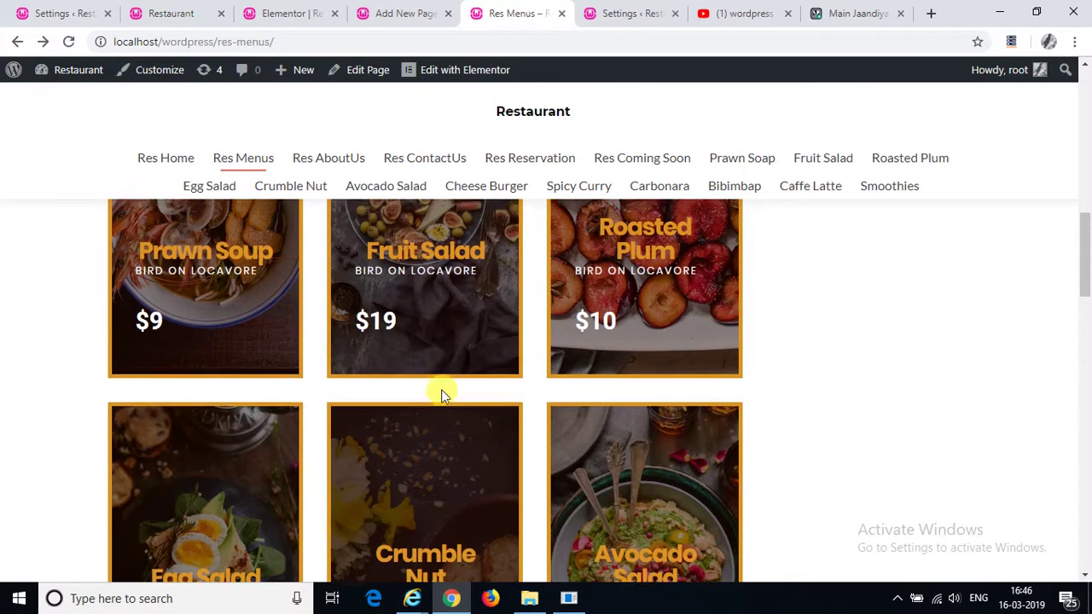
{"action": "scroll", "coordinate": [441, 394], "scroll_direction": "up", "scroll_amount": 3}
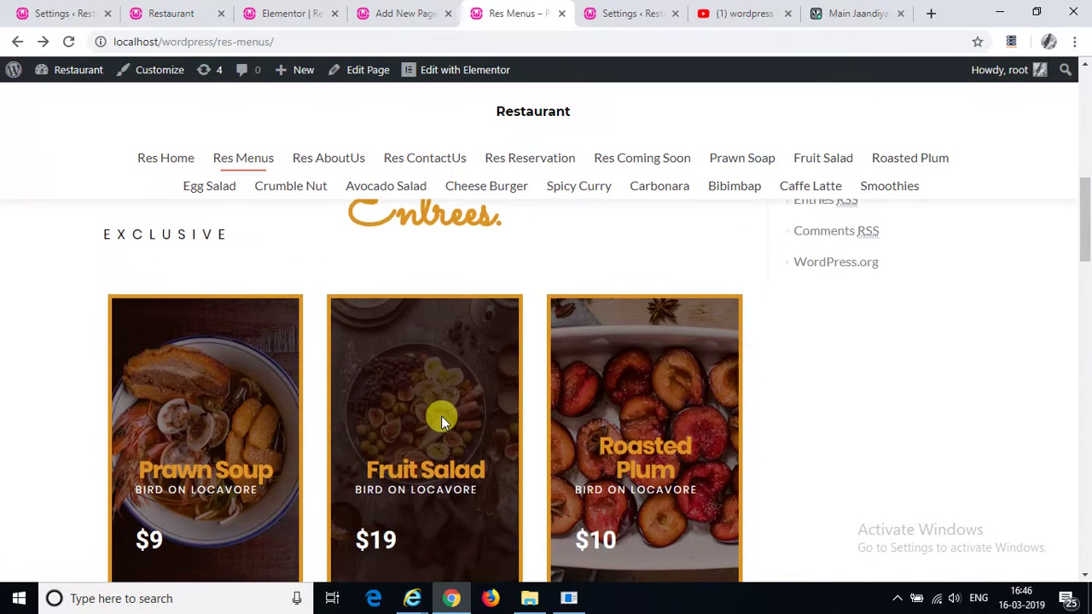
{"action": "scroll", "coordinate": [441, 416], "scroll_direction": "down", "scroll_amount": 1}
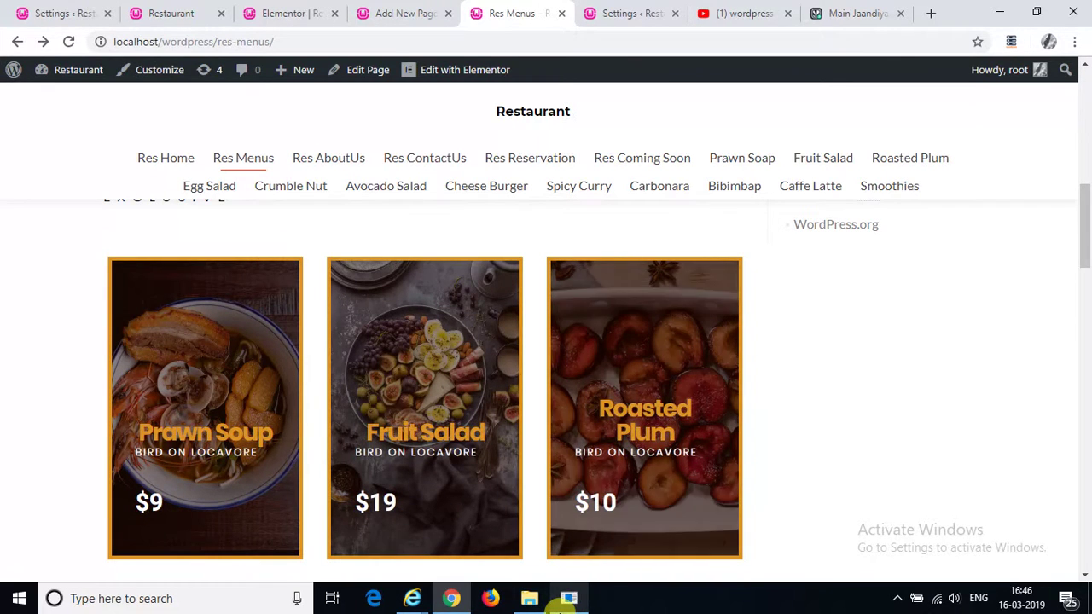
{"action": "mouse_move", "coordinate": [568, 600]}
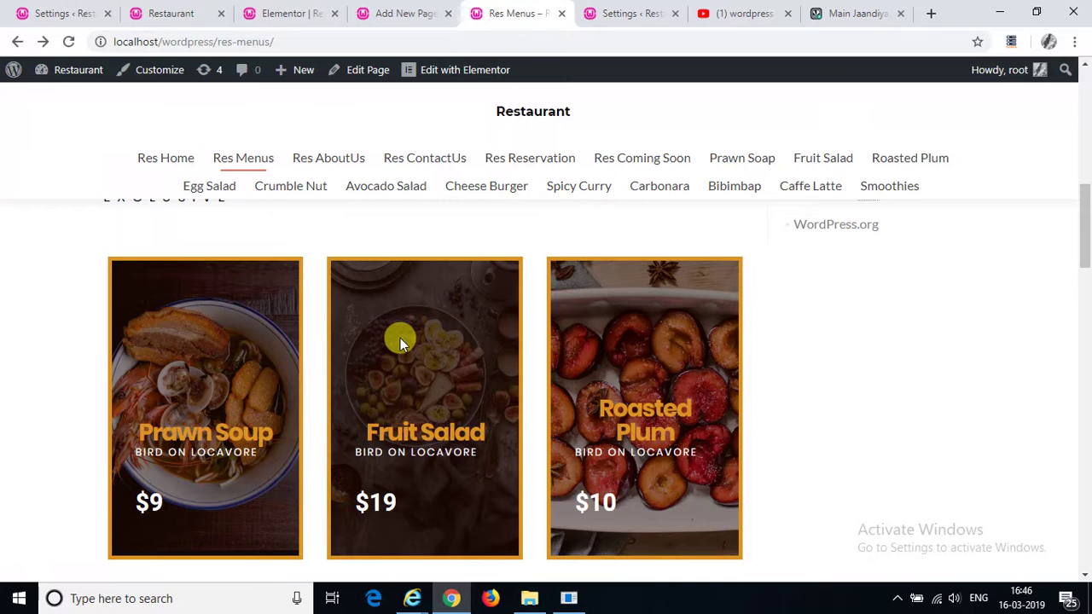
{"action": "scroll", "coordinate": [400, 338], "scroll_direction": "up", "scroll_amount": 1}
{"action": "scroll", "coordinate": [400, 337], "scroll_direction": "down", "scroll_amount": 3}
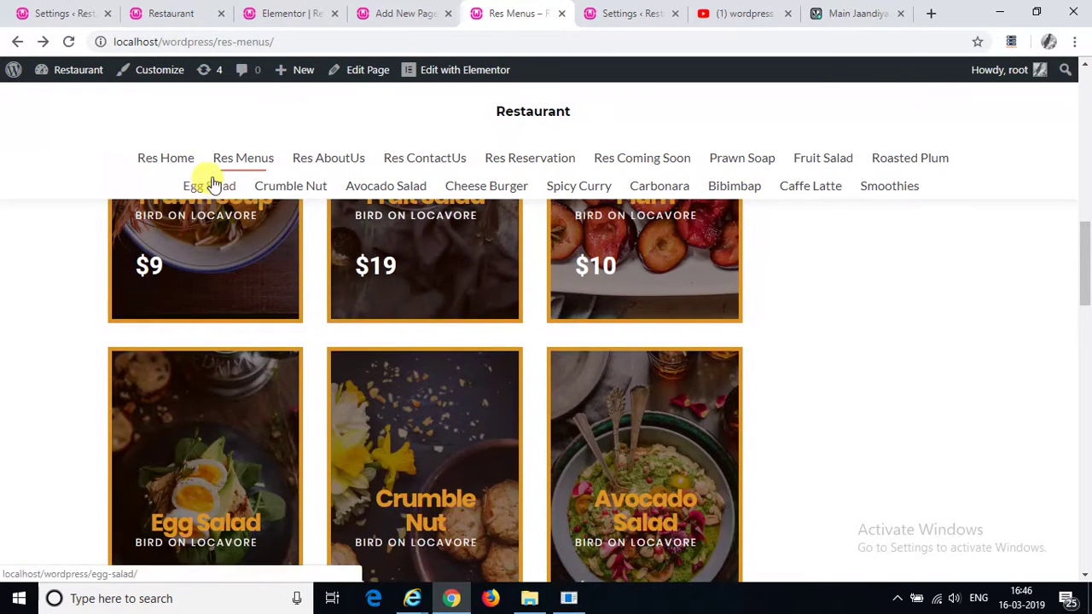
Step: Open the Avocado Salad page for editing from the list of all pages and copy its permalink address
{"action": "left_click", "coordinate": [401, 13]}
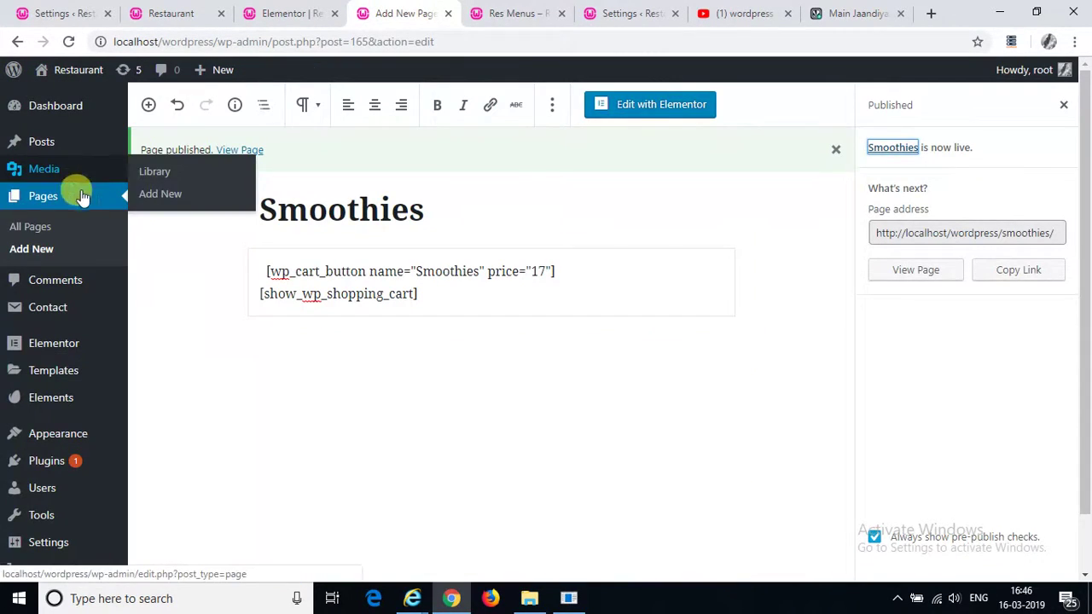
{"action": "left_click", "coordinate": [47, 232]}
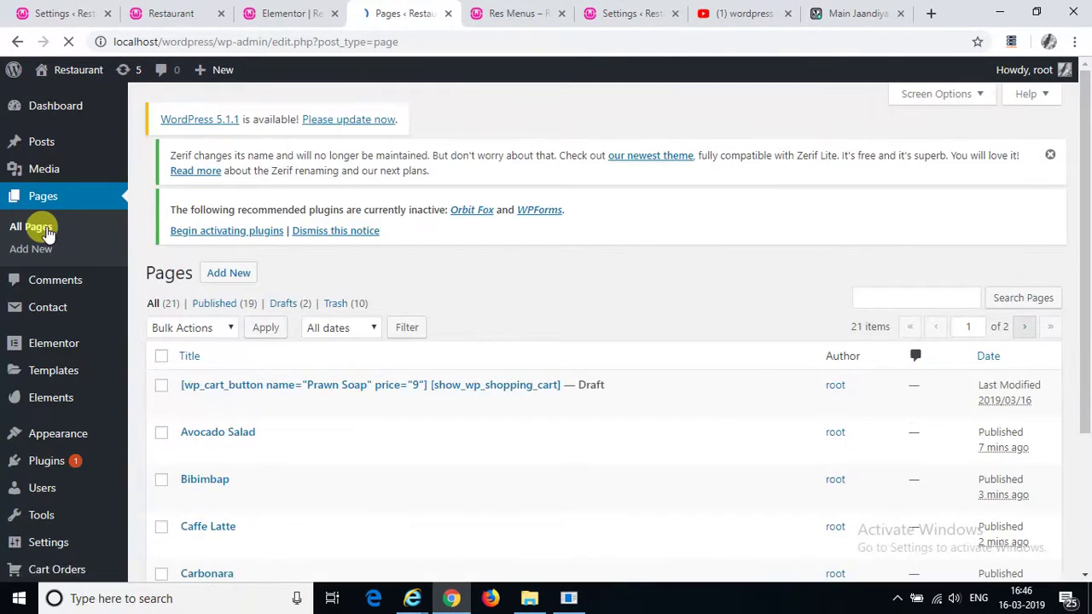
{"action": "scroll", "coordinate": [380, 440], "scroll_direction": "down", "scroll_amount": 3}
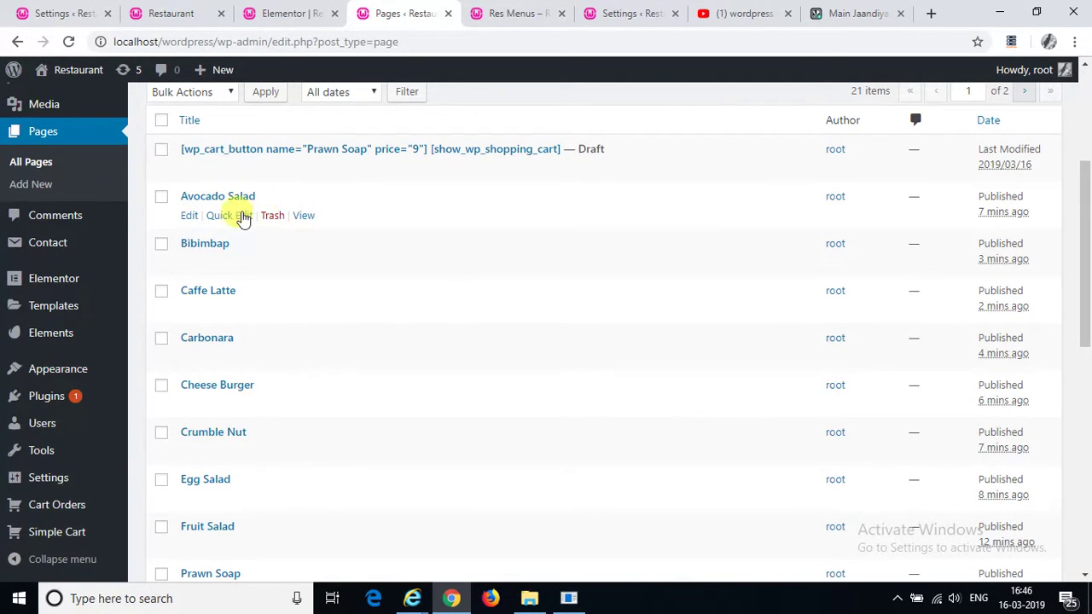
{"action": "left_click", "coordinate": [189, 219]}
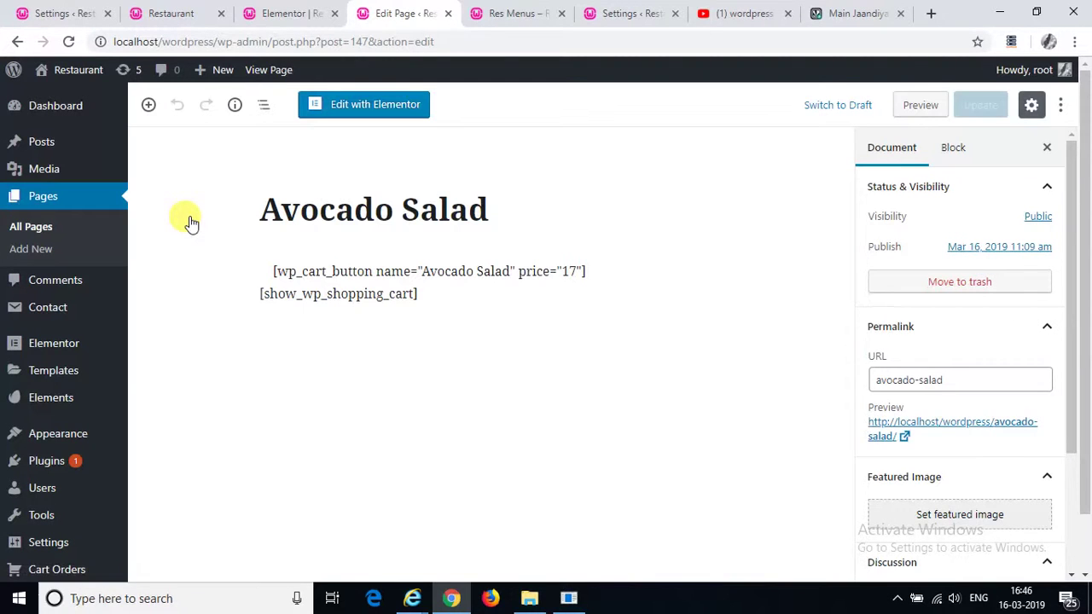
{"action": "right_click", "coordinate": [964, 430]}
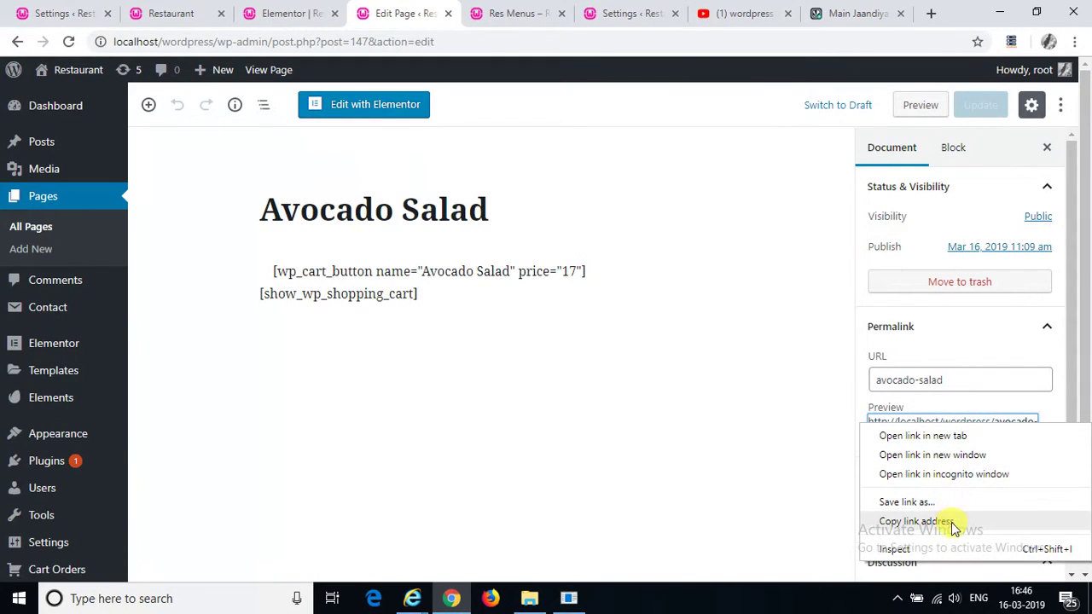
{"action": "left_click", "coordinate": [916, 522]}
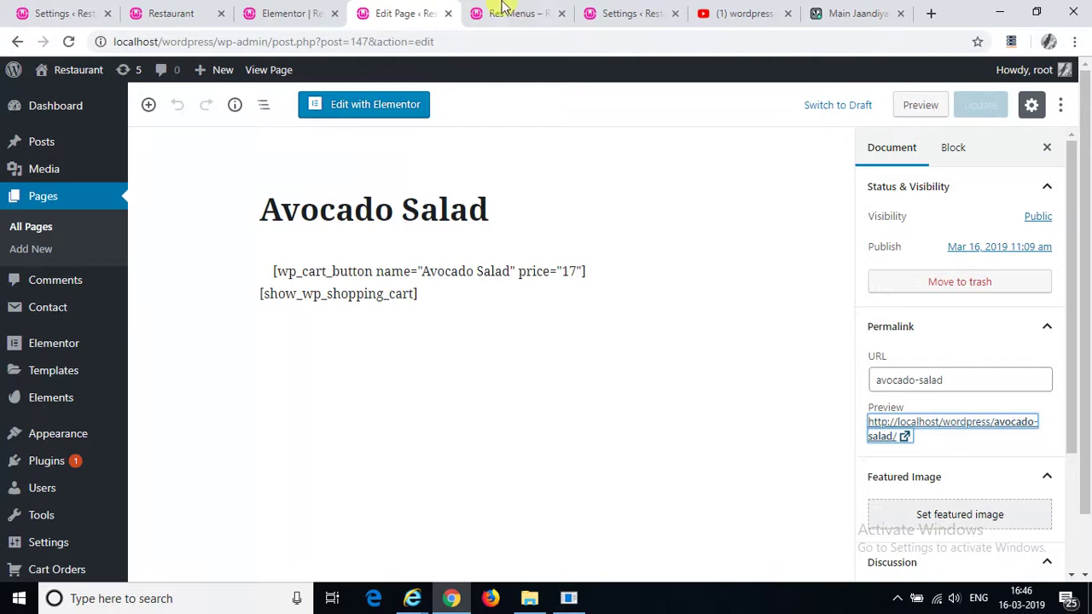
Step: Link the Avocado Salad heading on the Elementor menu page to the copied Avocado Salad page address and update the page
{"action": "left_click", "coordinate": [284, 10]}
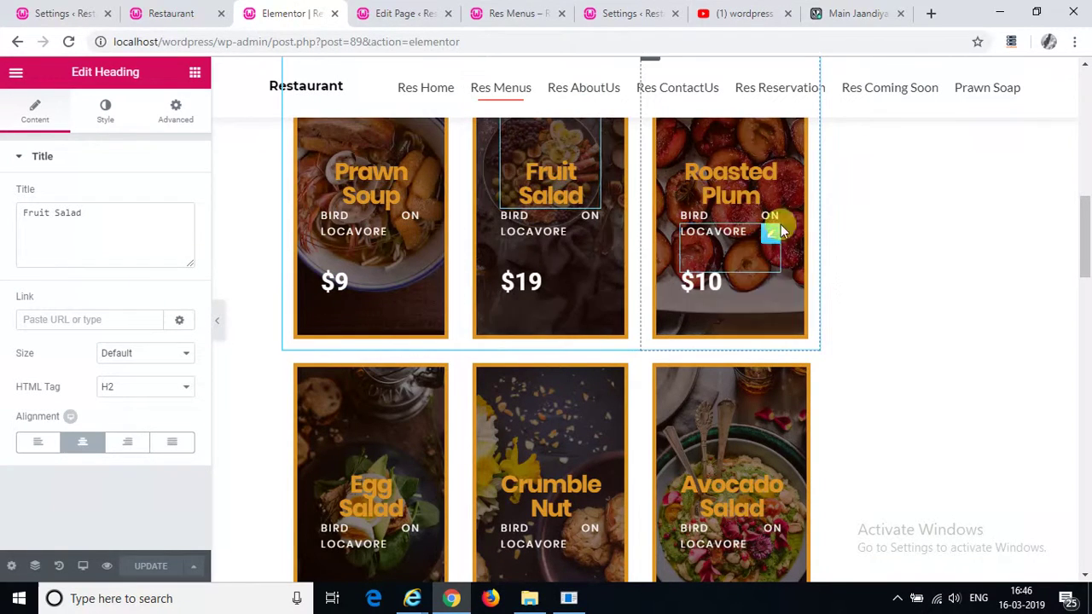
{"action": "left_click", "coordinate": [724, 506]}
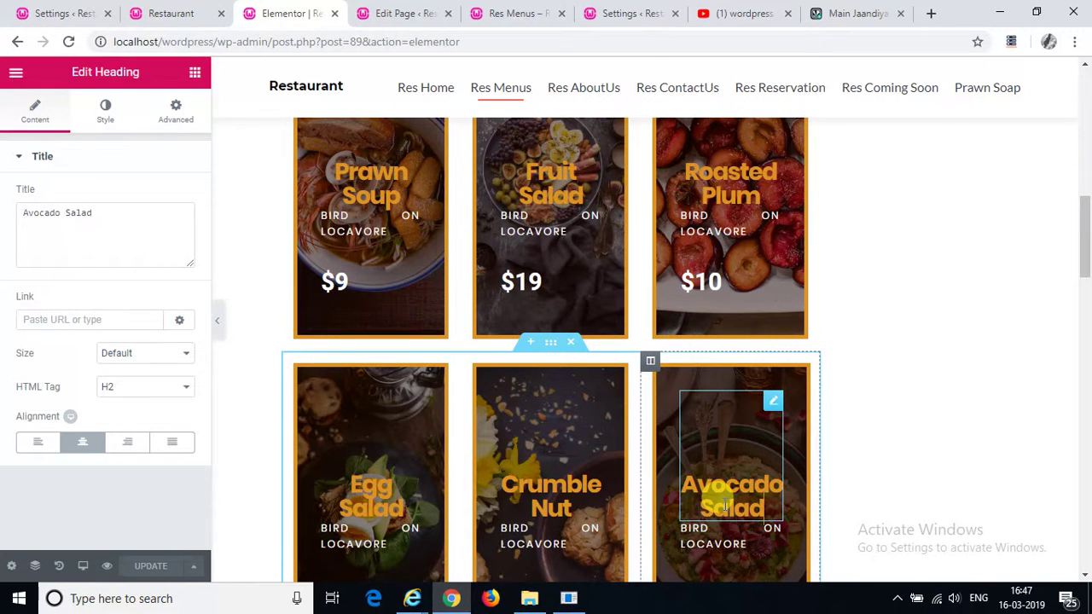
{"action": "left_click", "coordinate": [153, 319]}
{"action": "key", "text": "ctrl+v"}
{"action": "left_click", "coordinate": [158, 567]}
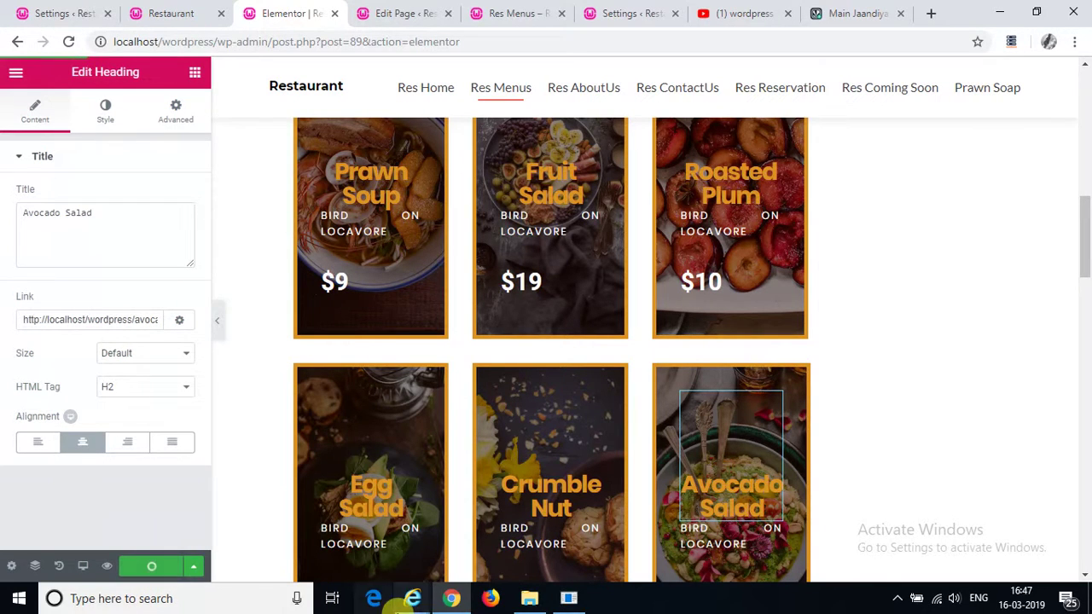
{"action": "left_click", "coordinate": [568, 598]}
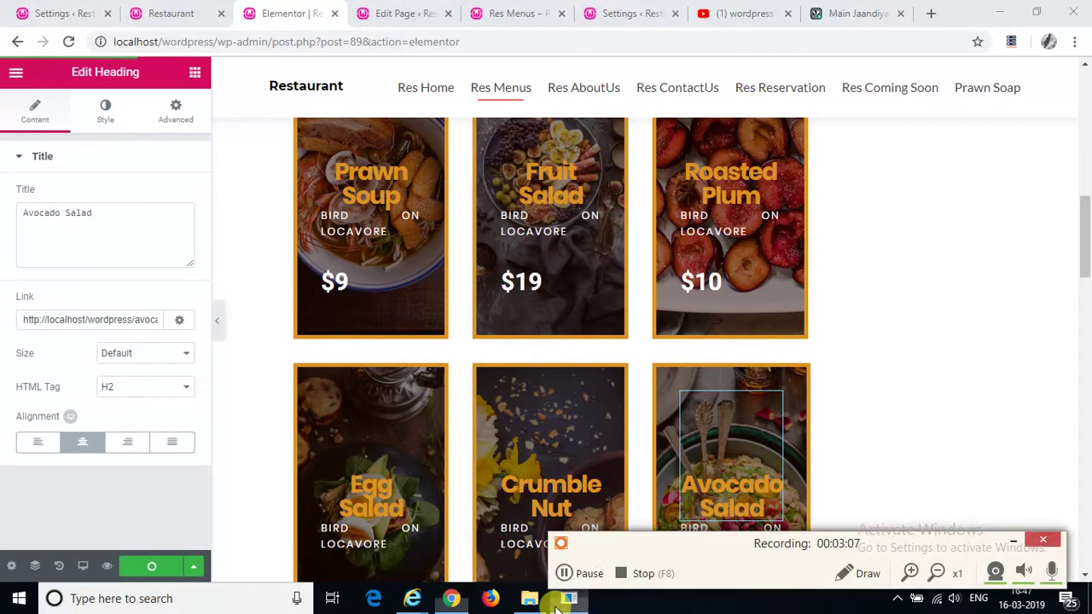
{"action": "left_click", "coordinate": [565, 576]}
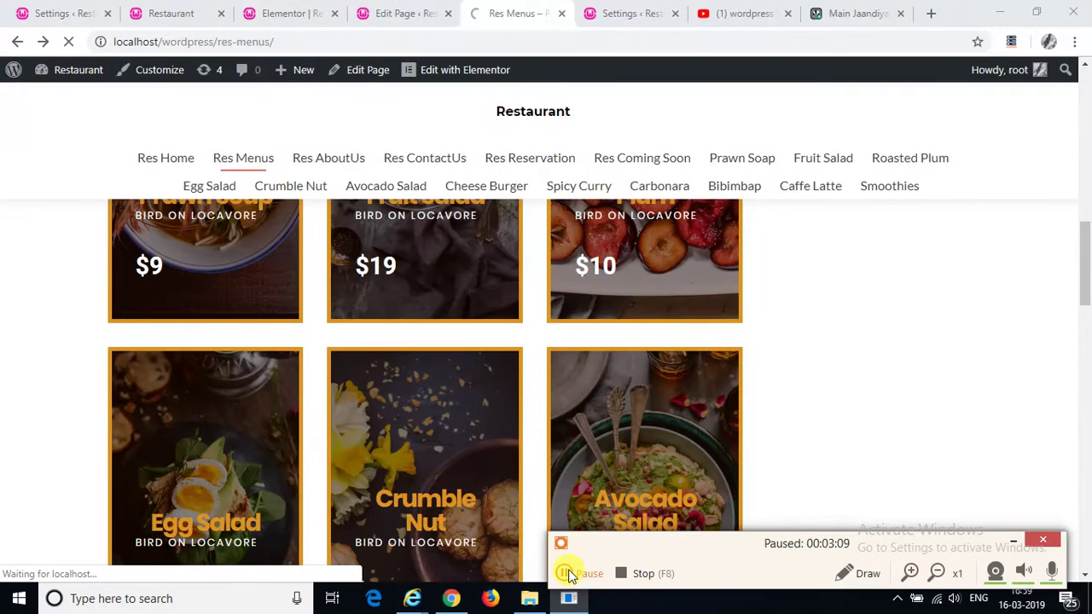
{"action": "left_click", "coordinate": [566, 574]}
Step: Open the Spicy Curry product page from its Dishes & drinks card and replace Prawn Soap in the cart with Spicy Curry
{"action": "left_click_drag", "start_coordinate": [1088, 278], "coordinate": [1085, 363]}
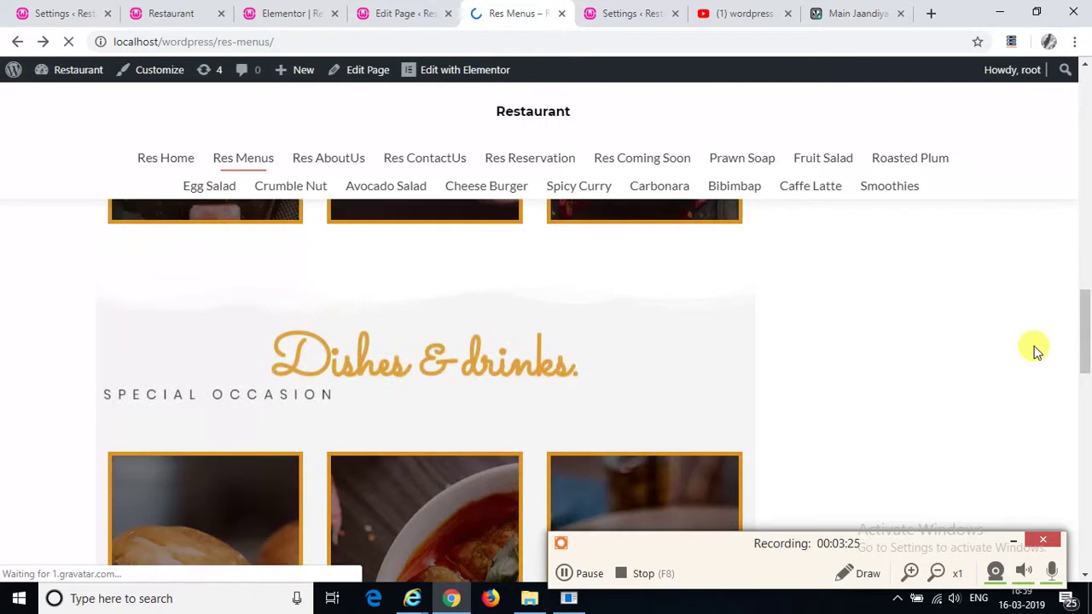
{"action": "left_click_drag", "start_coordinate": [1085, 341], "coordinate": [1064, 362]}
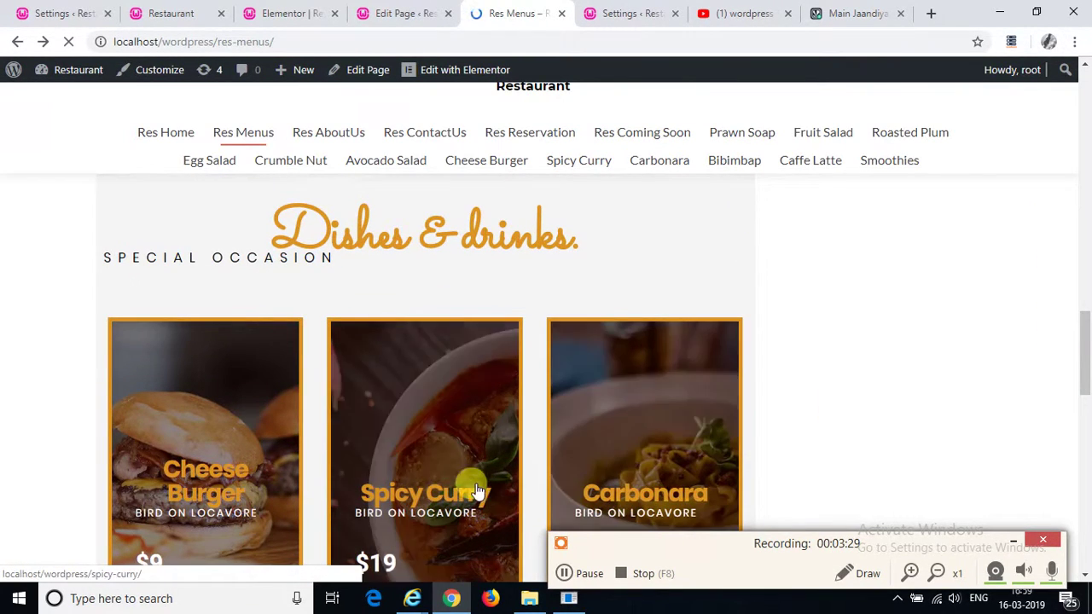
{"action": "left_click", "coordinate": [477, 499]}
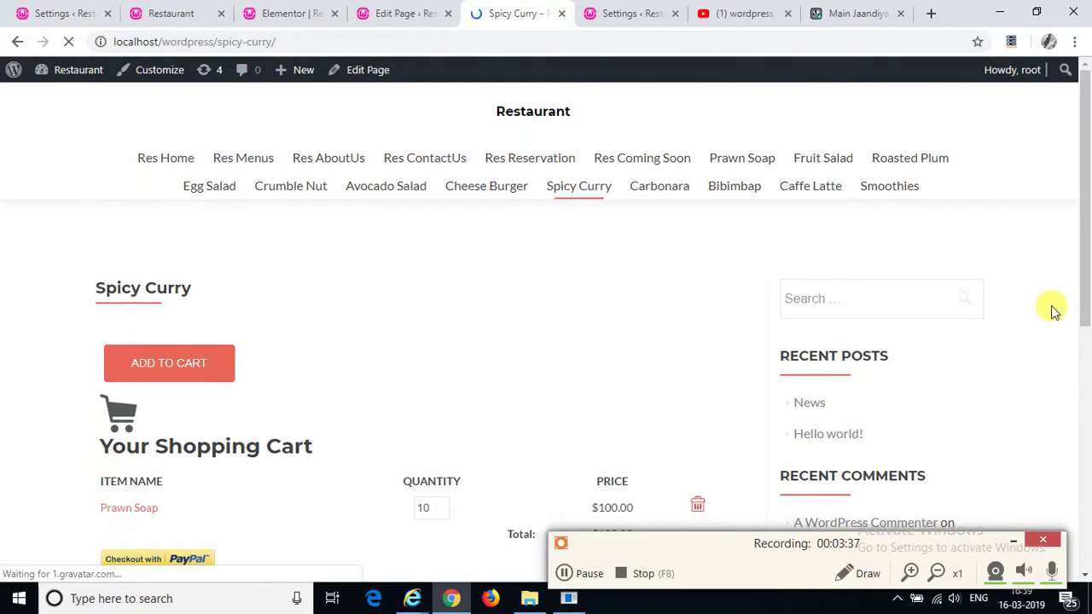
{"action": "left_click_drag", "start_coordinate": [1080, 305], "coordinate": [1080, 378]}
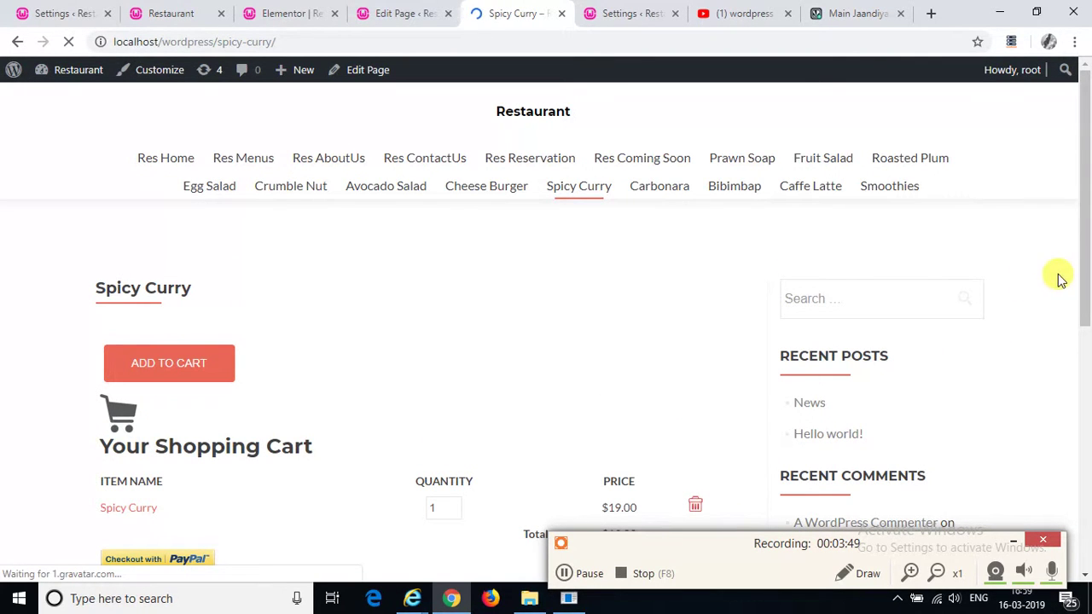
Step: Set the Spicy Curry quantity in the shopping cart to 10
{"action": "left_click_drag", "start_coordinate": [1085, 273], "coordinate": [1088, 381]}
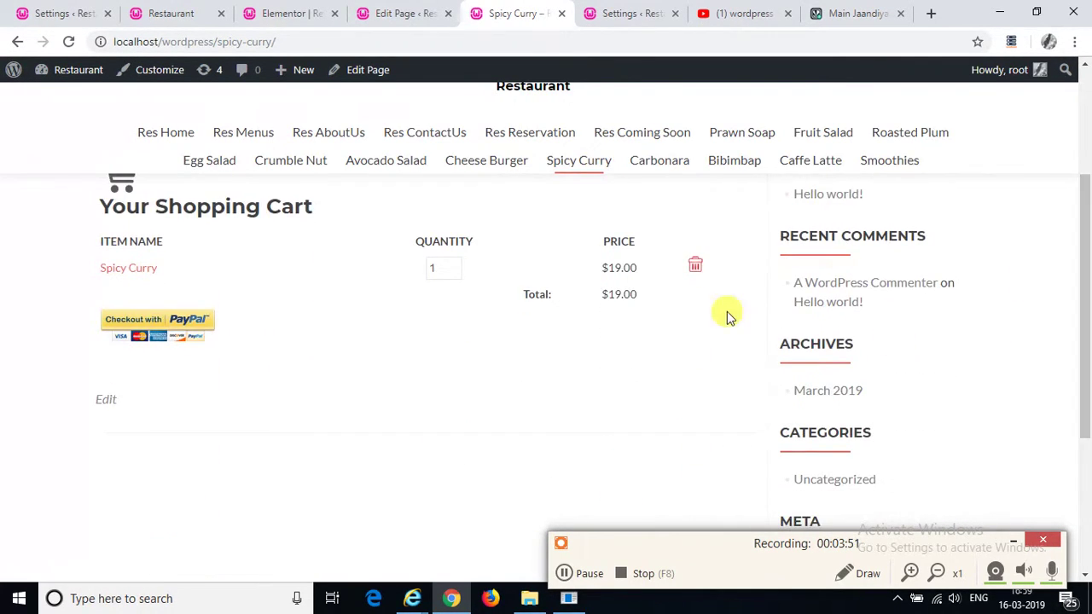
{"action": "left_click", "coordinate": [454, 267]}
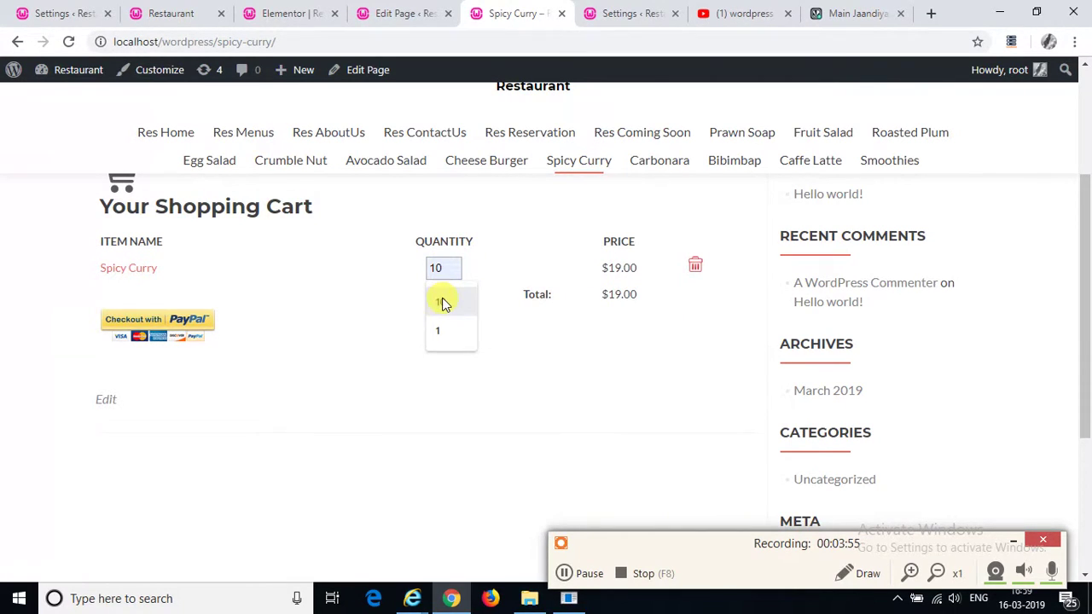
{"action": "left_click", "coordinate": [443, 303]}
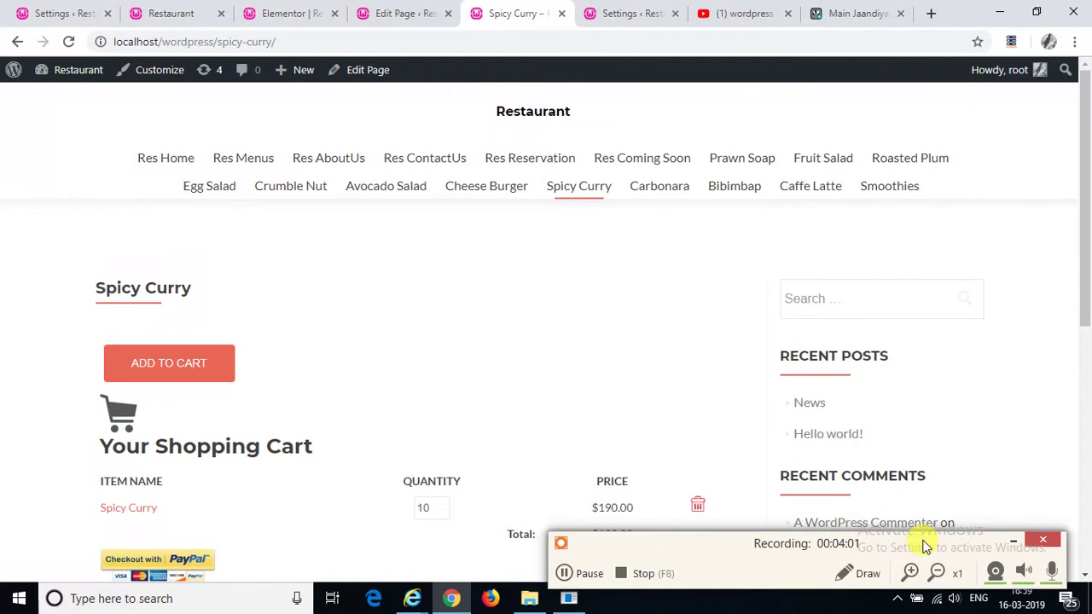
{"action": "left_click", "coordinate": [1012, 543]}
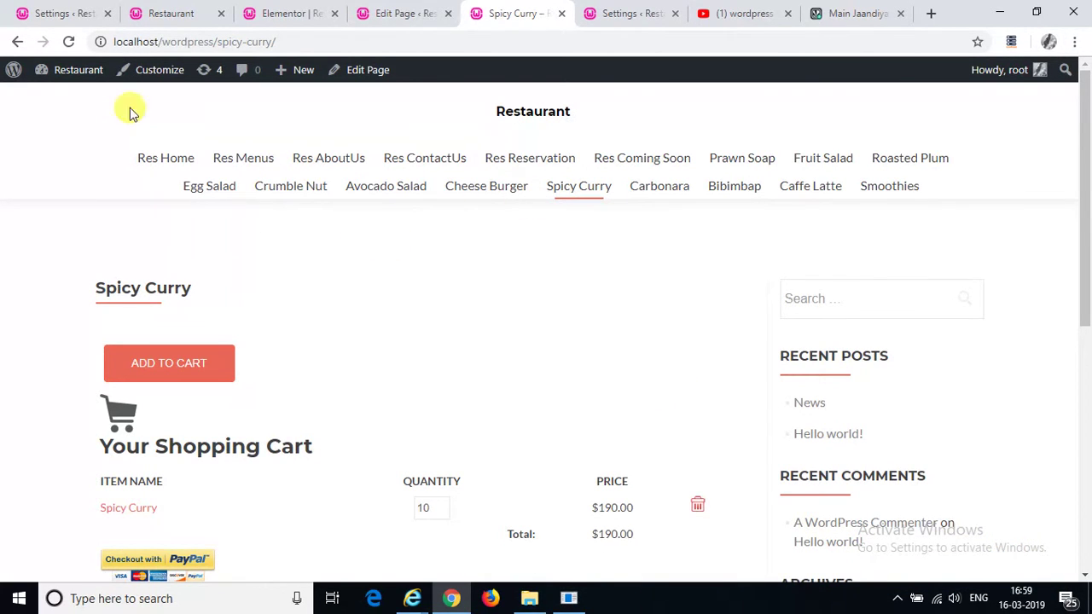
Step: Go to the site root at localhost/wordpress/ and open the Res Home page from the site's navigation menu
{"action": "left_click", "coordinate": [283, 41]}
{"action": "left_click", "coordinate": [286, 42]}
{"action": "key", "text": "BackSpace"}
{"action": "key", "text": "BackSpace"}
{"action": "key", "text": "BackSpace"}
{"action": "key", "text": "BackSpace"}
{"action": "key", "text": "BackSpace"}
{"action": "key", "text": "BackSpace"}
{"action": "key", "text": "BackSpace"}
{"action": "key", "text": "BackSpace"}
{"action": "key", "text": "BackSpace"}
{"action": "key", "text": "BackSpace"}
{"action": "key", "text": "BackSpace"}
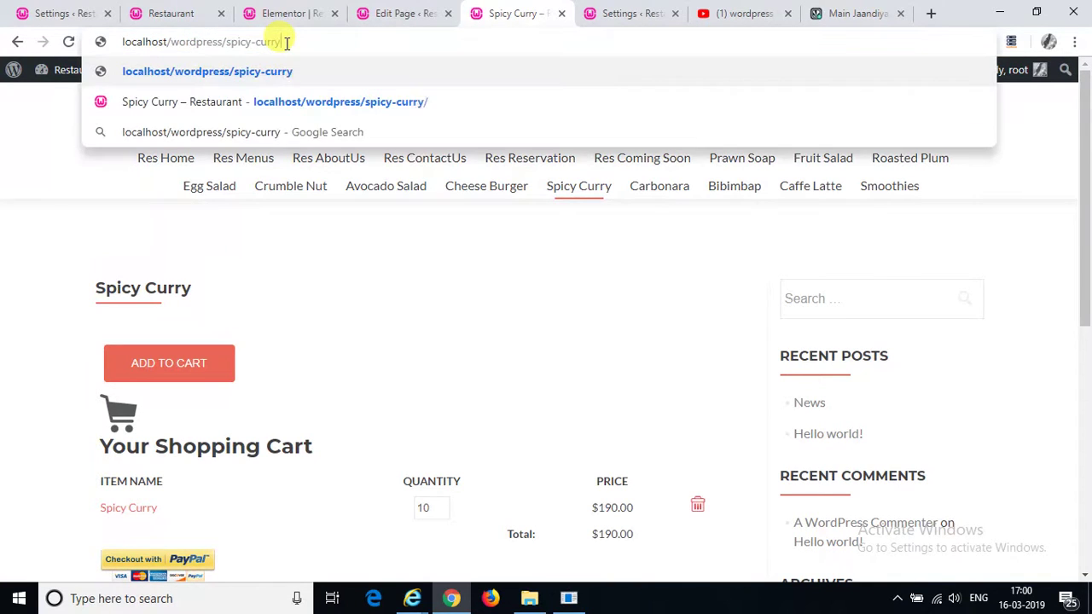
{"action": "key", "text": "BackSpace"}
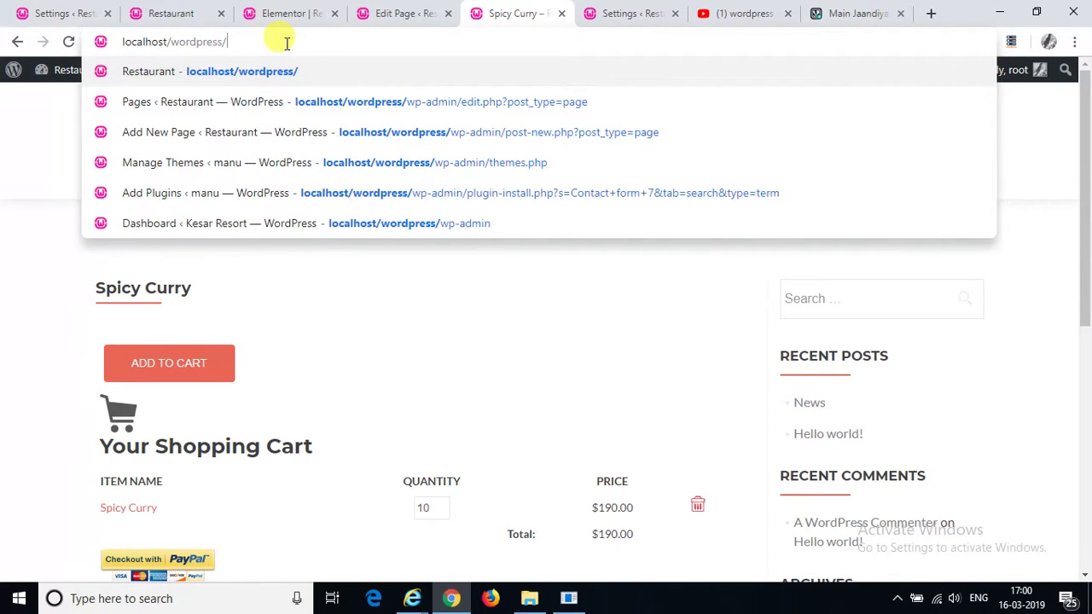
{"action": "key", "text": "Return"}
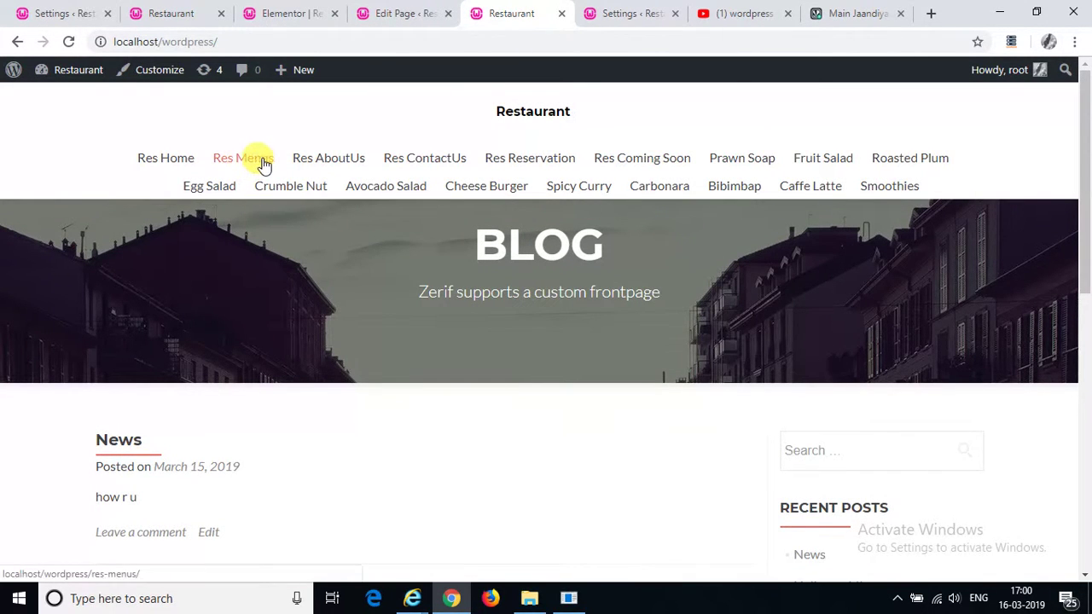
{"action": "left_click", "coordinate": [177, 169]}
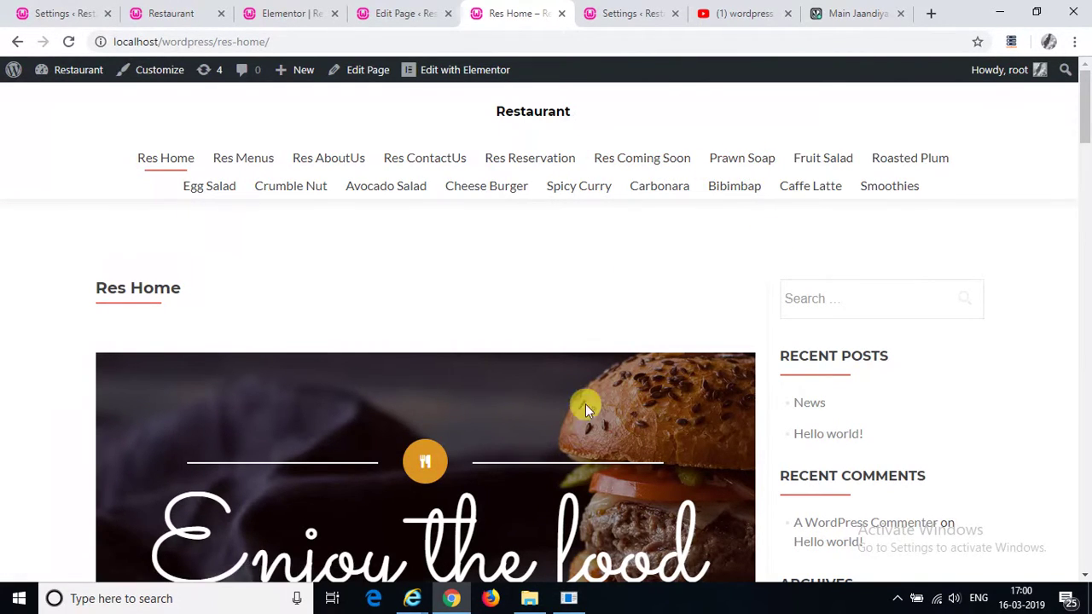
{"action": "left_click", "coordinate": [567, 602]}
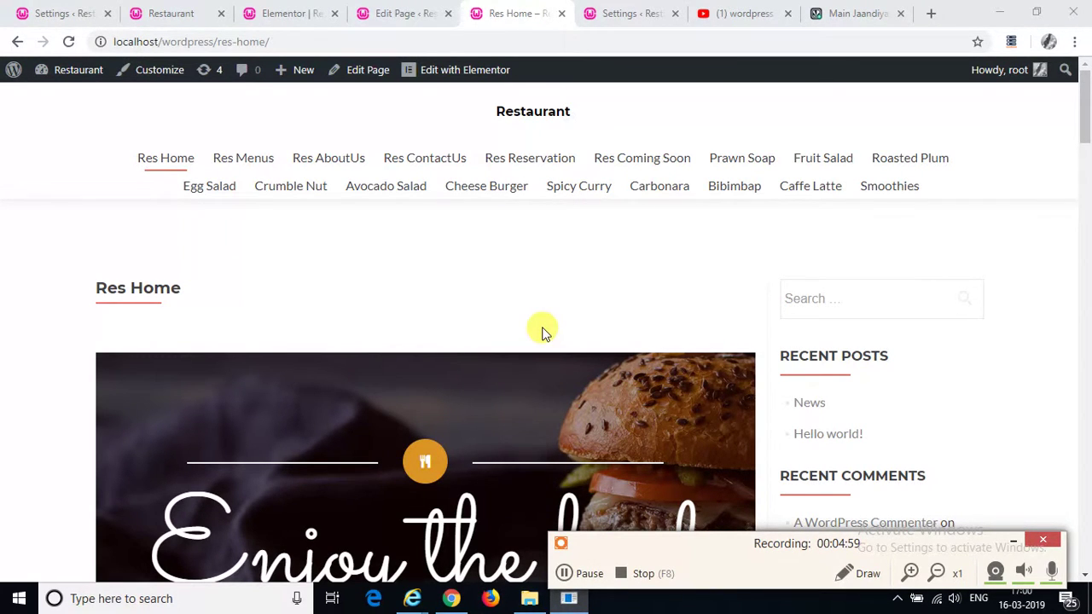
Step: Open the Main navigation menu's structure for editing in the WordPress admin's Menus screen
{"action": "left_click", "coordinate": [393, 13]}
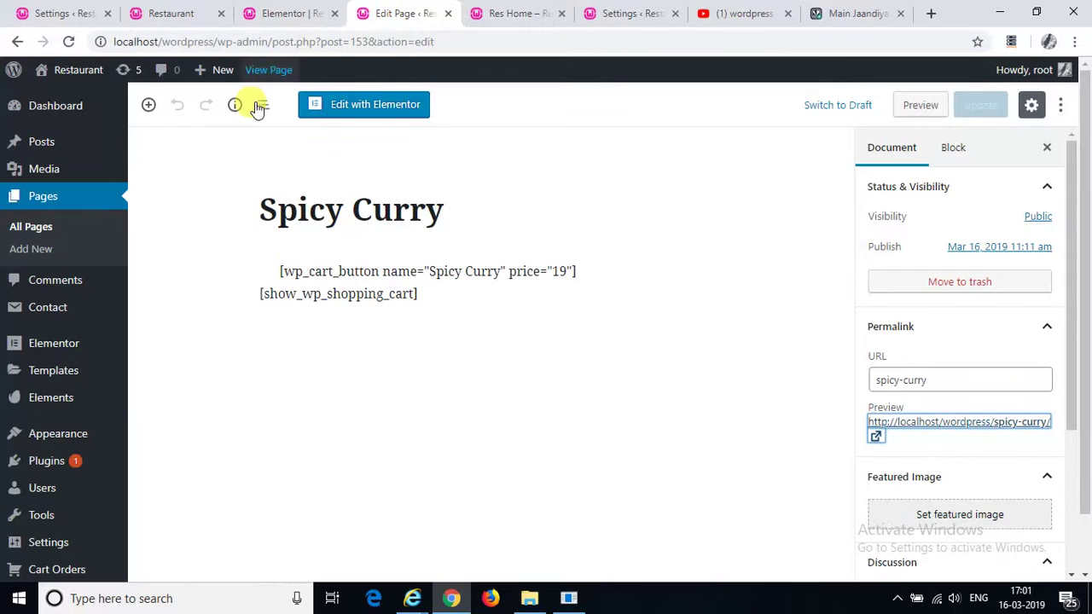
{"action": "mouse_move", "coordinate": [56, 436]}
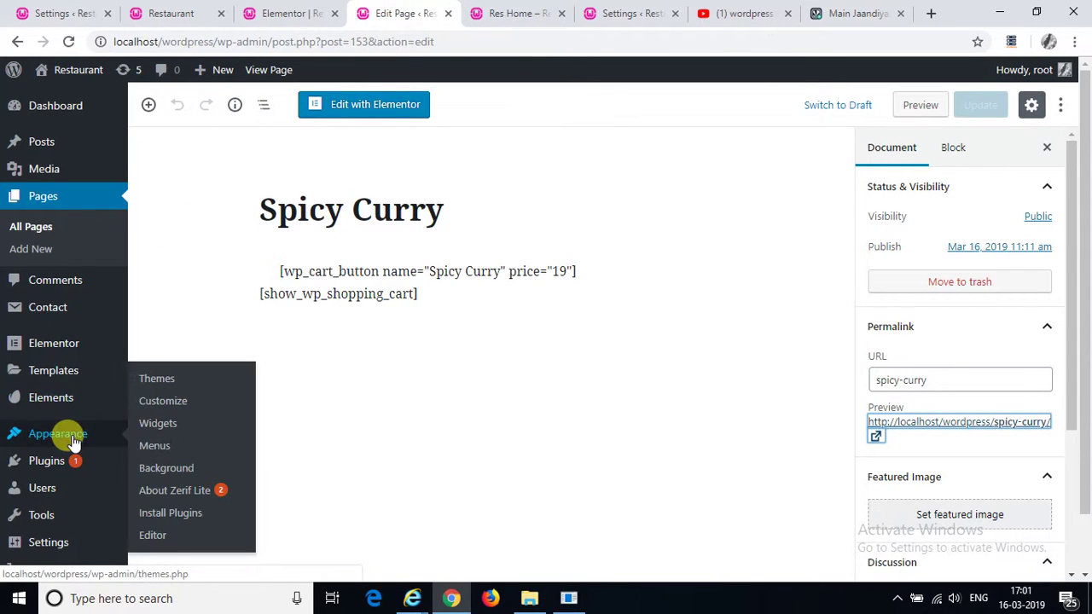
{"action": "left_click", "coordinate": [156, 451]}
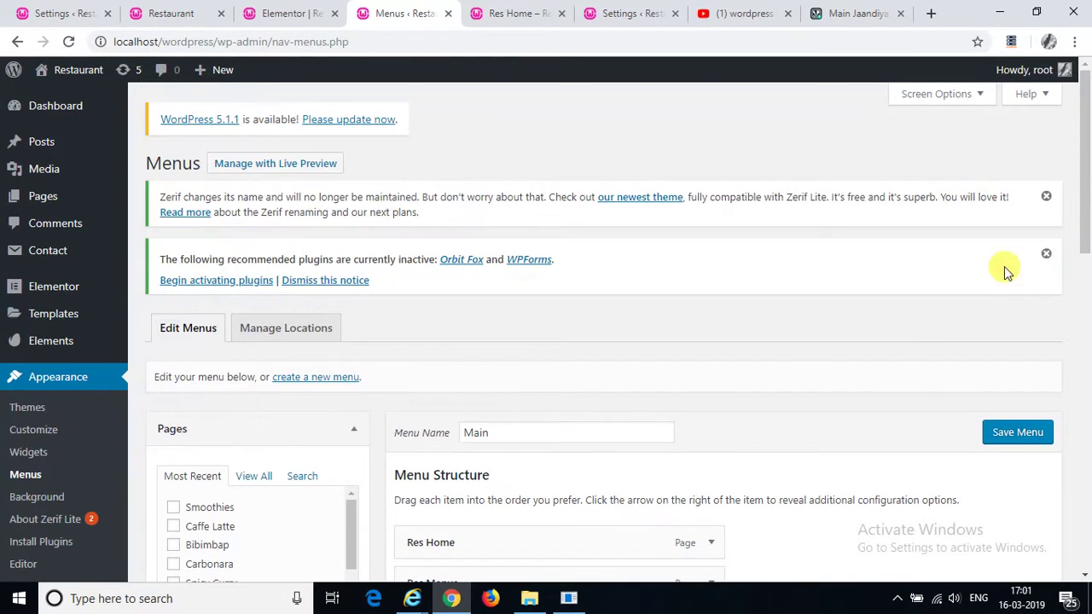
{"action": "left_click_drag", "start_coordinate": [1082, 214], "coordinate": [1075, 353]}
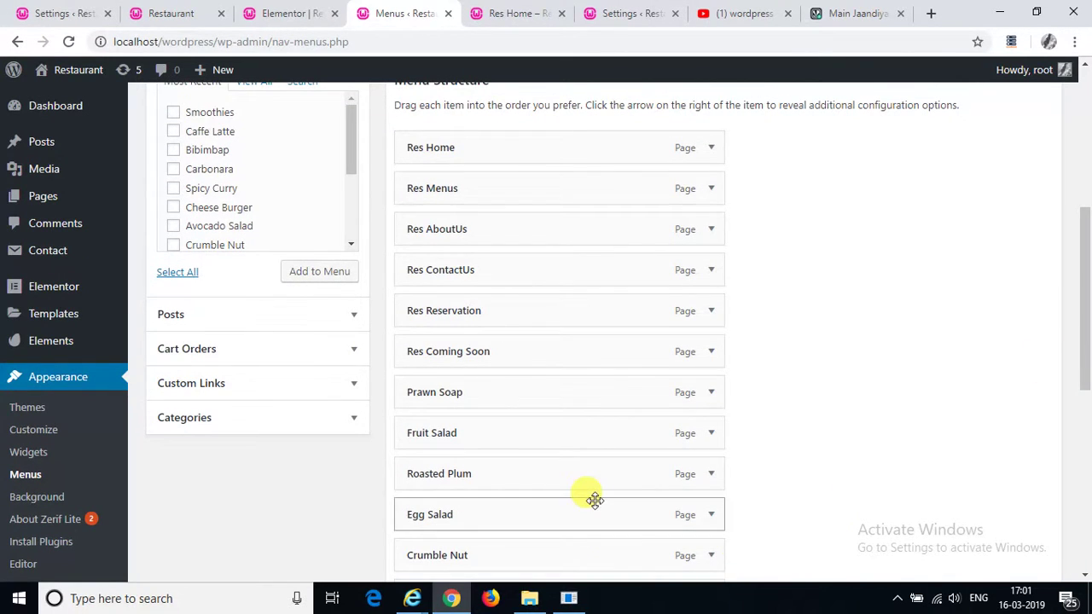
Step: Make Prawn Soap, Fruit Salad and the remaining dish pages sub items of Res Menus, and save the Main menu
{"action": "left_click_drag", "start_coordinate": [522, 400], "coordinate": [552, 233]}
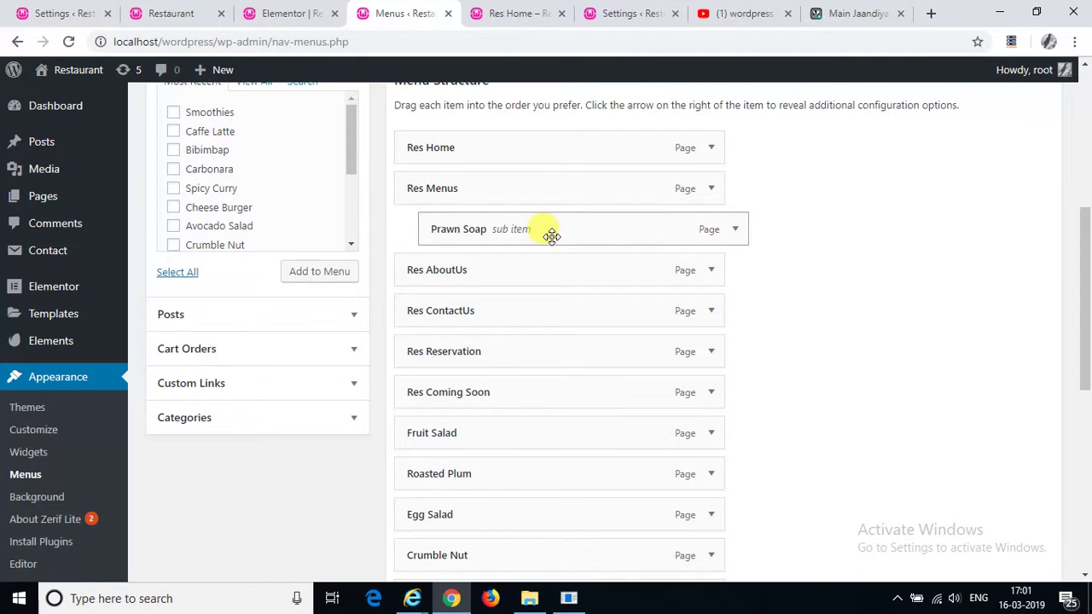
{"action": "left_click_drag", "start_coordinate": [516, 434], "coordinate": [546, 271]}
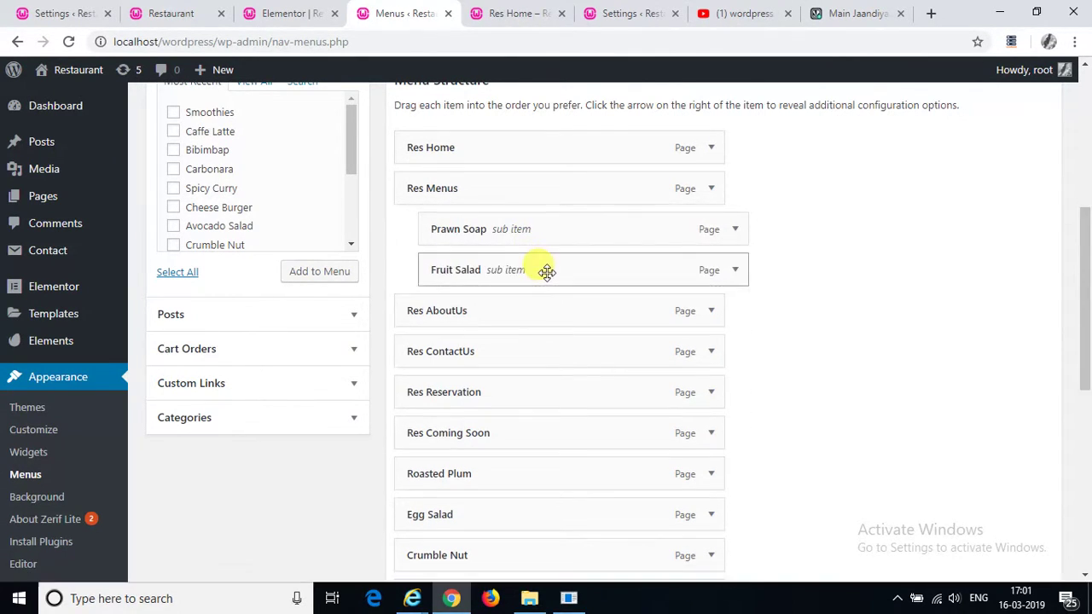
{"action": "left_click", "coordinate": [570, 595]}
{"action": "left_click", "coordinate": [567, 575]}
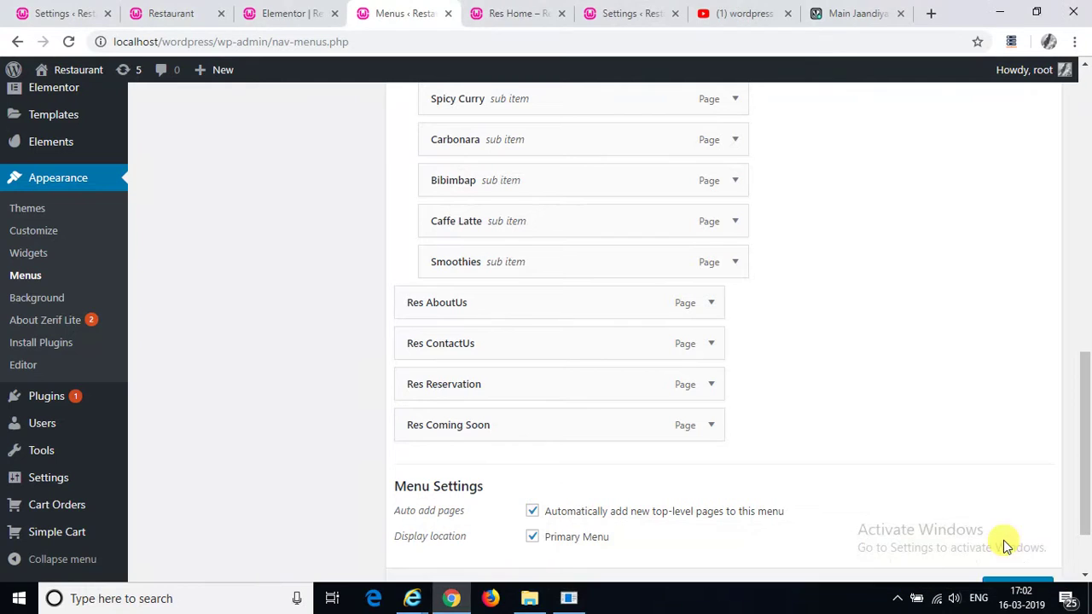
{"action": "left_click_drag", "start_coordinate": [1084, 463], "coordinate": [1088, 512]}
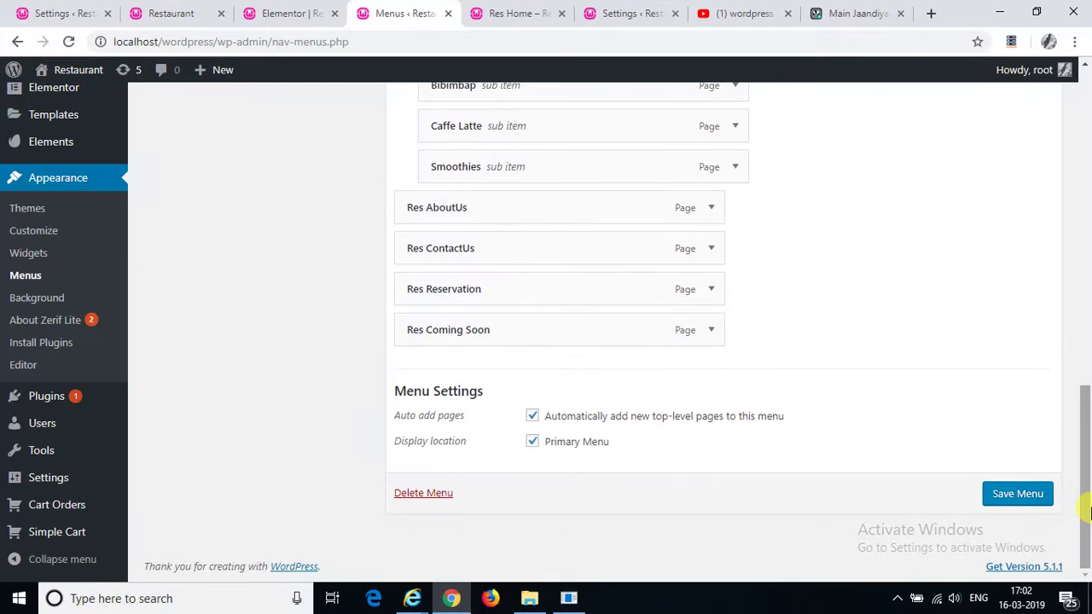
{"action": "left_click", "coordinate": [1014, 496]}
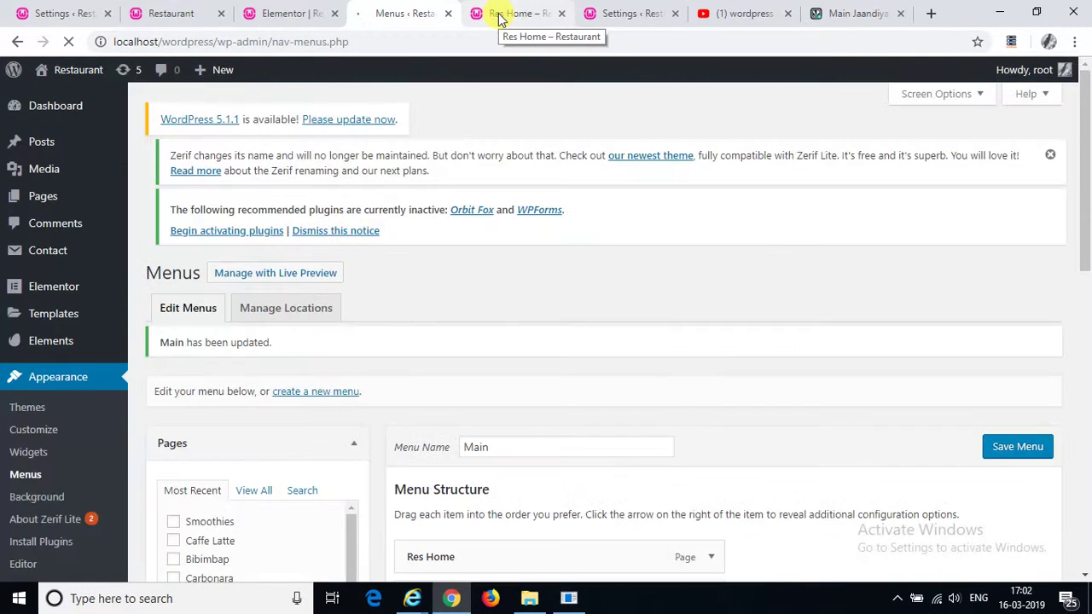
Step: Reload the Res Home page on the site and open the Cheese Burger page from the Res Menus submenu
{"action": "left_click", "coordinate": [499, 14]}
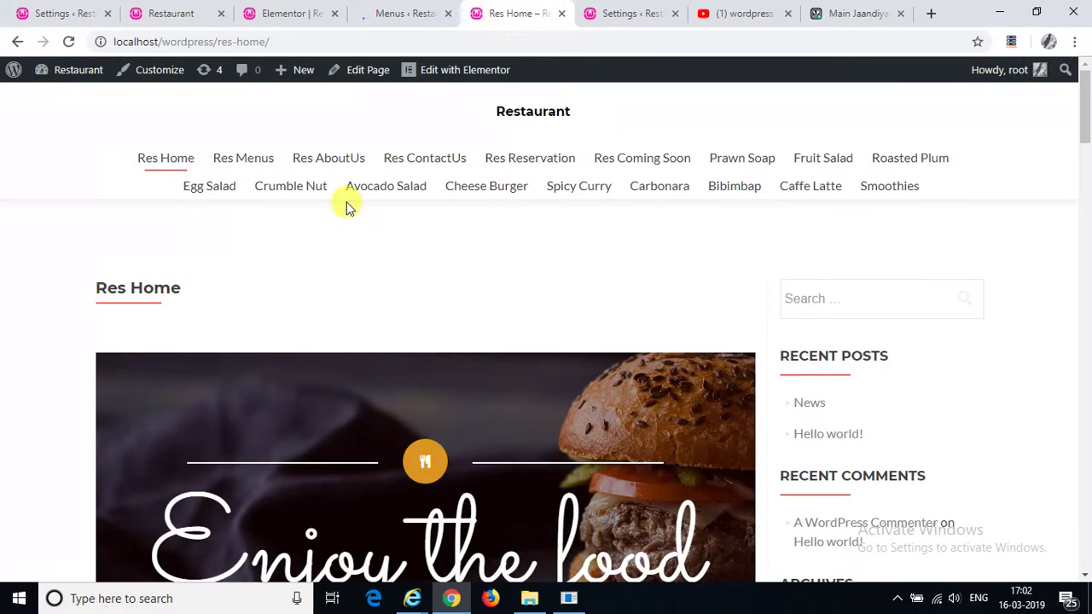
{"action": "left_click", "coordinate": [68, 48]}
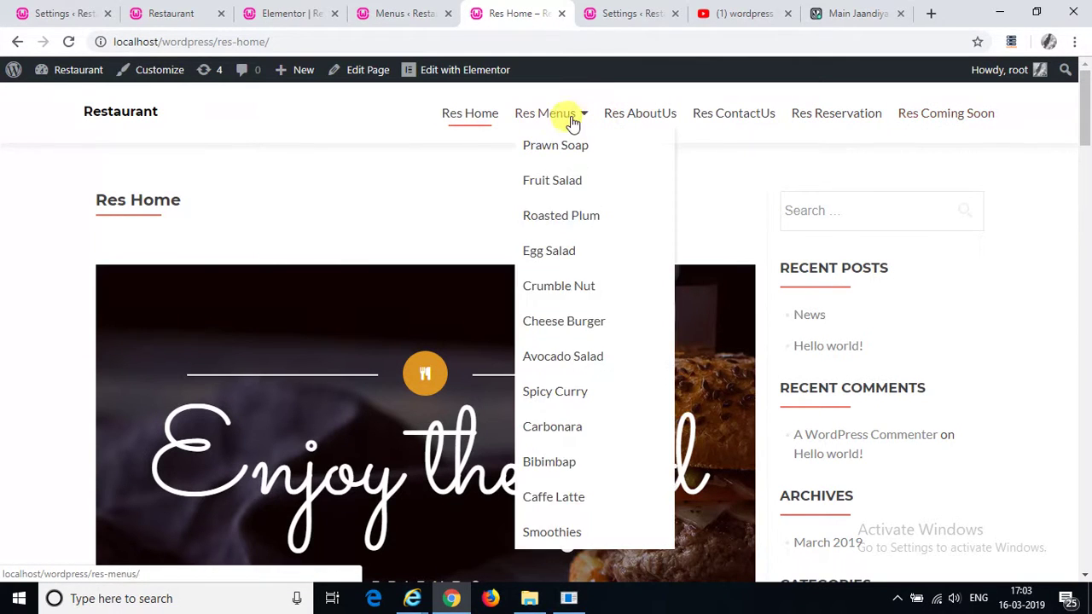
{"action": "mouse_move", "coordinate": [570, 121]}
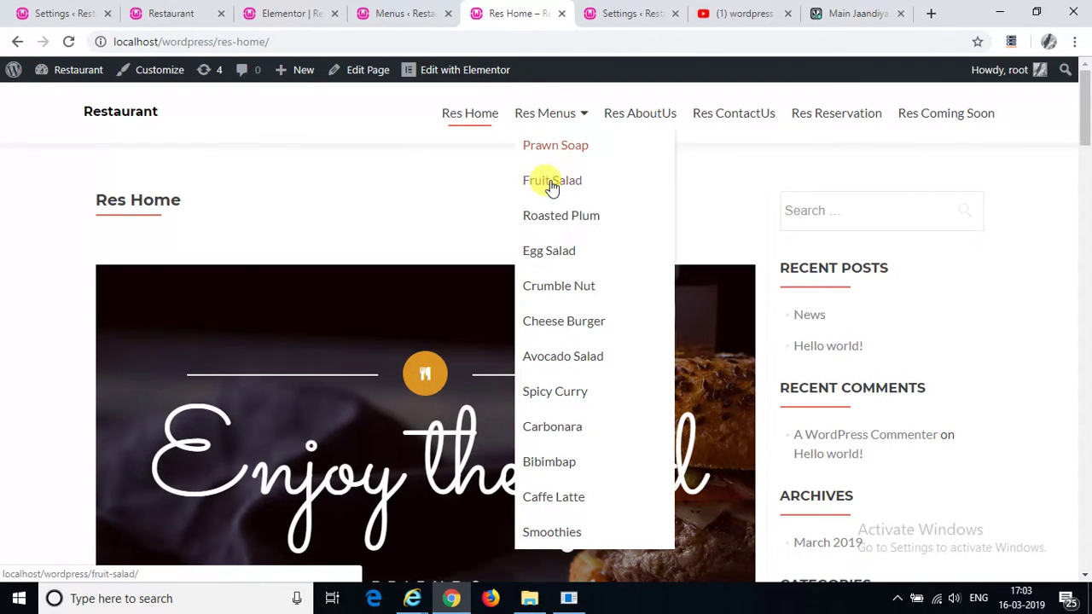
{"action": "left_click", "coordinate": [559, 330]}
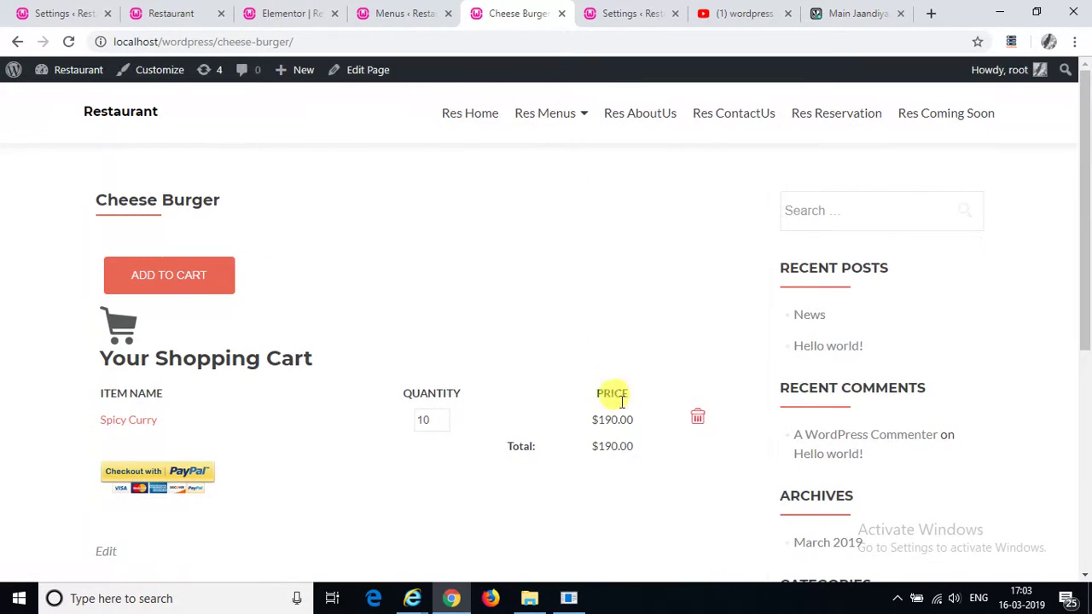
Step: Replace Spicy Curry in the shopping cart with Cheese Burger and set its quantity to 19
{"action": "left_click", "coordinate": [698, 418]}
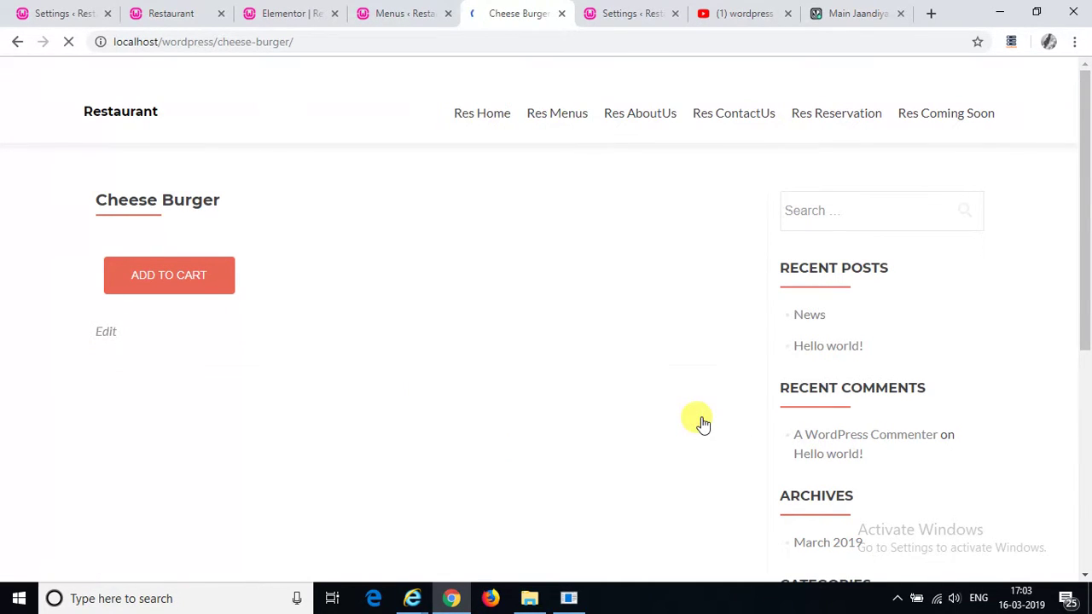
{"action": "left_click", "coordinate": [213, 281]}
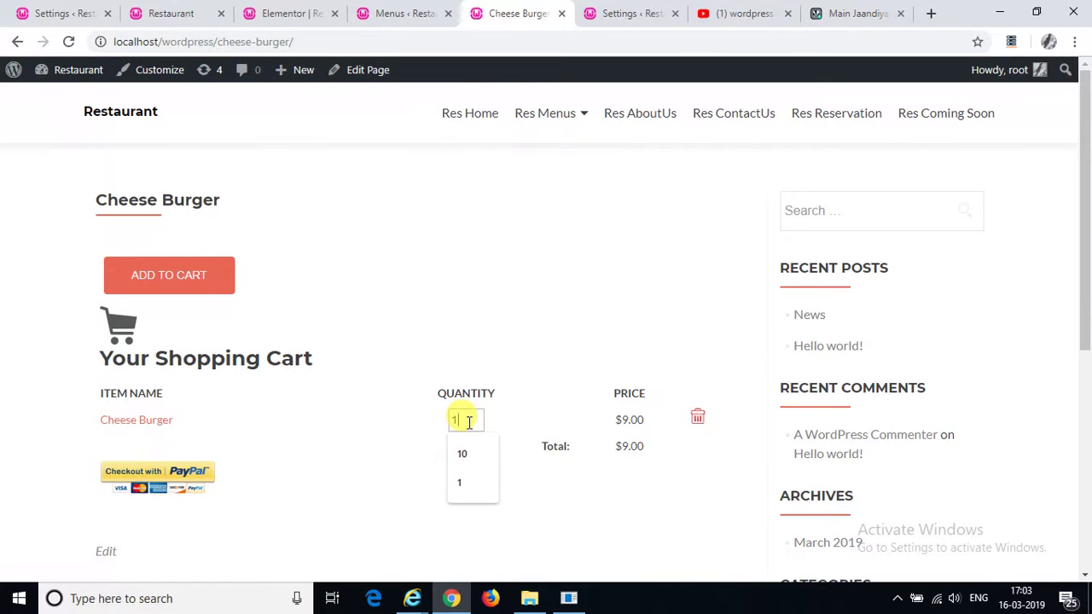
{"action": "type", "text": "9"}
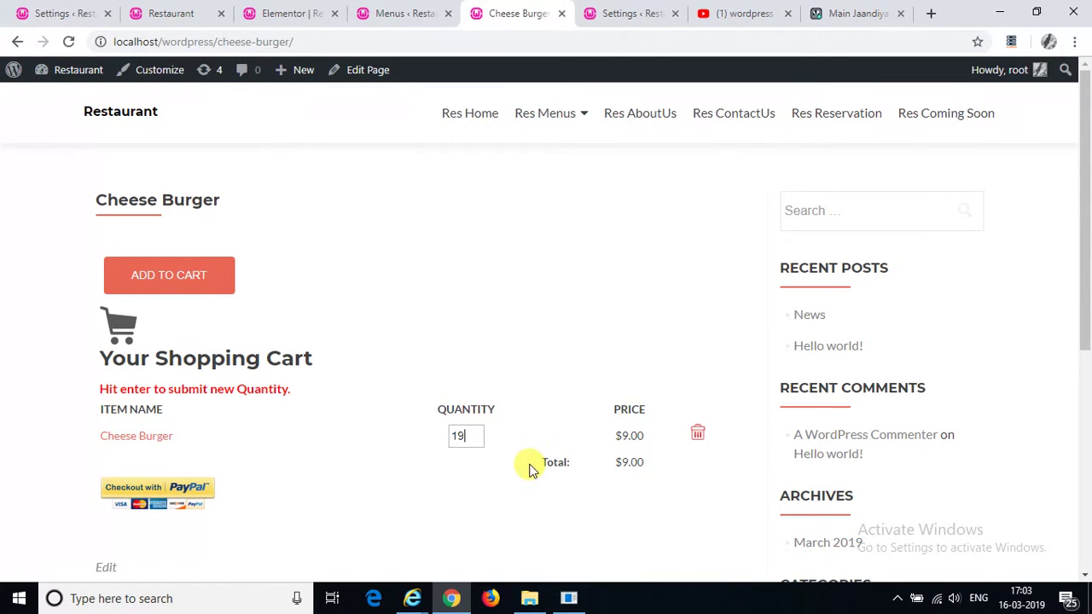
{"action": "key", "text": "Return"}
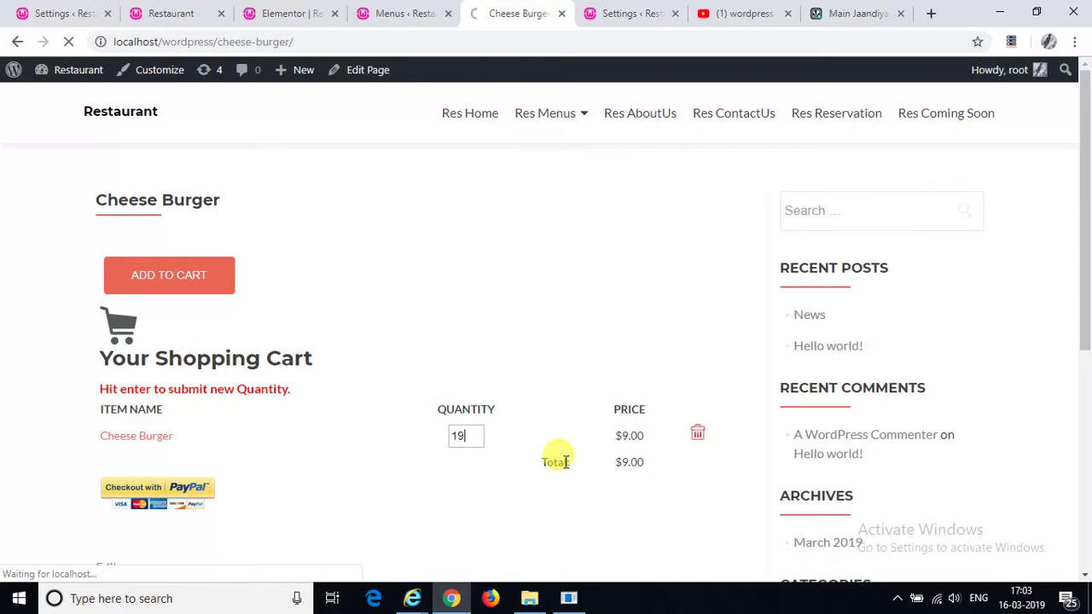